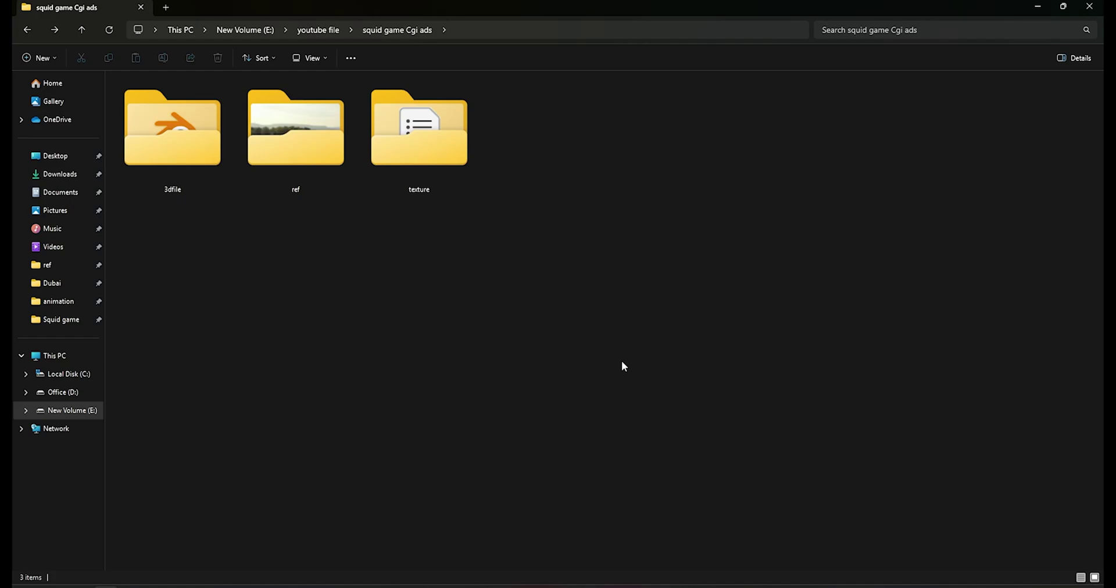
Open ref and its imag seq_ folder, scroll through the 228 street frames, then return to ref
double_click(324, 177)
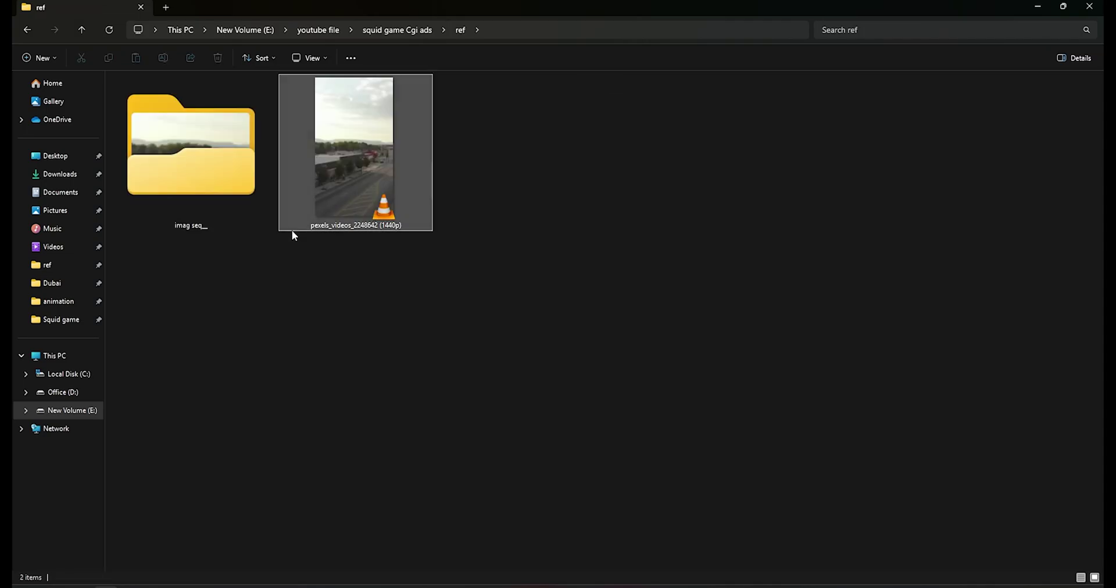
left_click(294, 230)
double_click(214, 175)
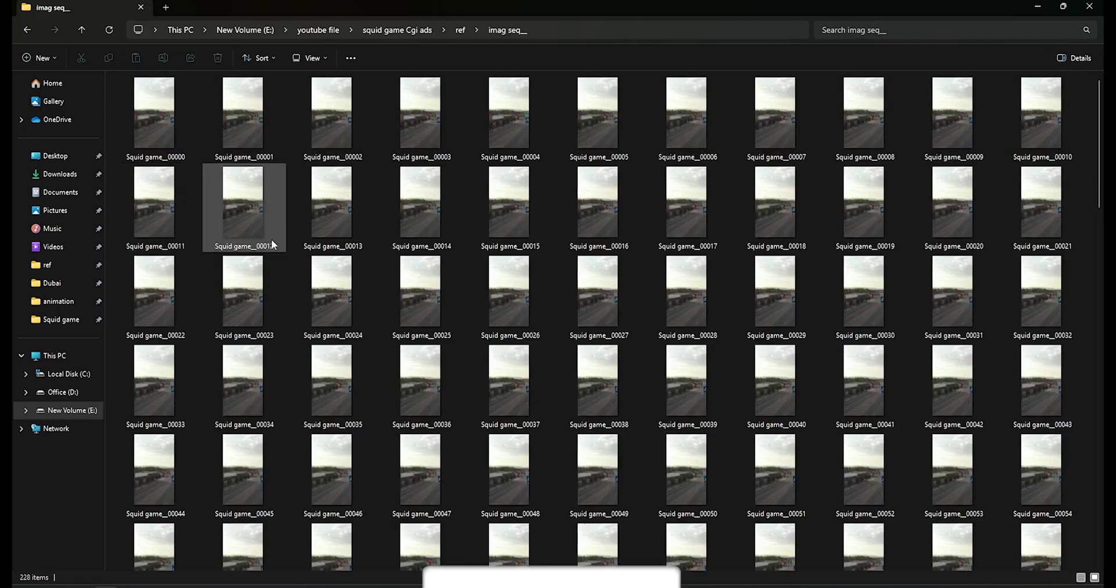
scroll(534, 333, "down", 10)
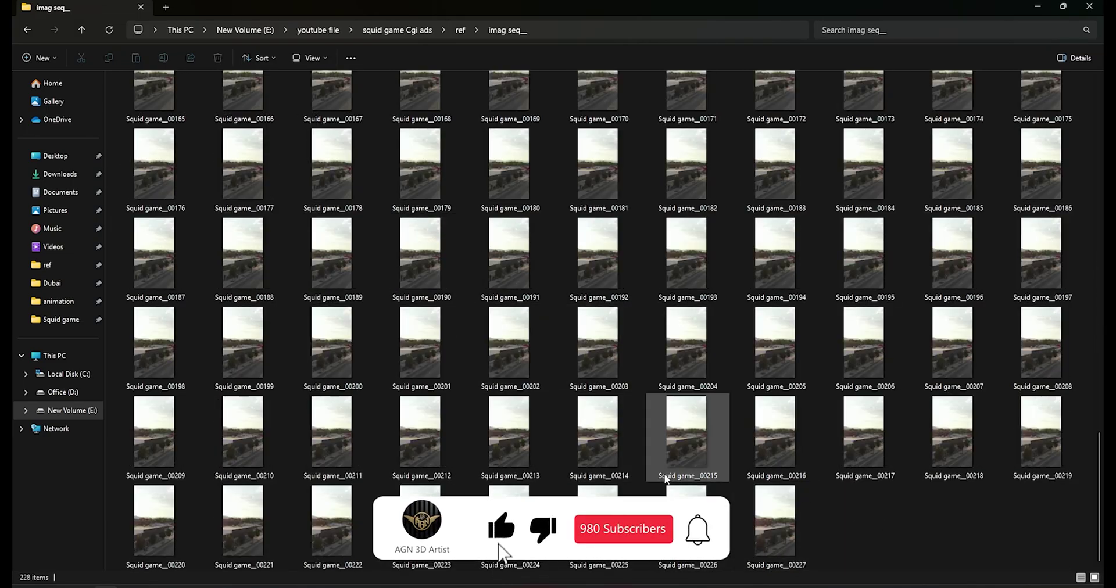
scroll(657, 452, "up", 10)
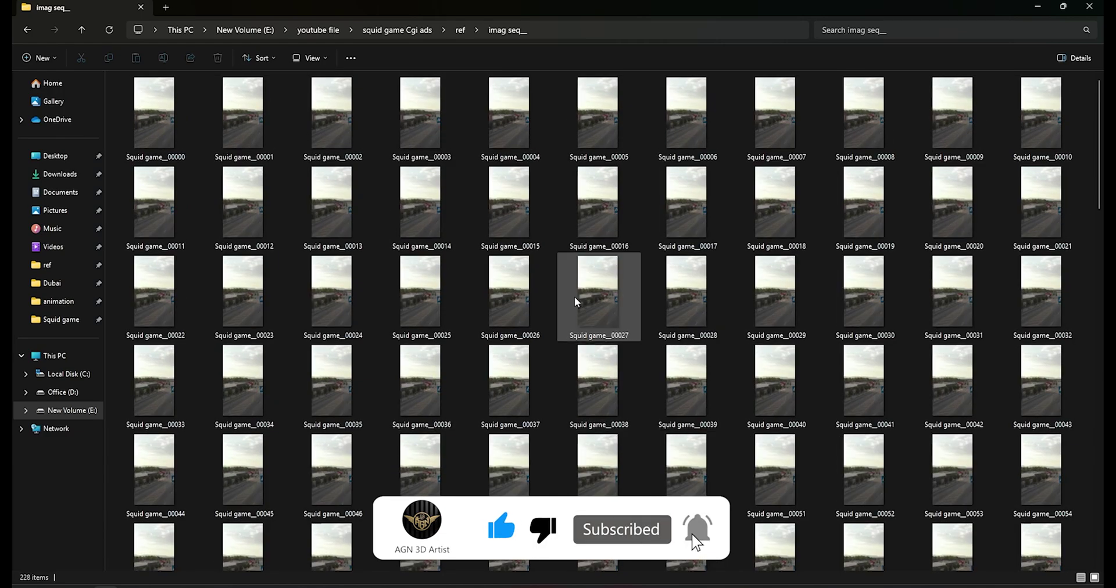
left_click(518, 232)
key("alt+Left")
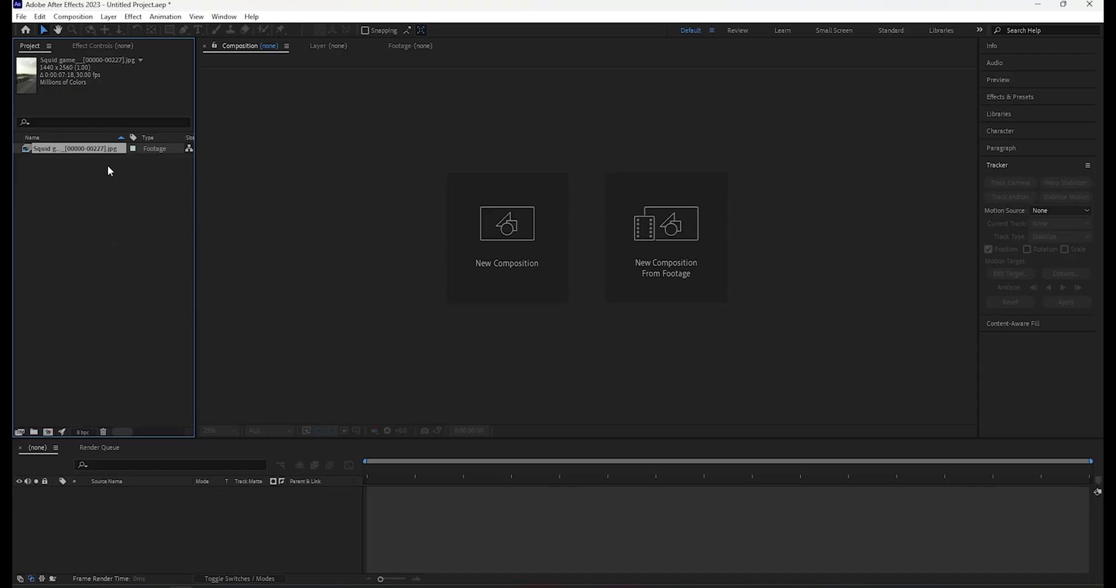
left_click(78, 201)
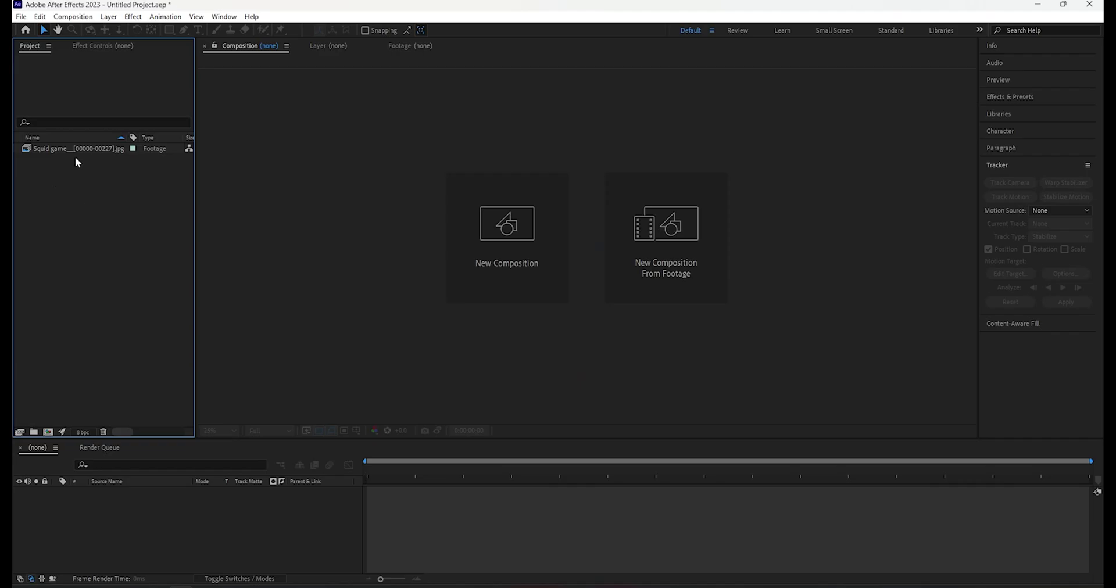
Interpret the image-sequence footage at 25 fps and drag it onto New Composition to make Squid game
left_click(50, 149)
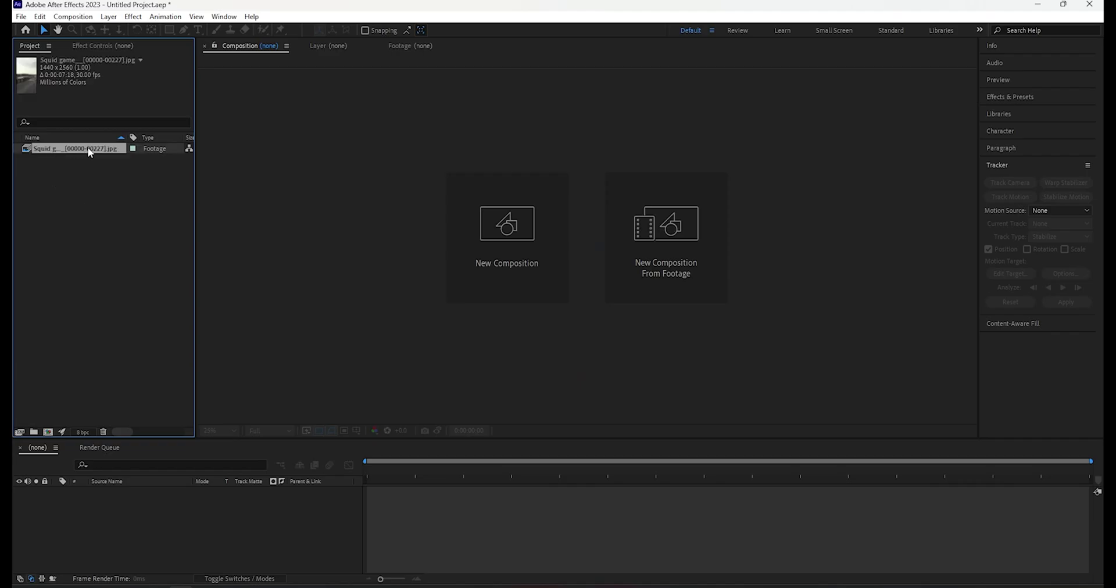
right_click(90, 152)
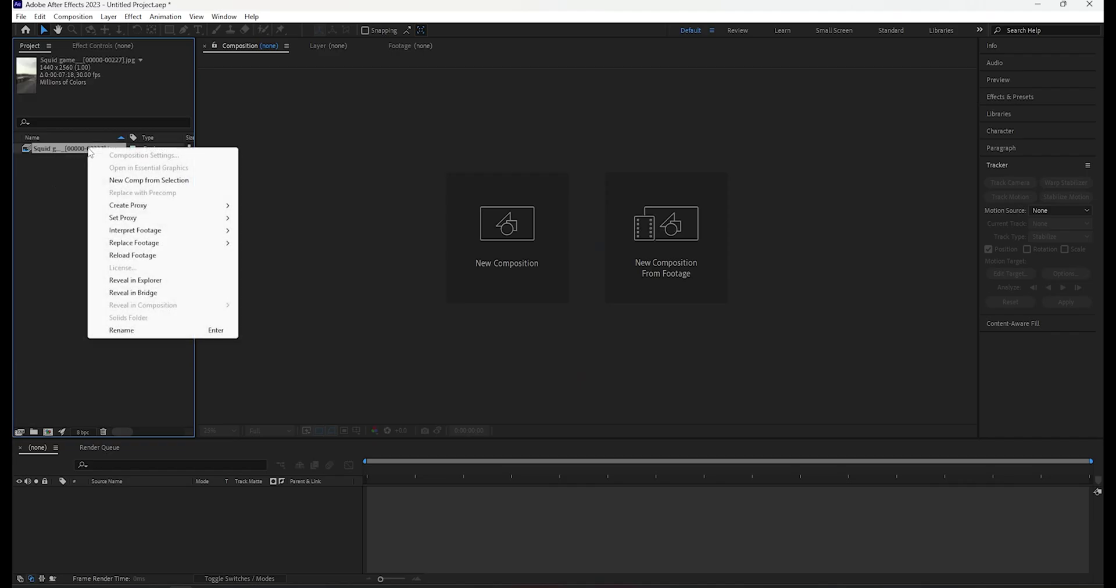
mouse_move(135, 230)
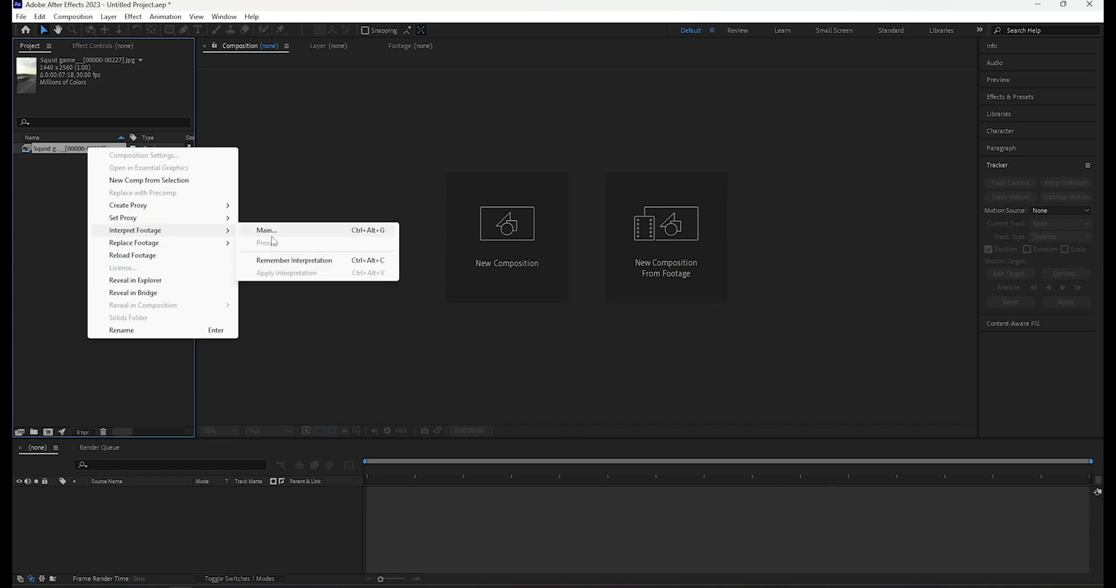
left_click(271, 233)
type("25")
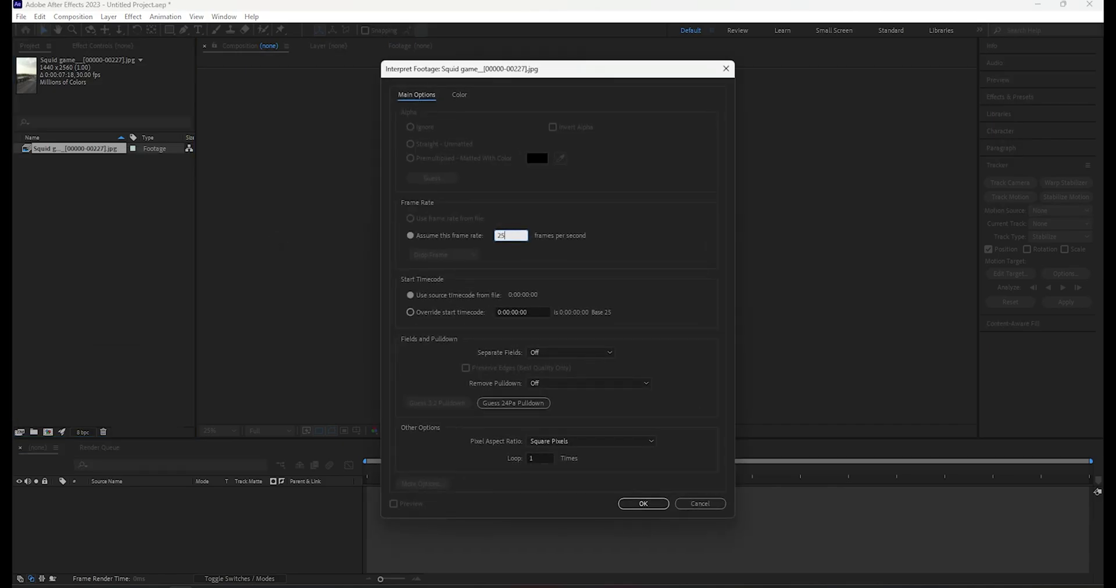
key("Return")
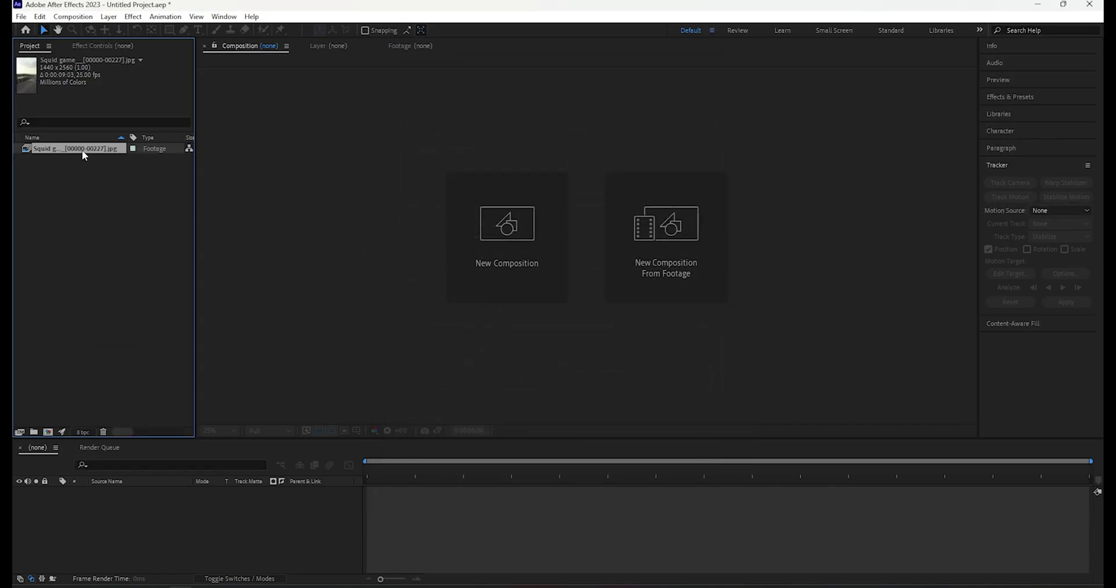
left_click_drag(82, 150, 47, 436)
left_click_drag(592, 334, 564, 342)
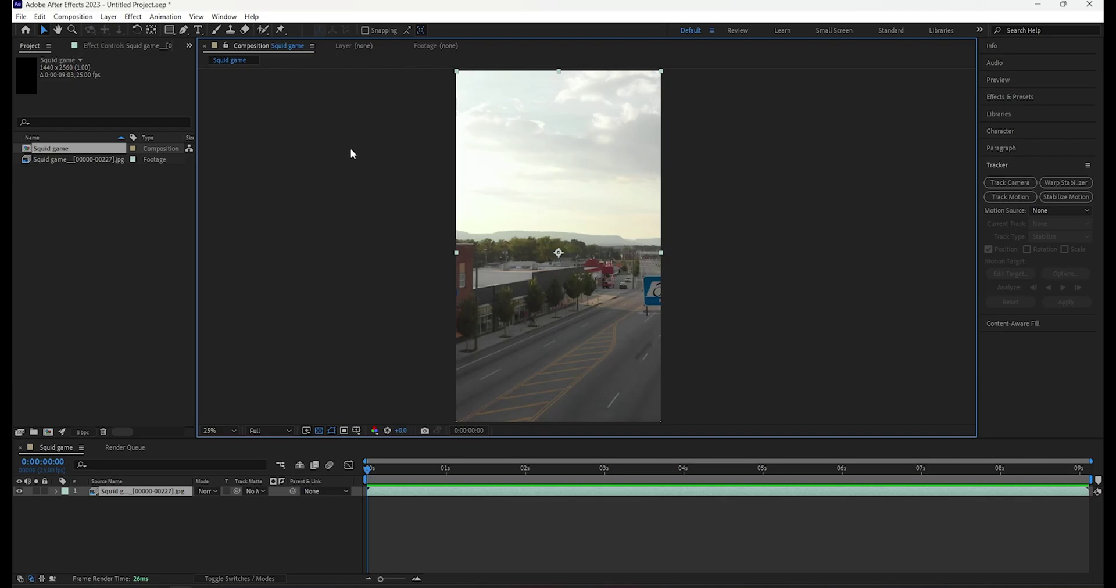
Run Track Camera on the street footage with Solve Method set to Mostly Flat Scene
left_click(226, 19)
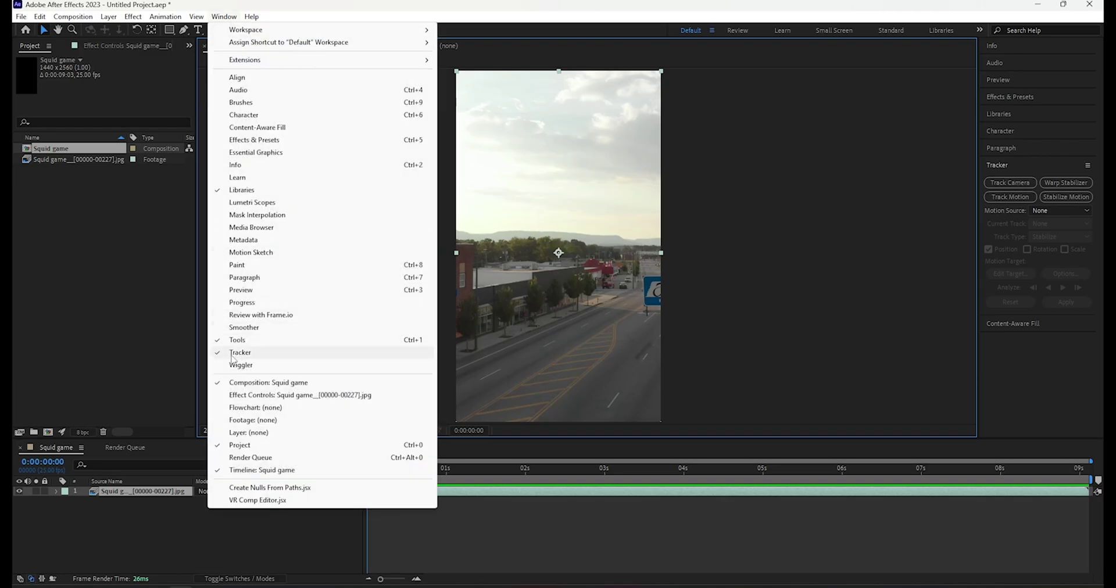
left_click(1009, 183)
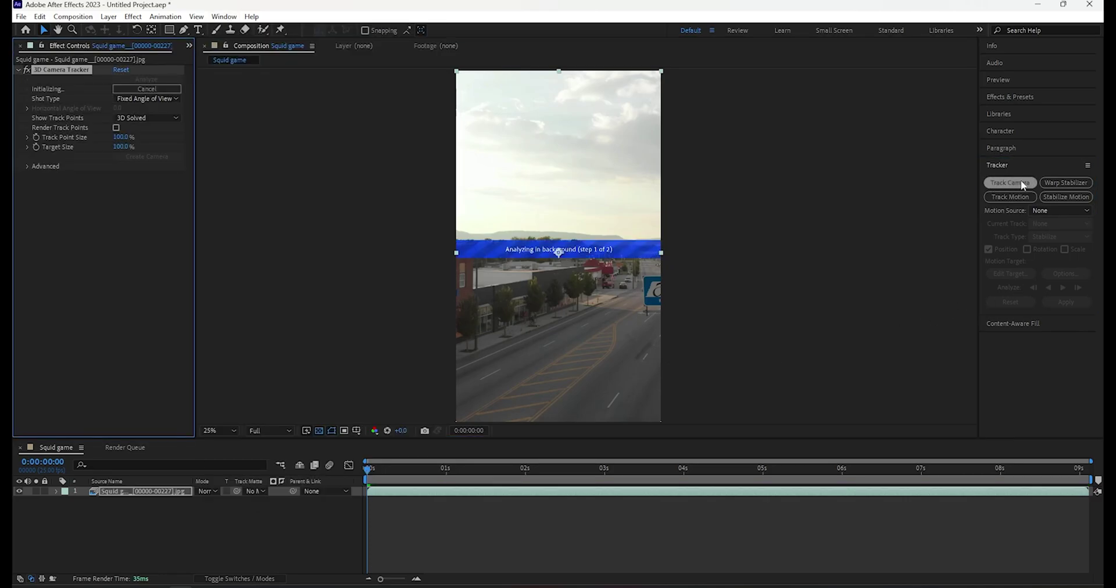
left_click(27, 166)
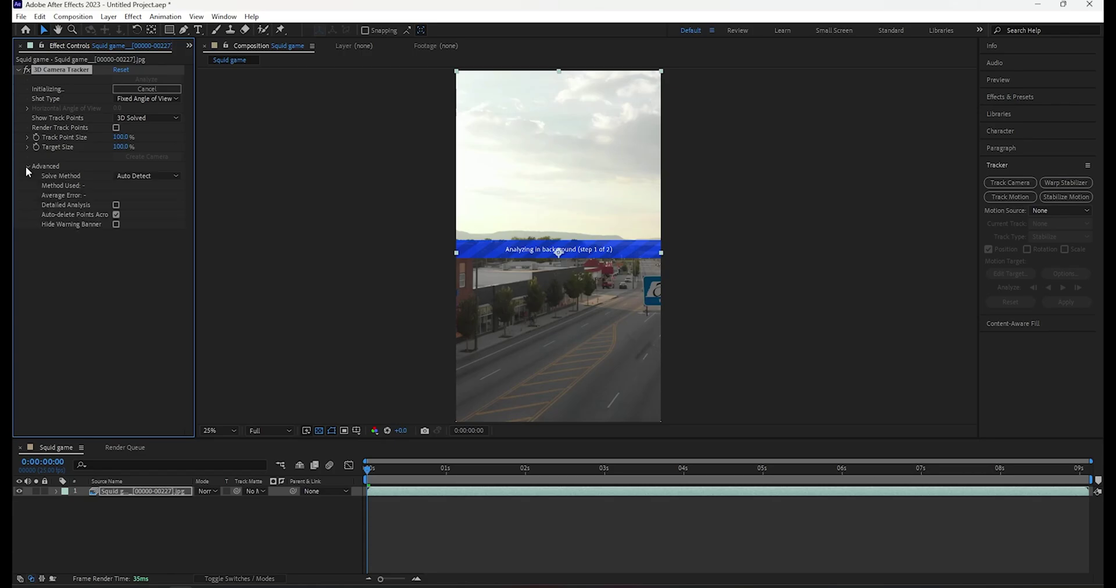
left_click(146, 177)
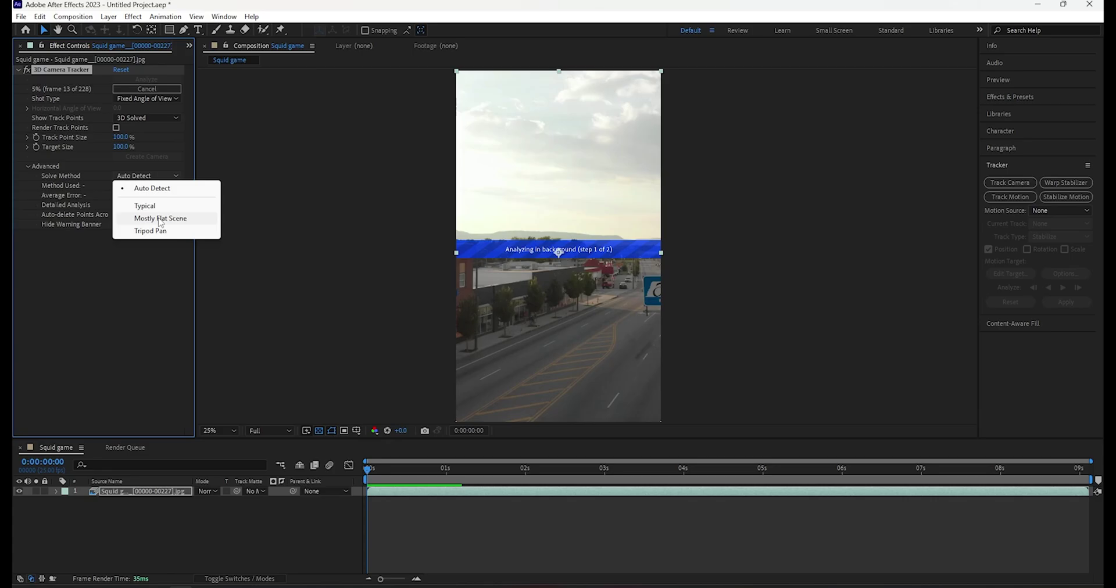
left_click(162, 219)
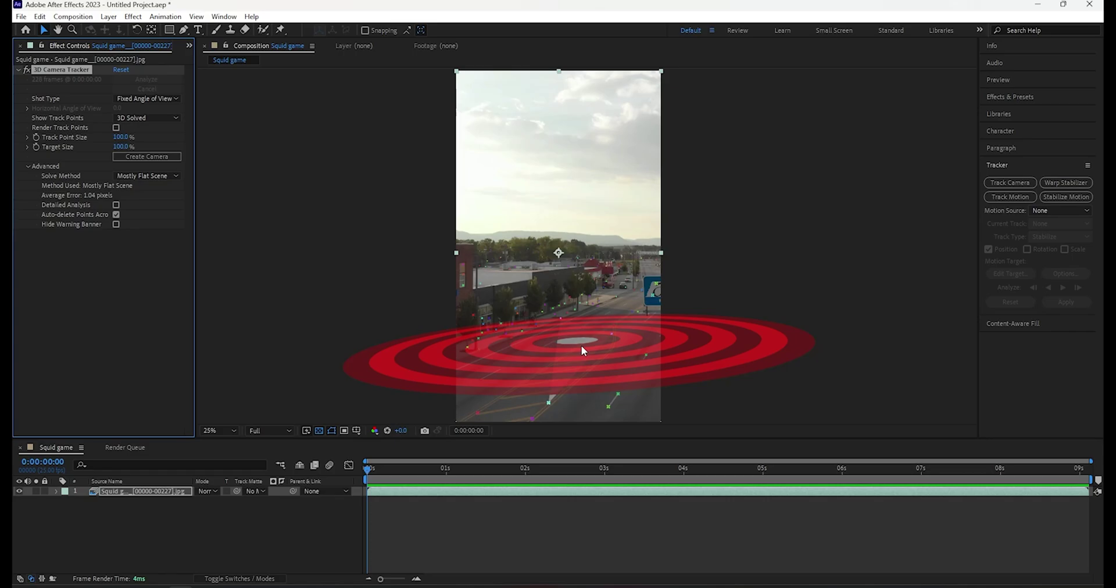
Create a tracked solid and camera from the track points and scale Track Solid 1 to 21%
right_click(581, 345)
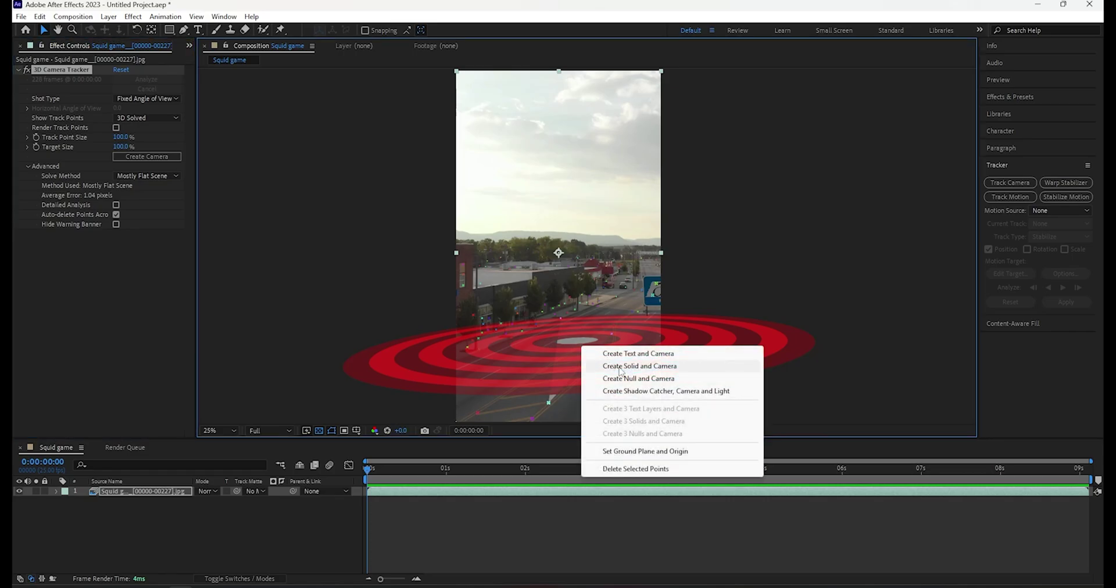
left_click(604, 366)
left_click(166, 490)
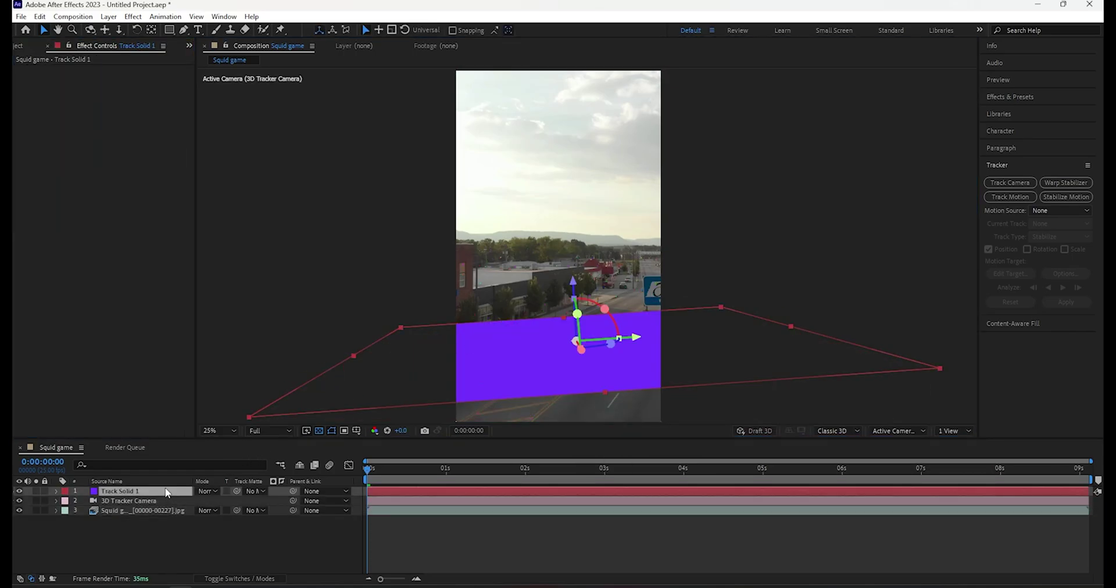
key("s")
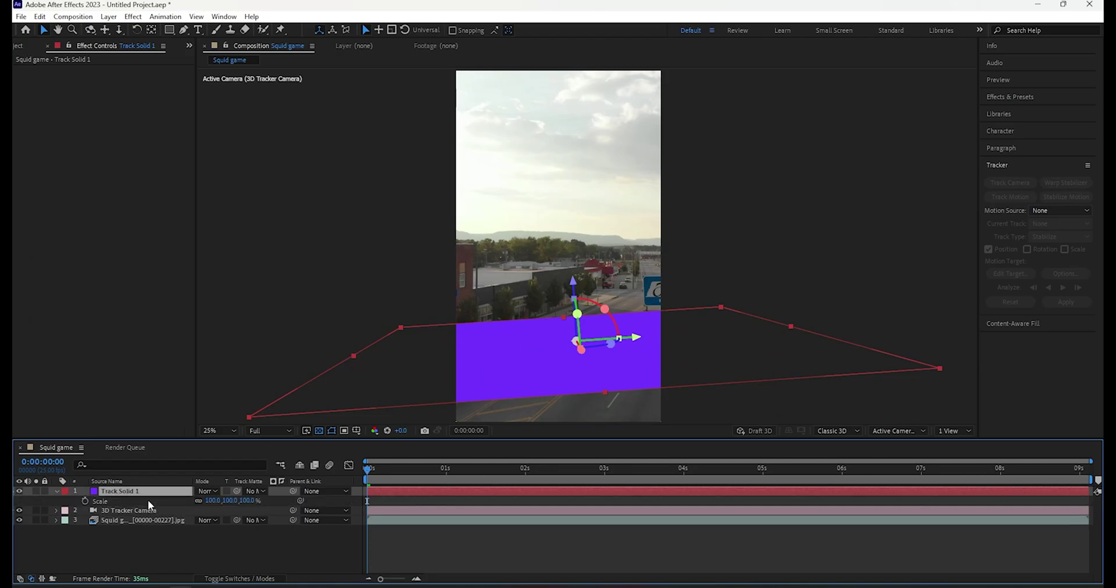
left_click_drag(212, 500, 171, 503)
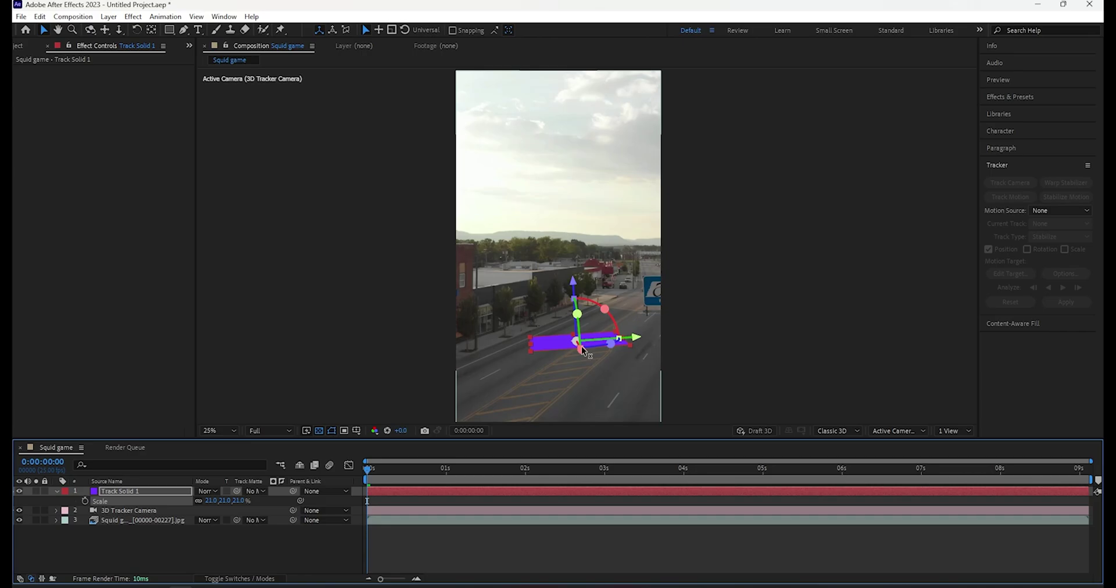
Rotate, tilt and slide Track Solid 1 until it lies flat on the road
scroll(584, 323, "up", 2)
scroll(584, 327, "up", 1)
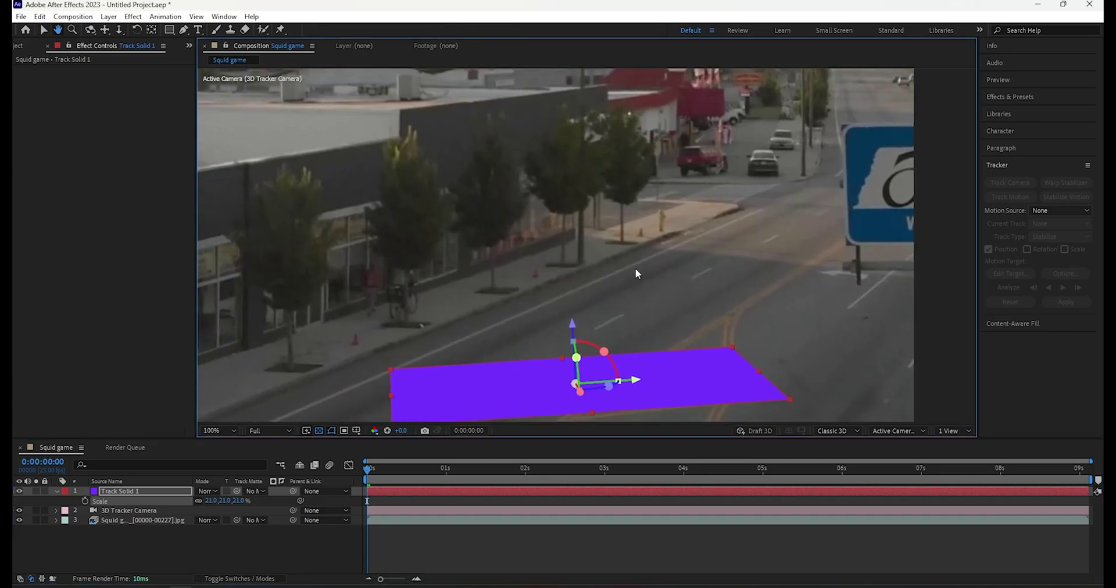
scroll(636, 268, "up", 1)
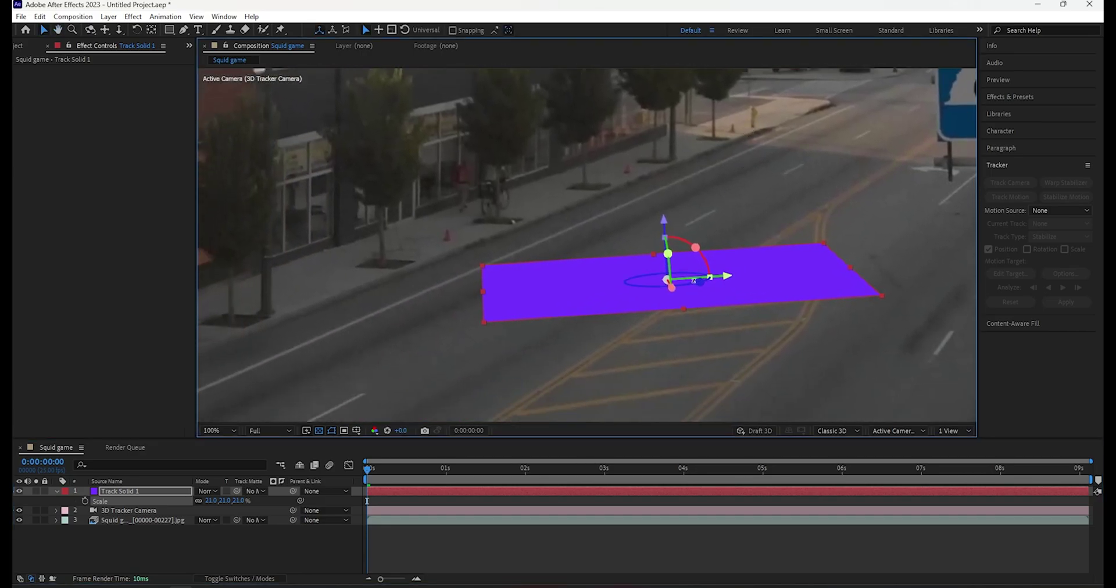
left_click_drag(695, 281, 667, 279)
left_click_drag(684, 323, 813, 332)
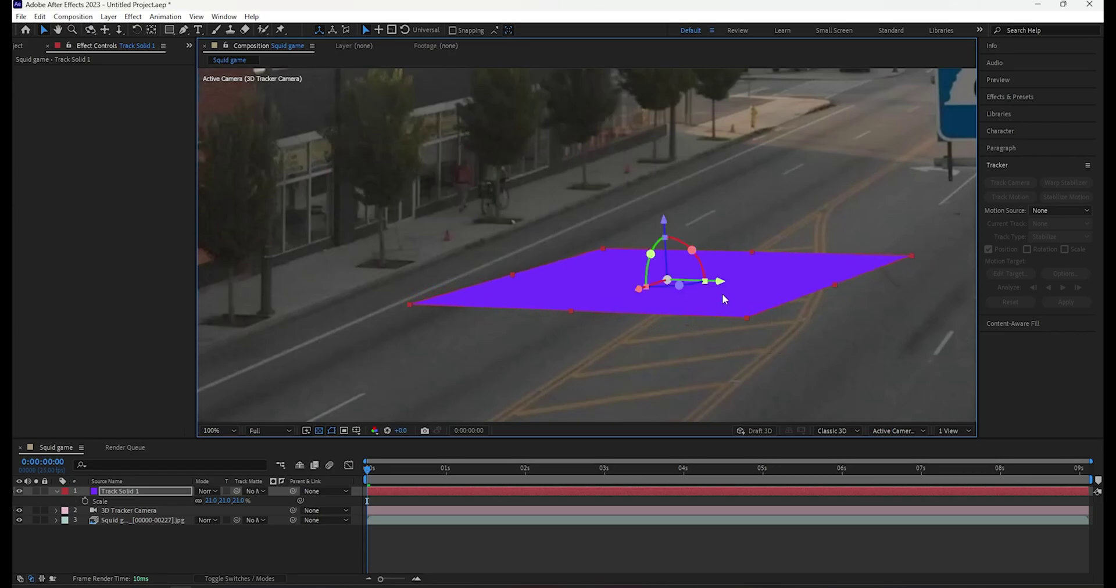
left_click_drag(718, 282, 586, 274)
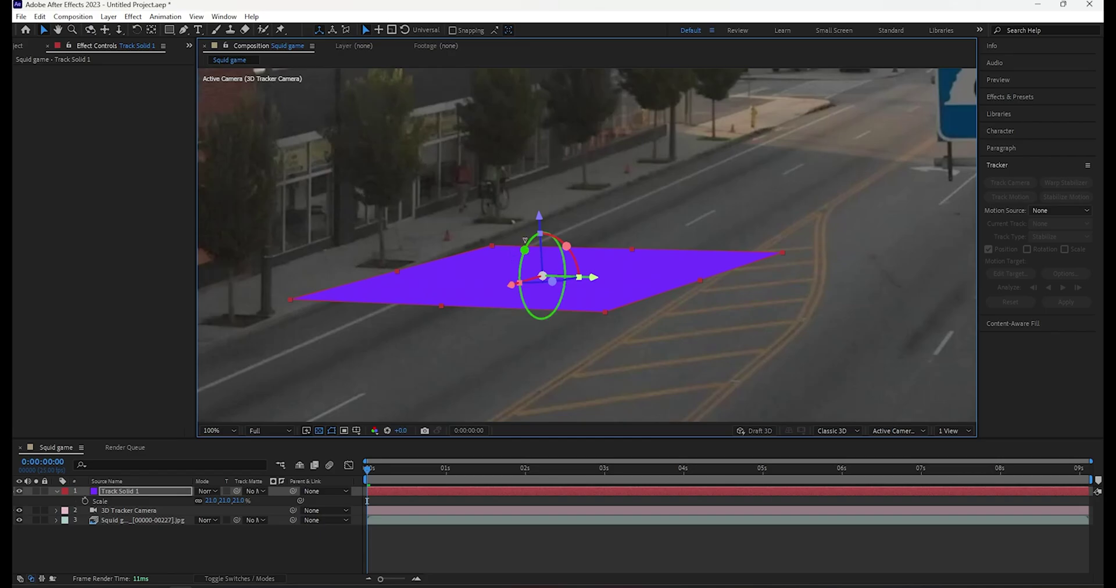
left_click_drag(524, 240, 496, 200)
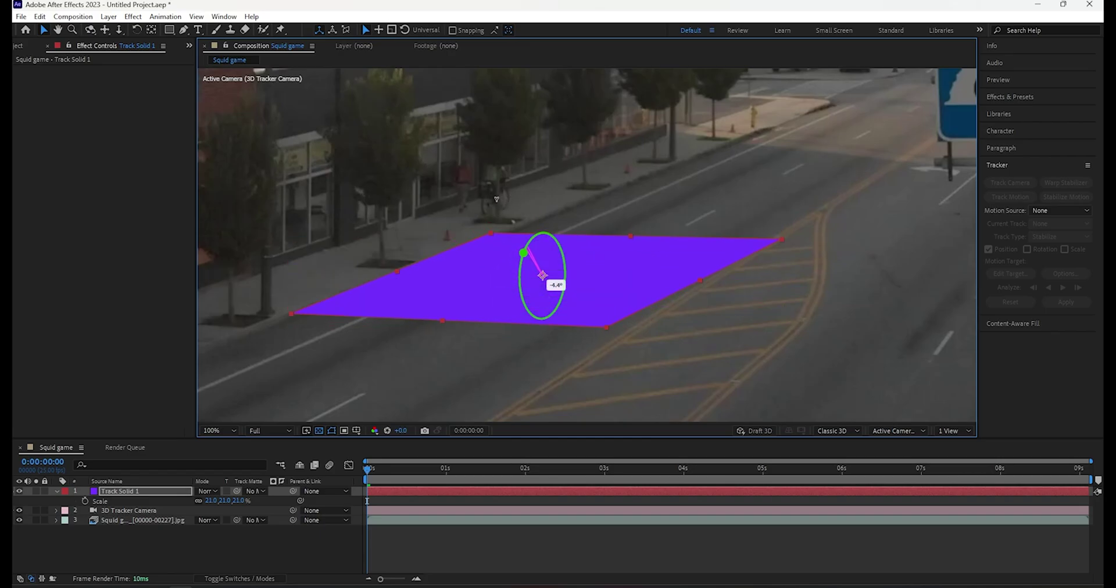
left_click_drag(496, 199, 491, 199)
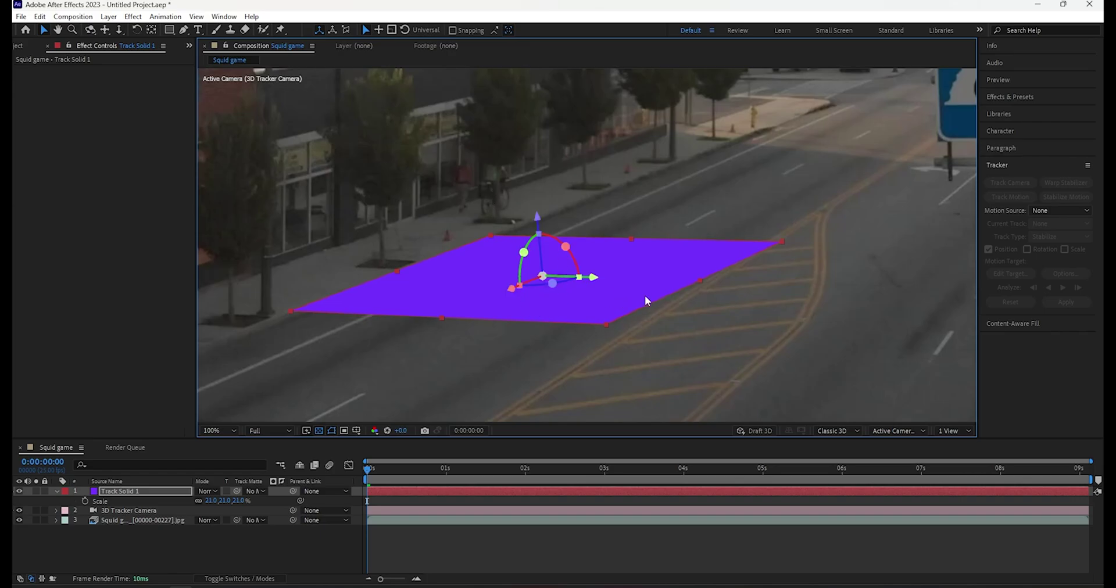
scroll(646, 295, "down", 2)
left_click(691, 322)
scroll(691, 322, "down", 2)
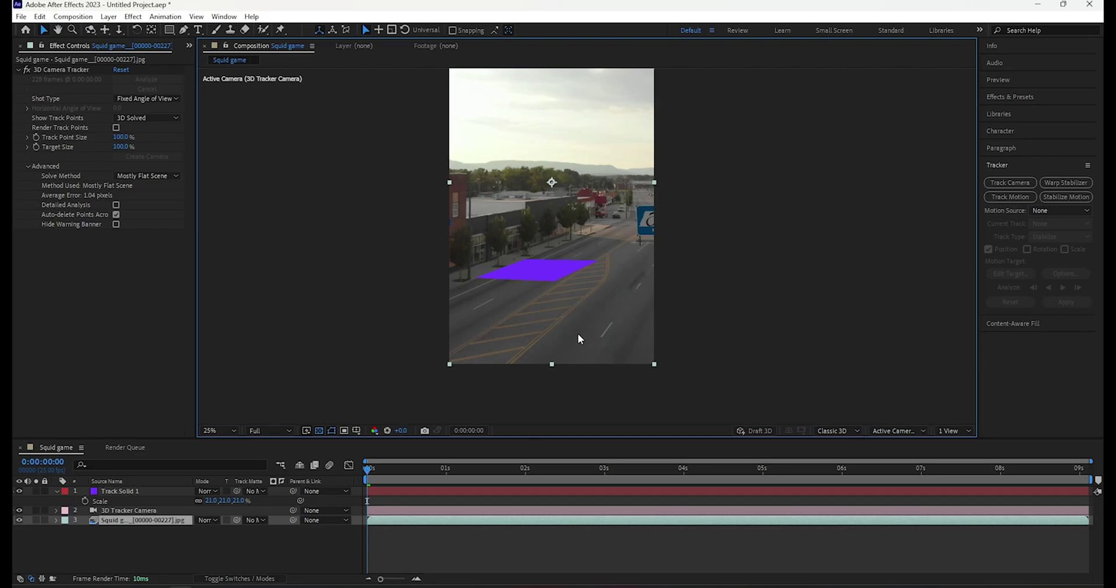
Export the 3D Tracker Camera and Track Solid 1 with Export Composition Data to JSON, then quit After Effects
left_click(123, 511)
left_click(127, 492)
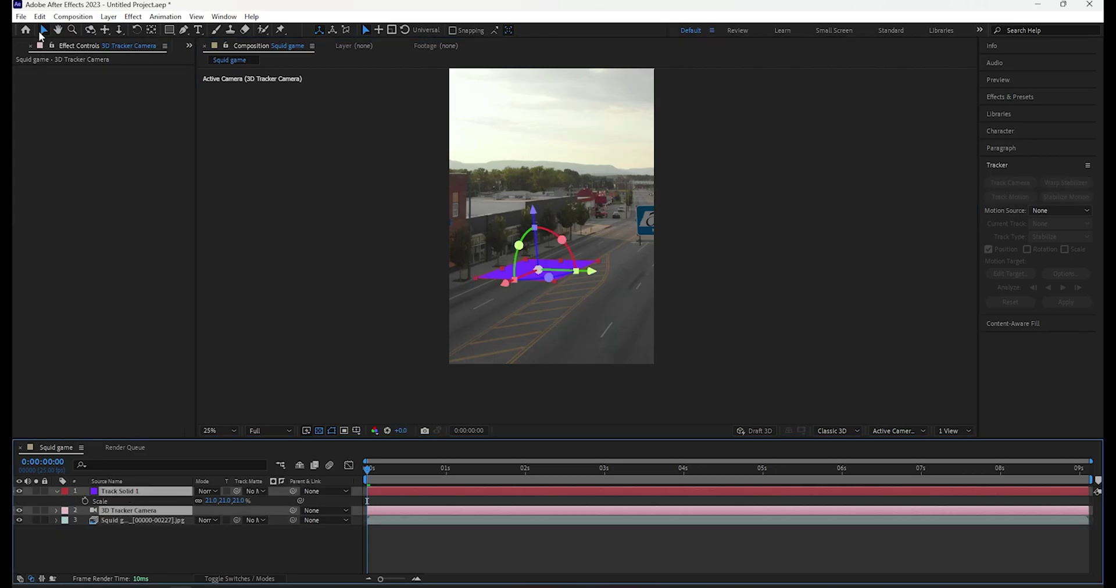
left_click(21, 16)
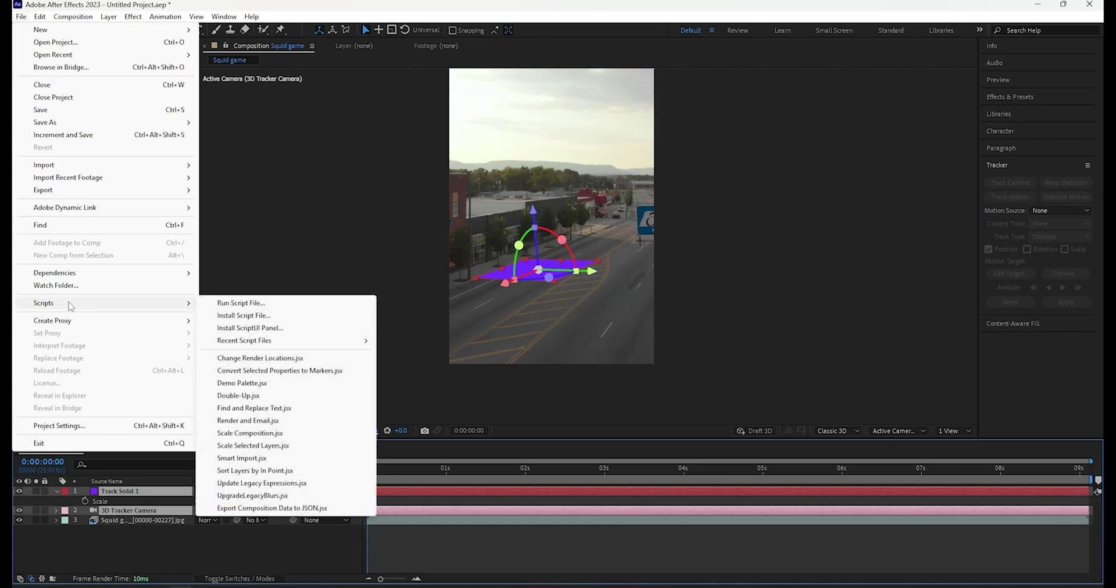
mouse_move(44, 302)
left_click(282, 509)
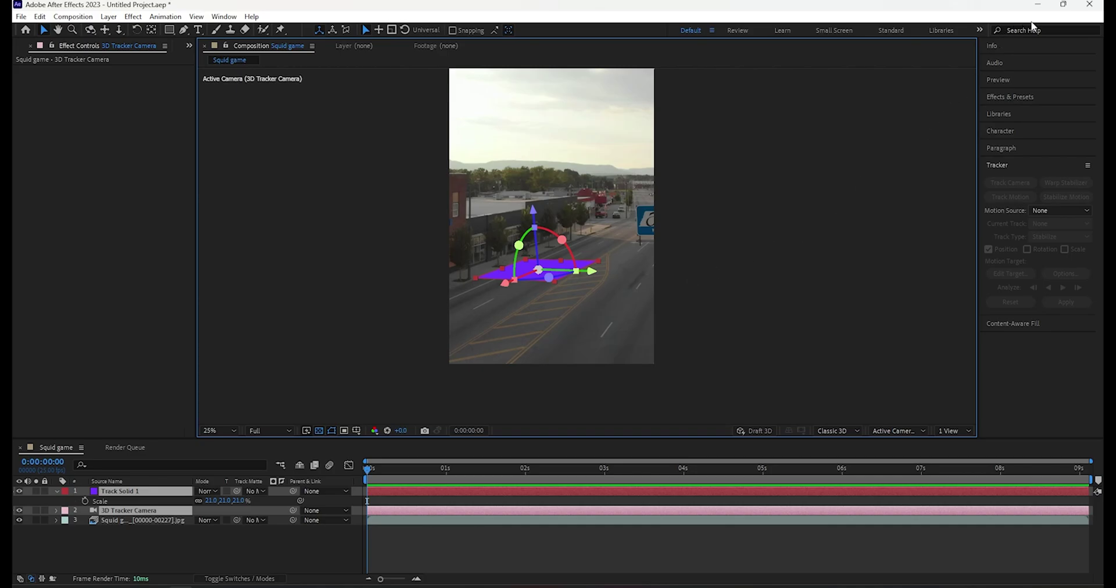
left_click(1089, 6)
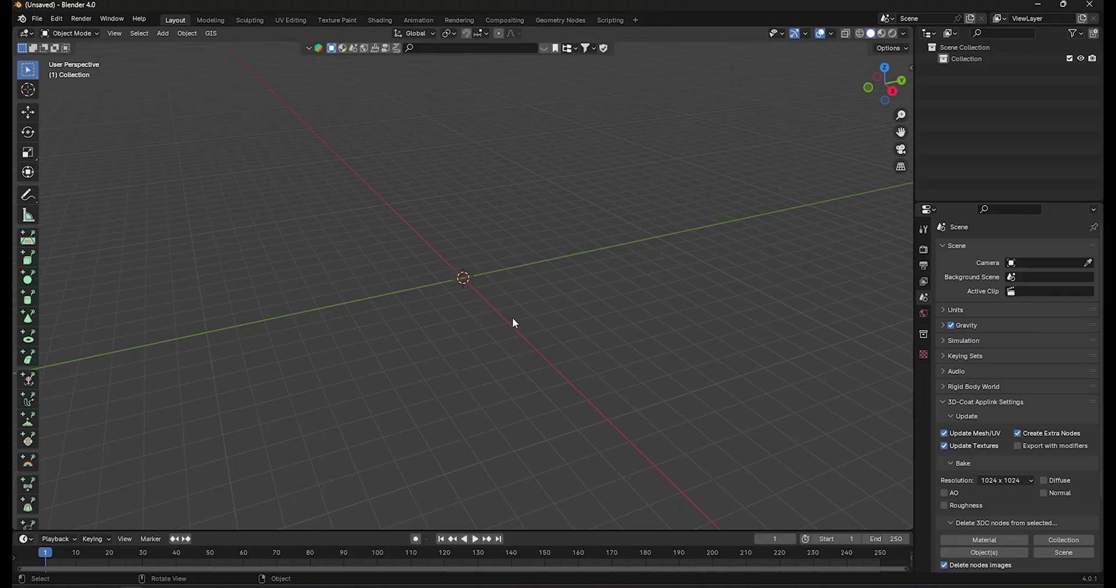
Import the After Effects composition data (.json), adding the tracked camera and Track Solid 1
middle_click_drag(514, 324, 461, 320)
left_click(36, 19)
mouse_move(57, 180)
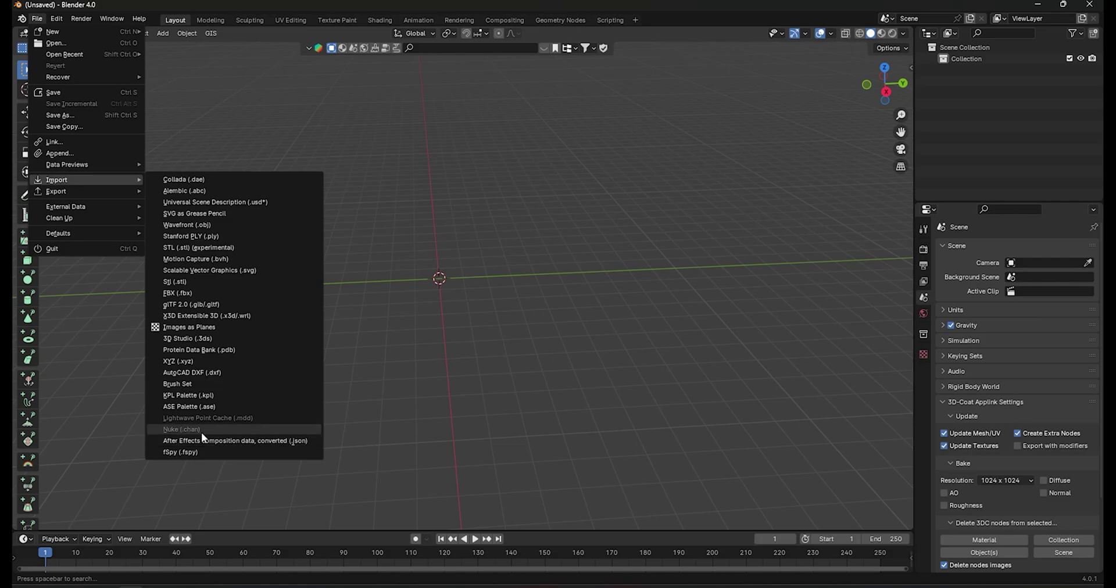
left_click(222, 441)
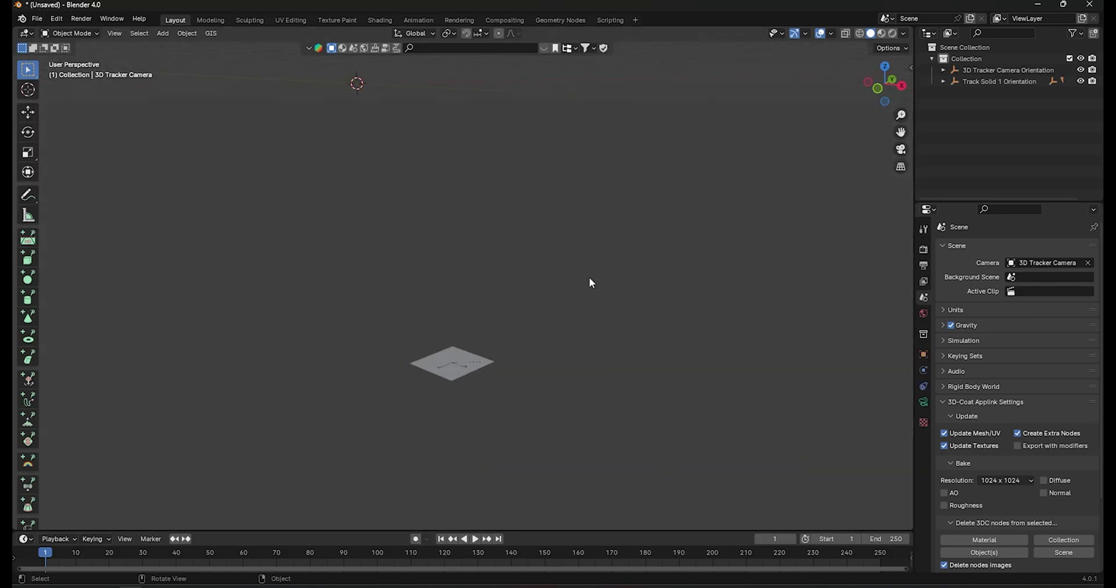
mouse_move(589, 283)
middle_mouse_down()
mouse_move(441, 351)
mouse_move(426, 342)
mouse_move(357, 348)
mouse_move(249, 308)
middle_mouse_up()
Snap the 3D cursor to the 3D Tracker Camera Orientation empty and add an enlarged Plain Axes empty there
left_click(202, 288)
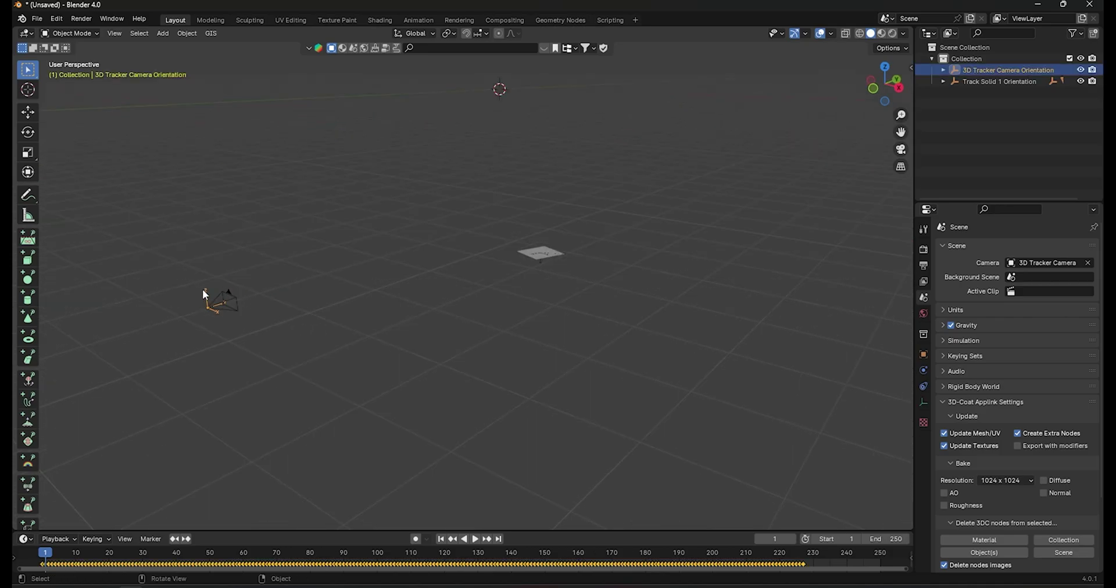
key("KP_Decimal")
scroll(291, 290, "down", 6)
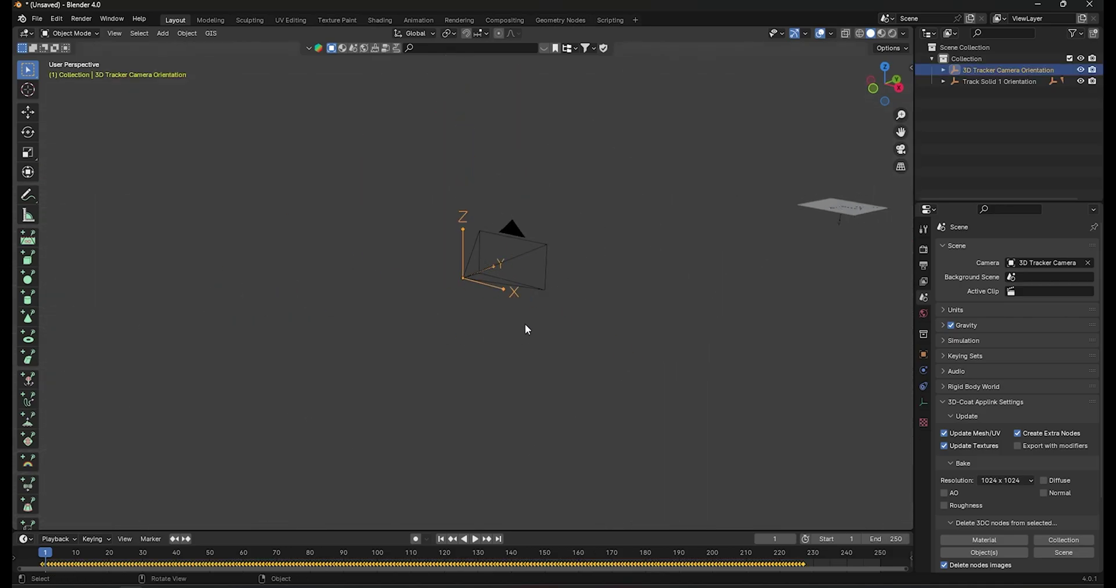
key("shift+a")
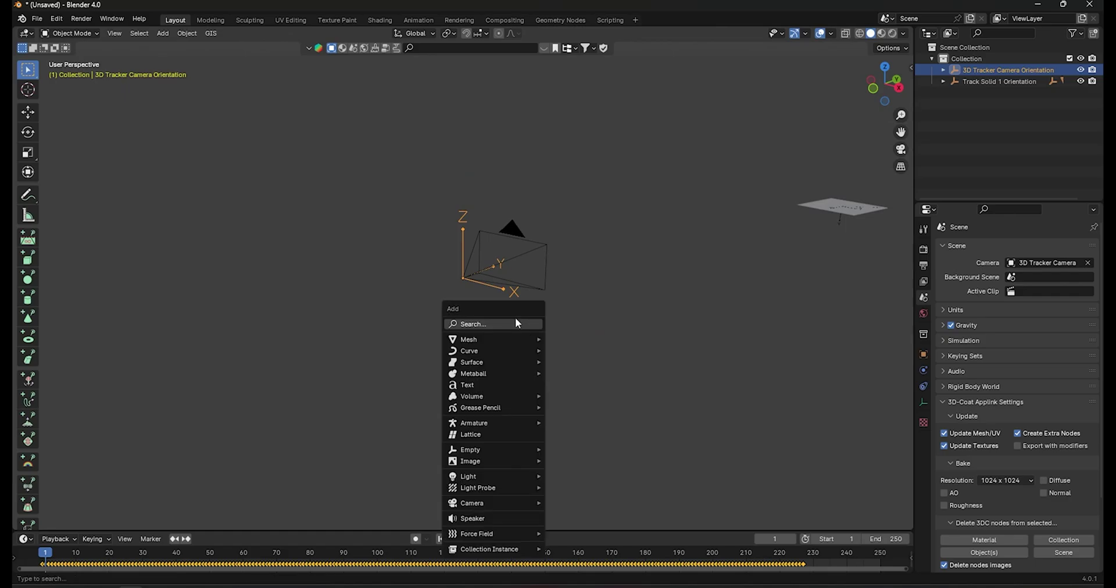
key("shift+s")
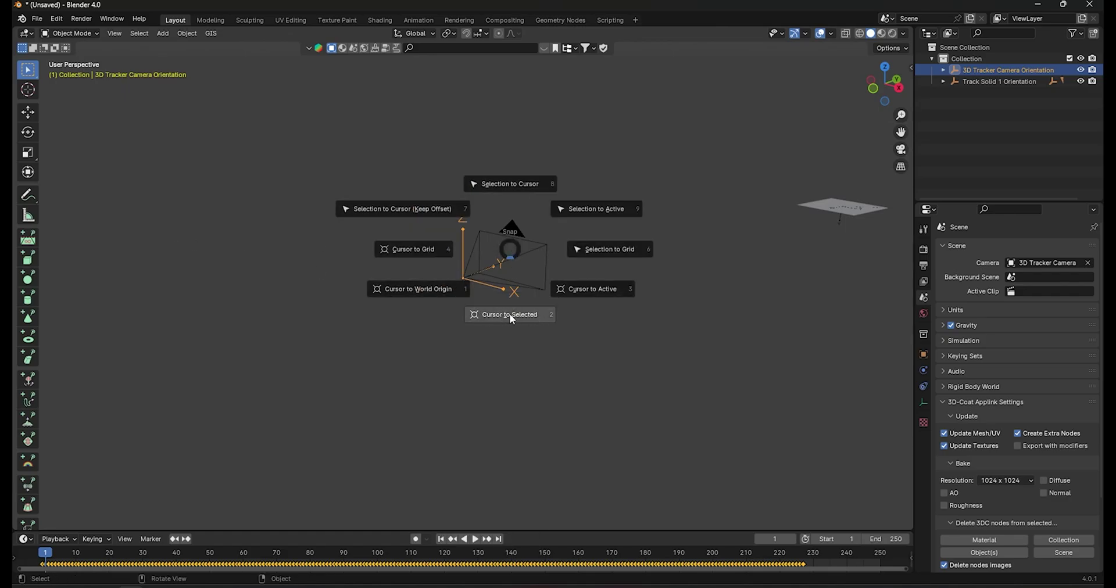
left_click(512, 318)
key("shift+a")
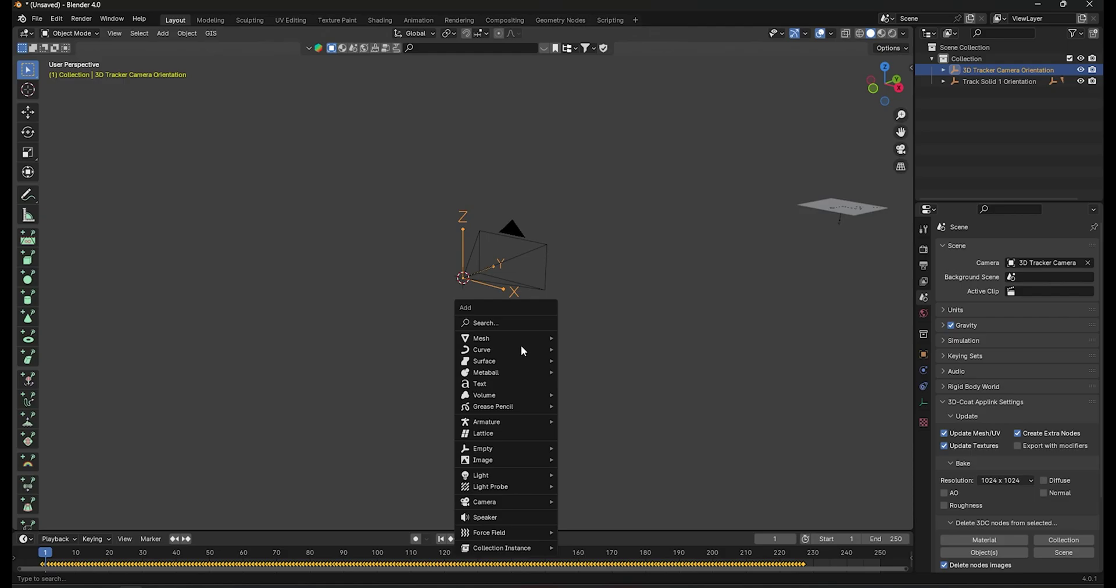
left_click(586, 448)
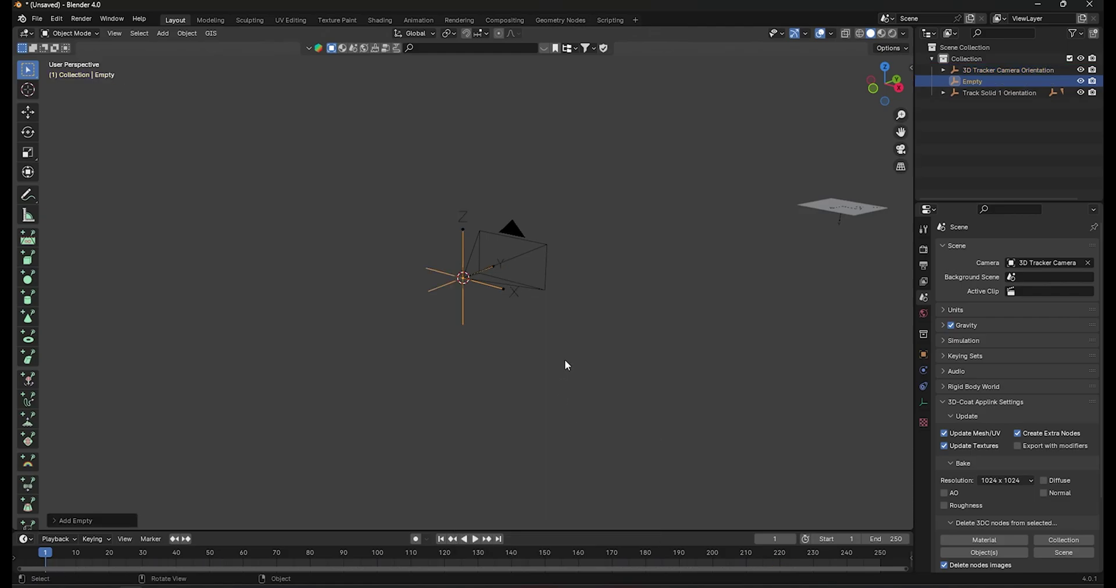
key("s")
left_click(736, 479)
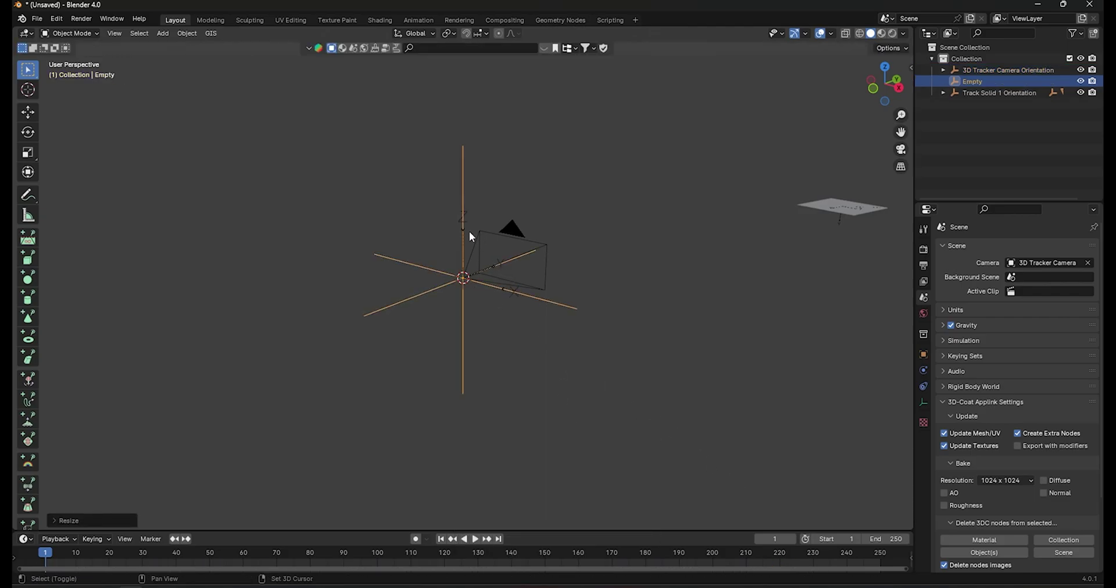
Parent all objects to the new Empty with Object (Keep Transform)
key("a")
middle_click_drag(706, 215, 822, 235)
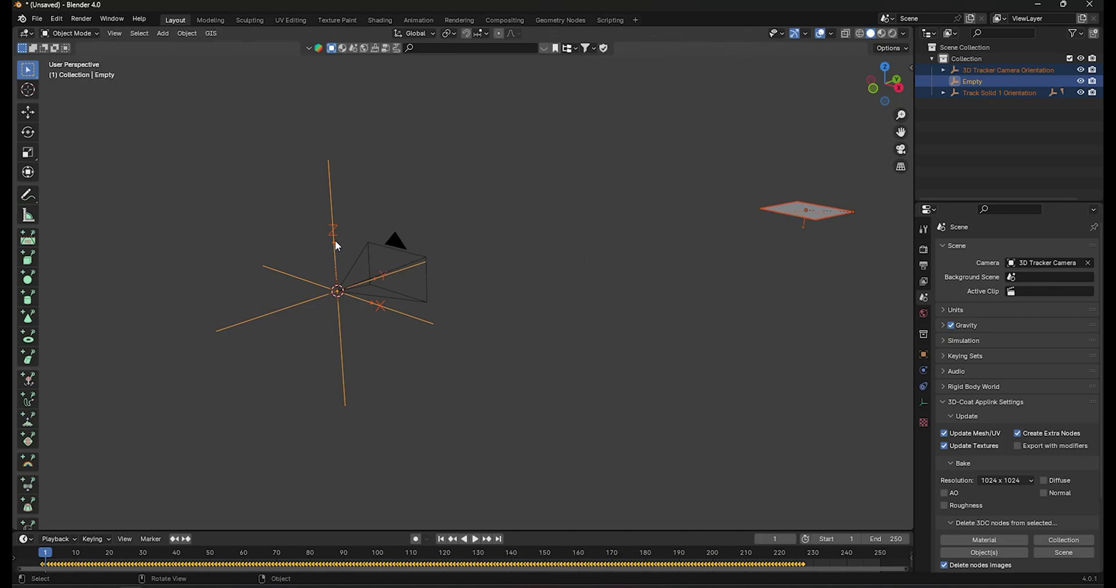
key("ctrl+p")
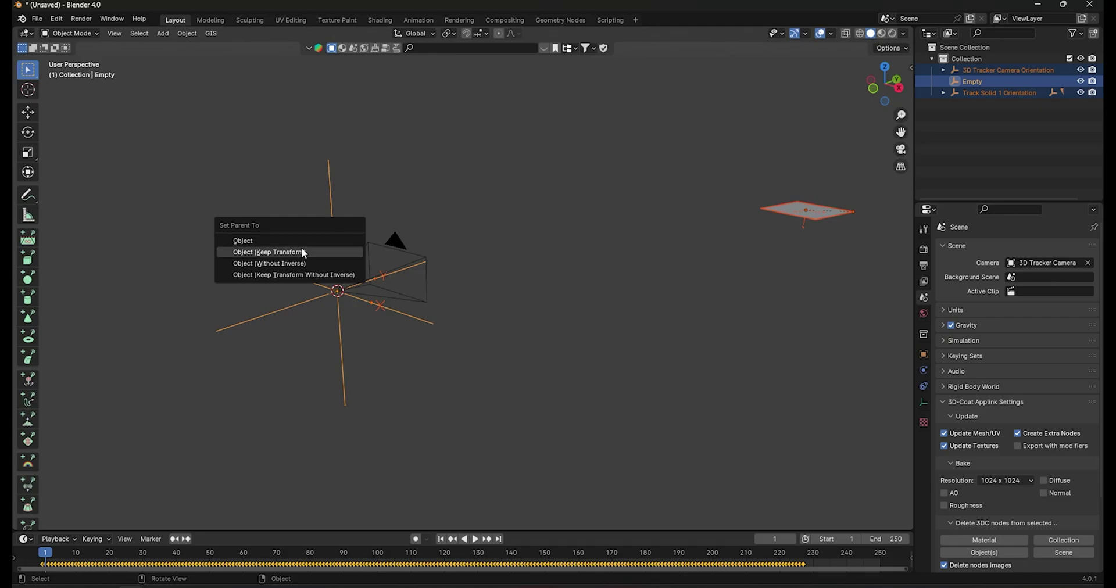
left_click(304, 253)
left_click(389, 246)
Set Resolution X to 1080 and Resolution Y to 1920 in Output Properties
key("KP_0")
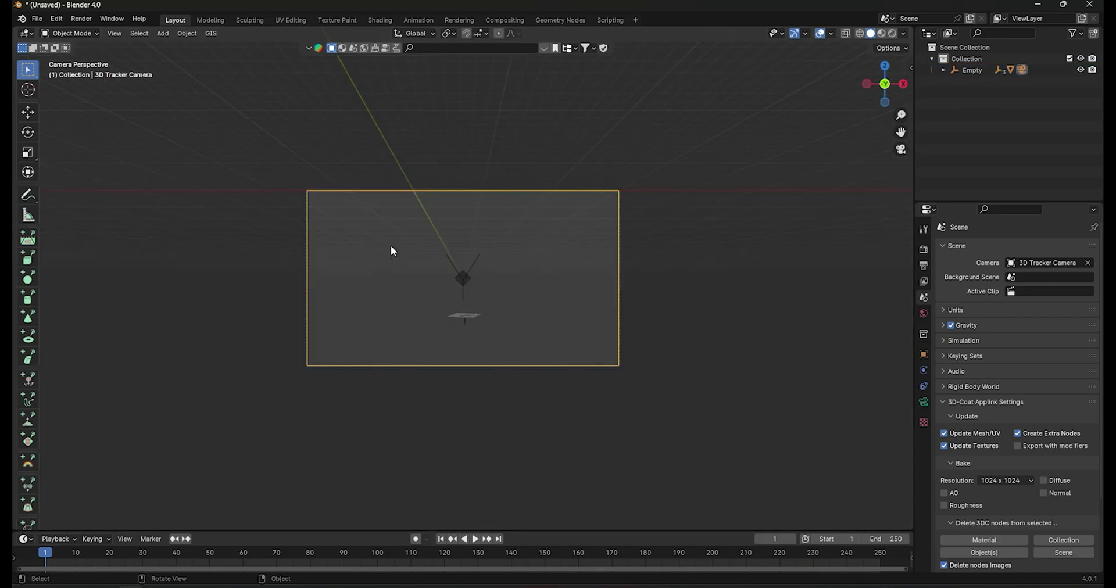
scroll(499, 269, "up", 2)
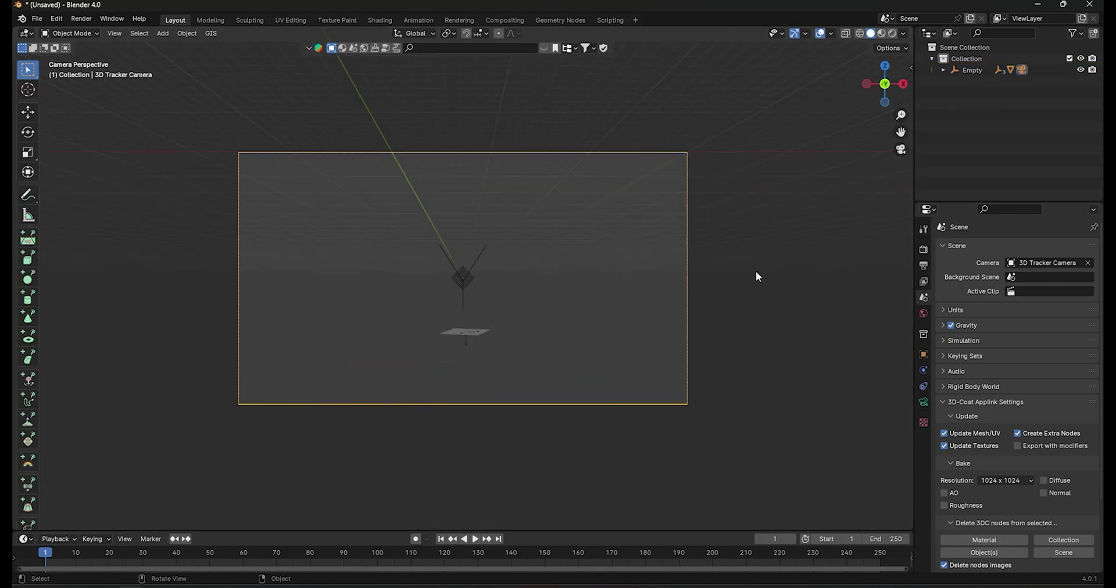
left_click(923, 266)
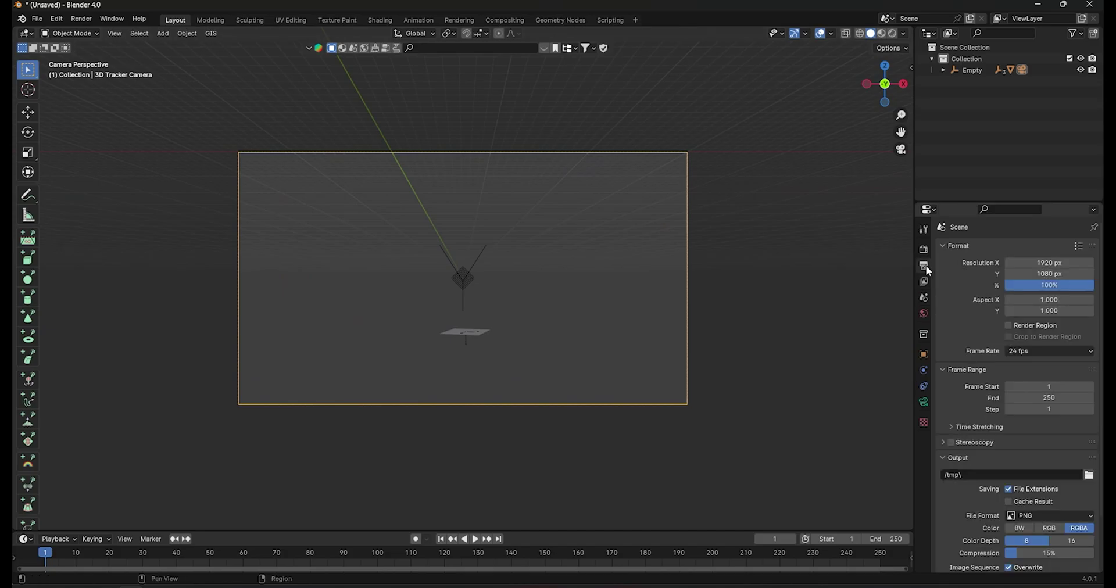
left_click(1036, 263)
type("108")
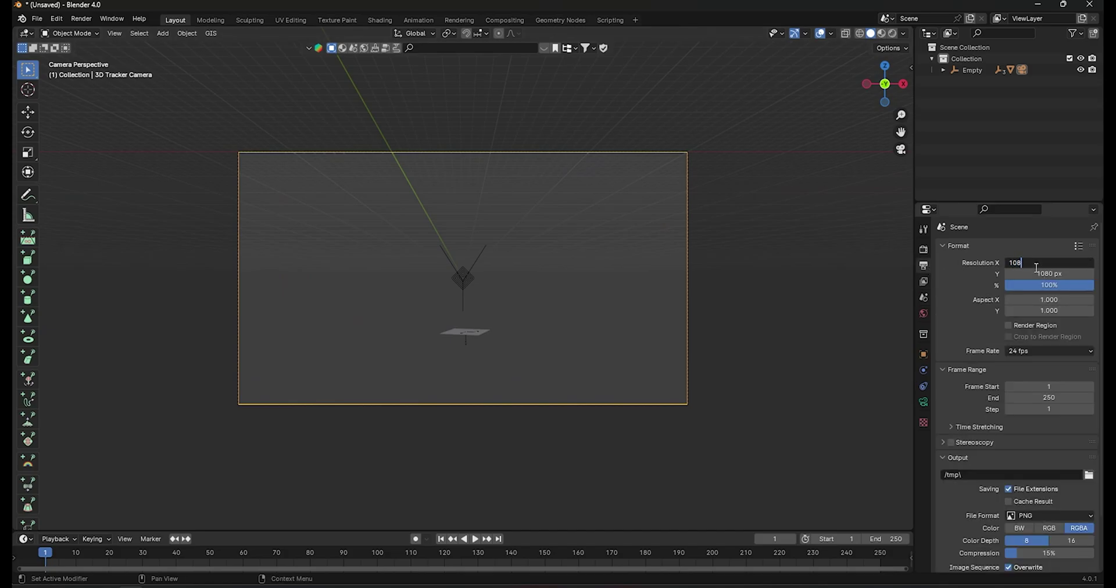
type("0")
key("Return")
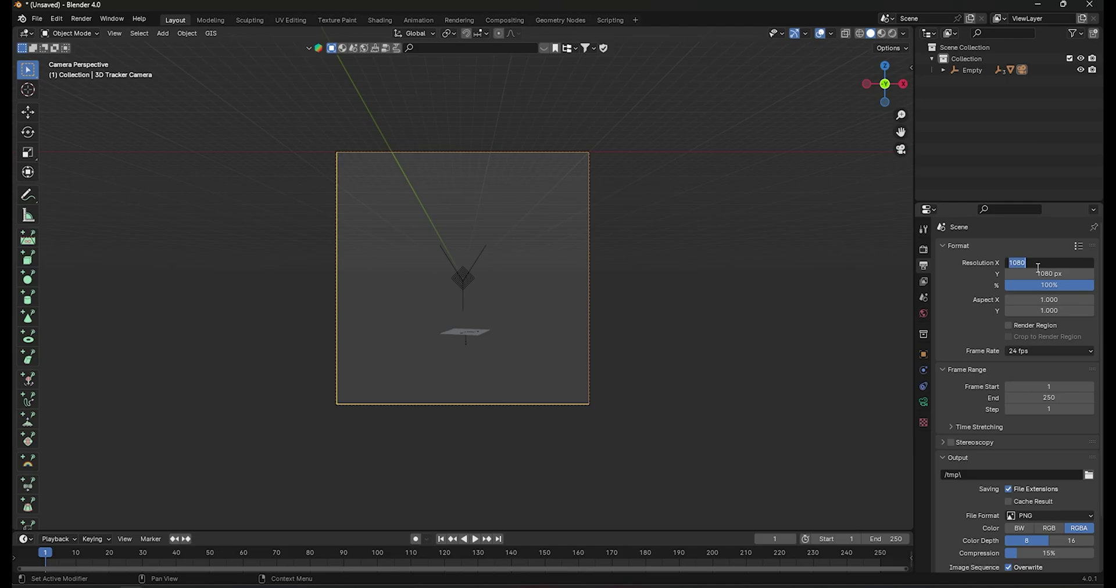
left_click(1043, 274)
type("1920")
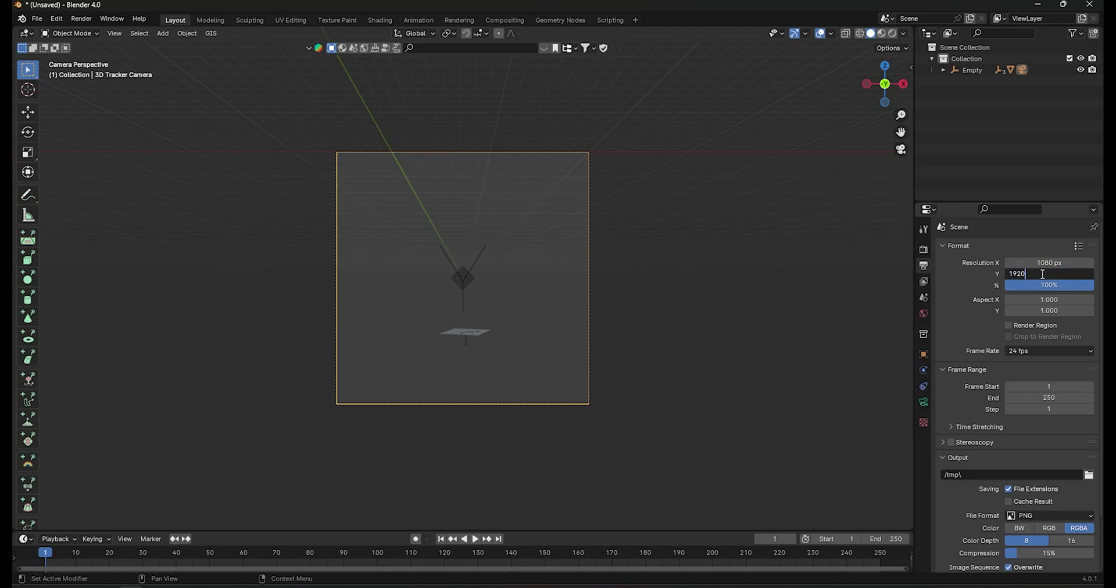
key("Return")
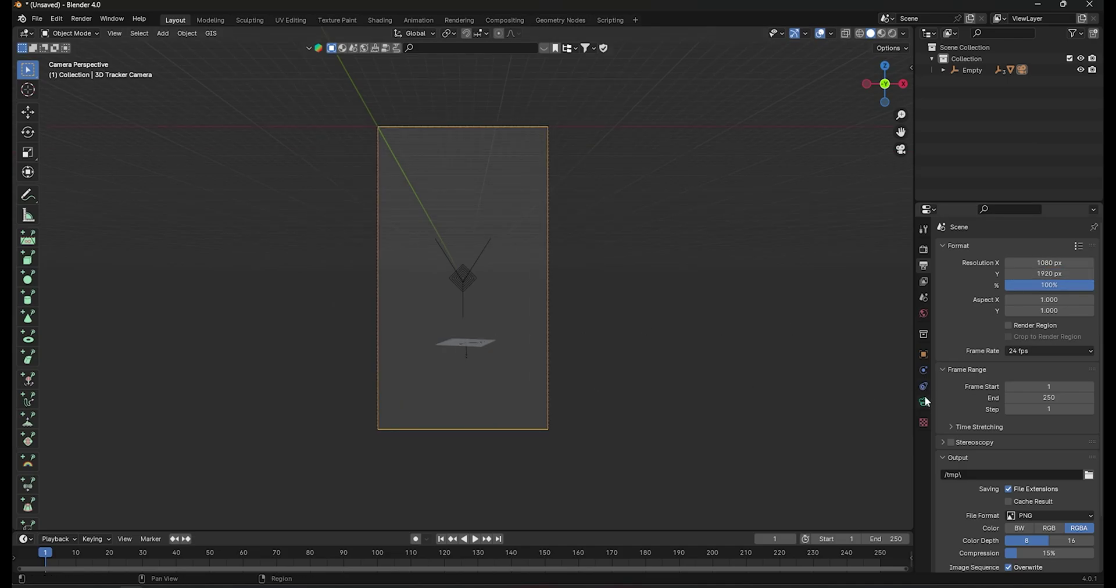
Add a camera background image and load all frames of the imag seq_ sequence
left_click(924, 402)
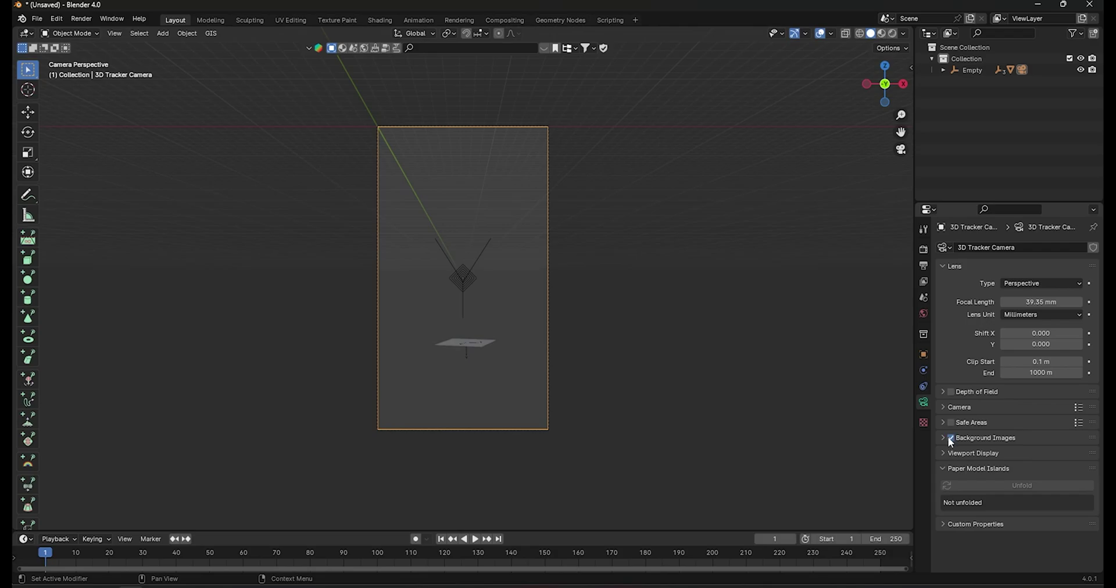
left_click(947, 435)
left_click(999, 454)
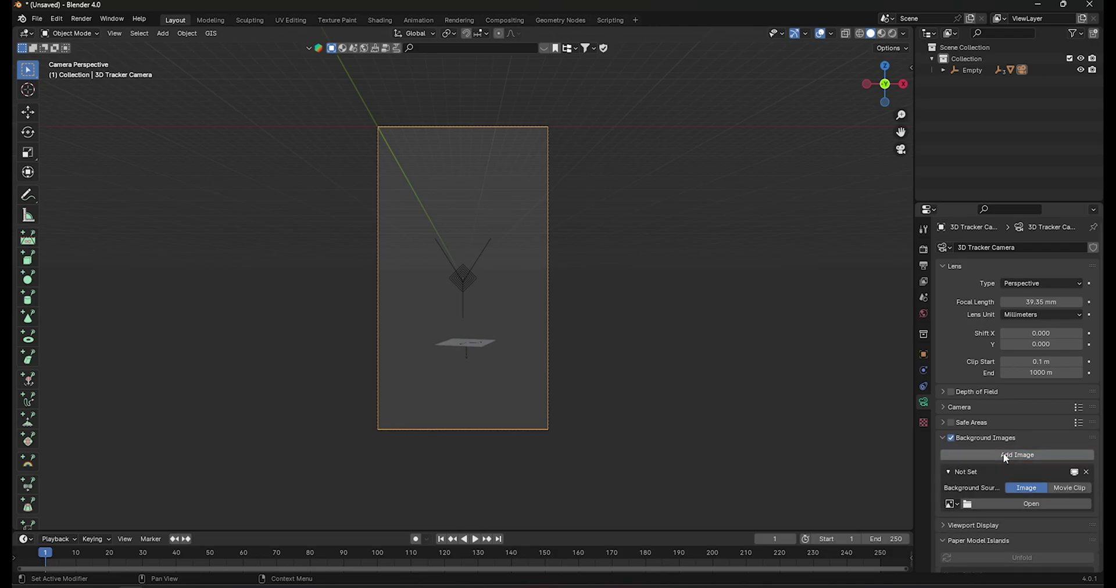
left_click(1027, 504)
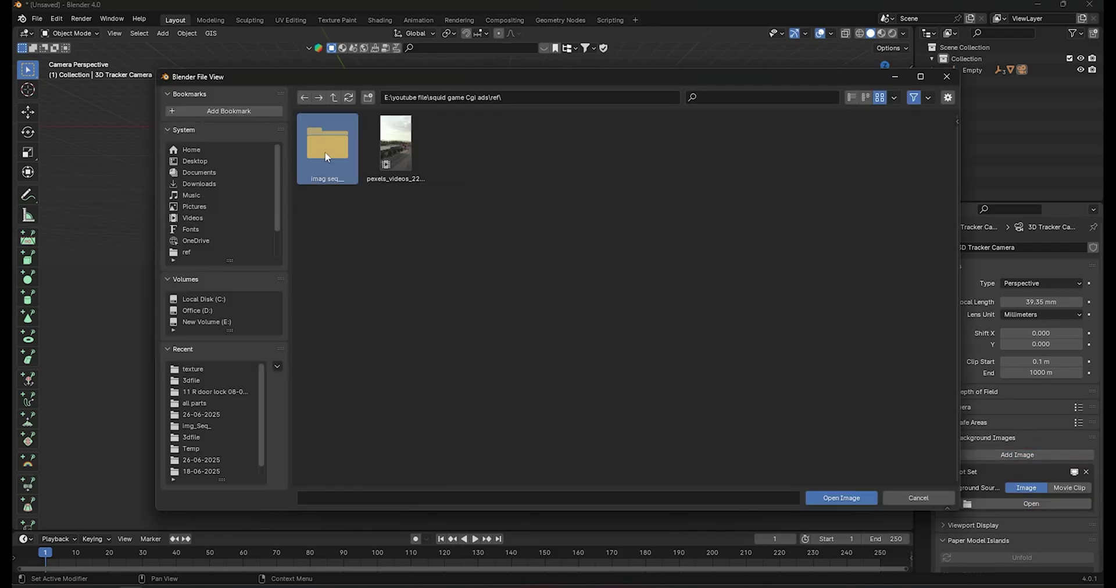
double_click(328, 156)
left_click(328, 157)
key("a")
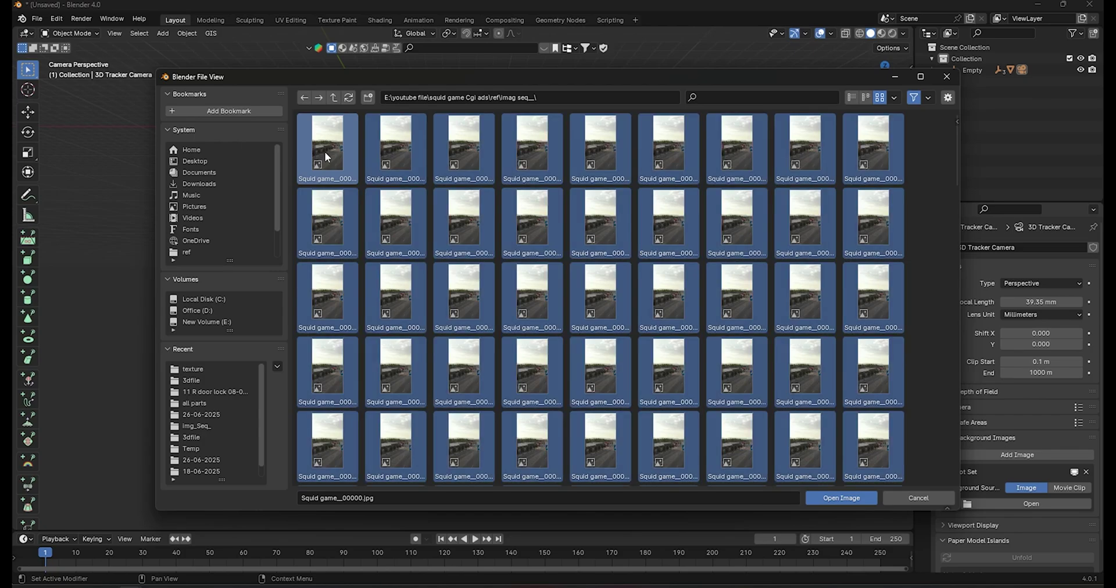
left_click(843, 499)
Raise the background opacity to 1.000, centre the footage and select the Track Solid 1 plane
scroll(522, 354, "up", 1)
scroll(481, 361, "up", 2)
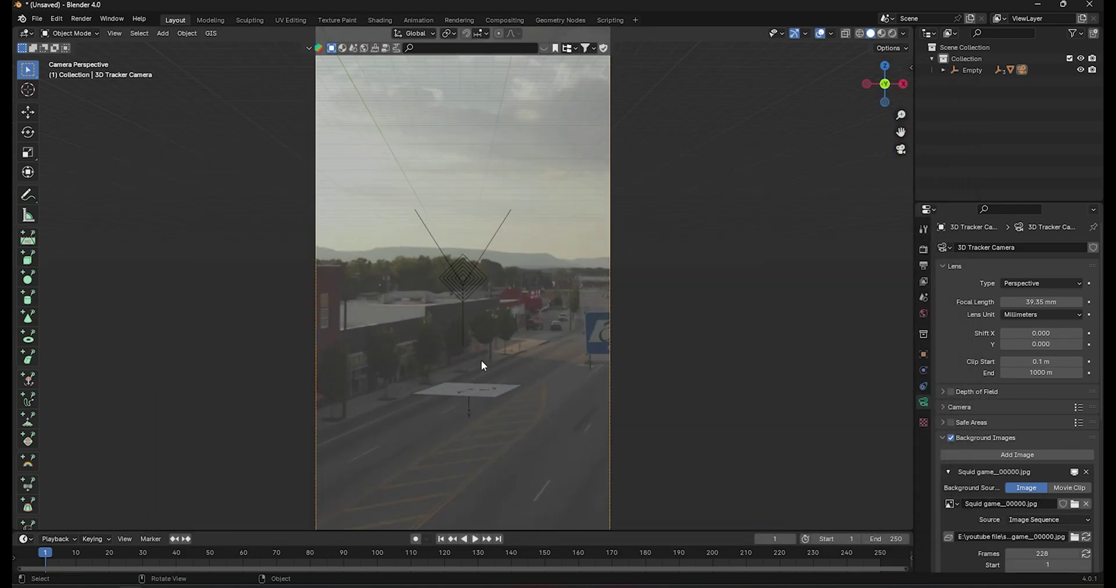
scroll(996, 503, "down", 3)
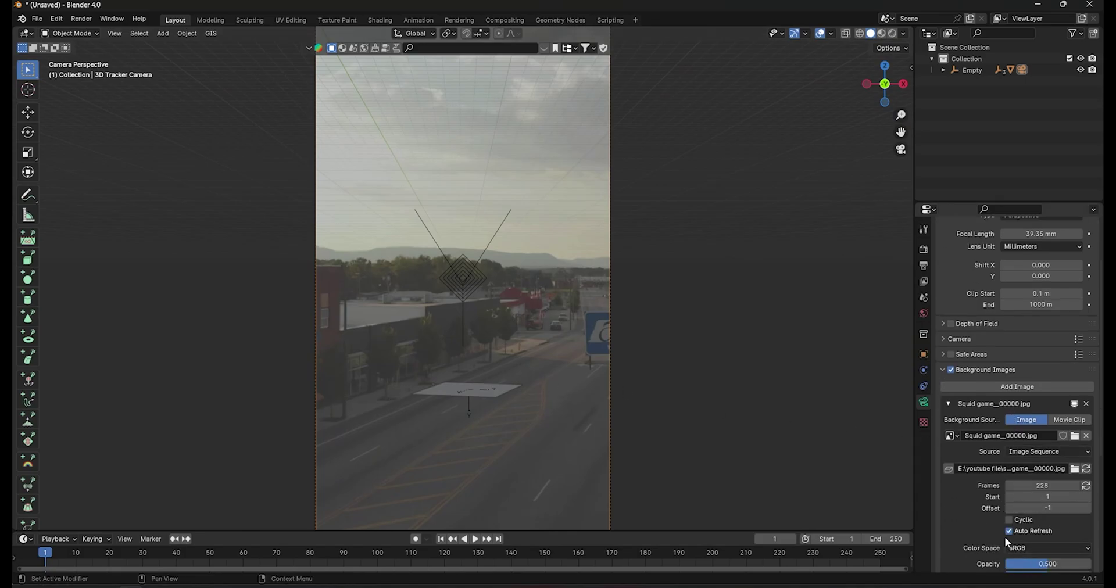
scroll(1006, 523, "down", 3)
left_click_drag(1034, 493, 1090, 494)
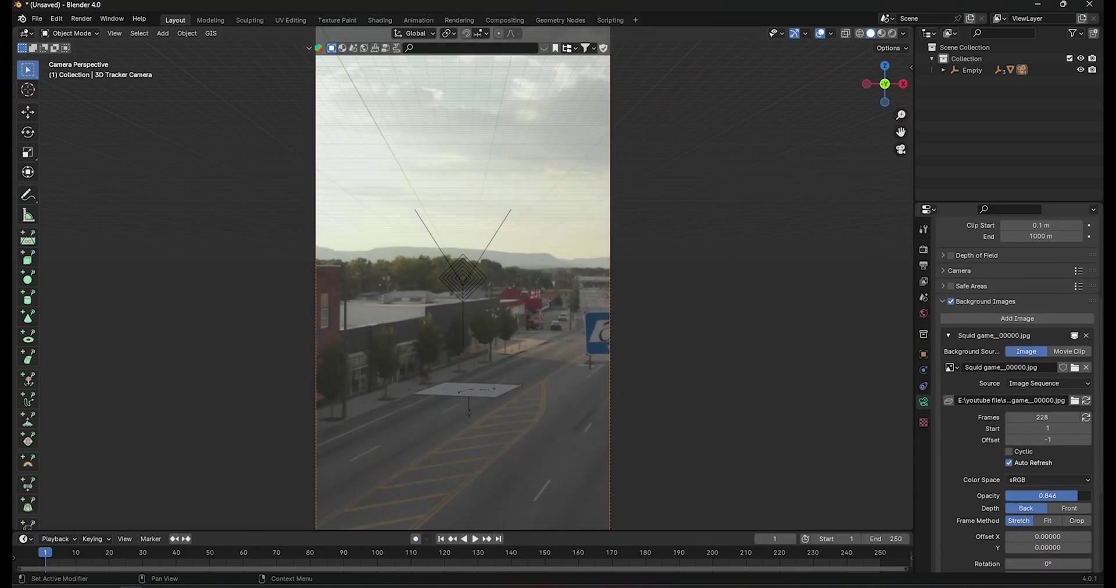
scroll(476, 421, "up", 1)
scroll(516, 467, "up", 1)
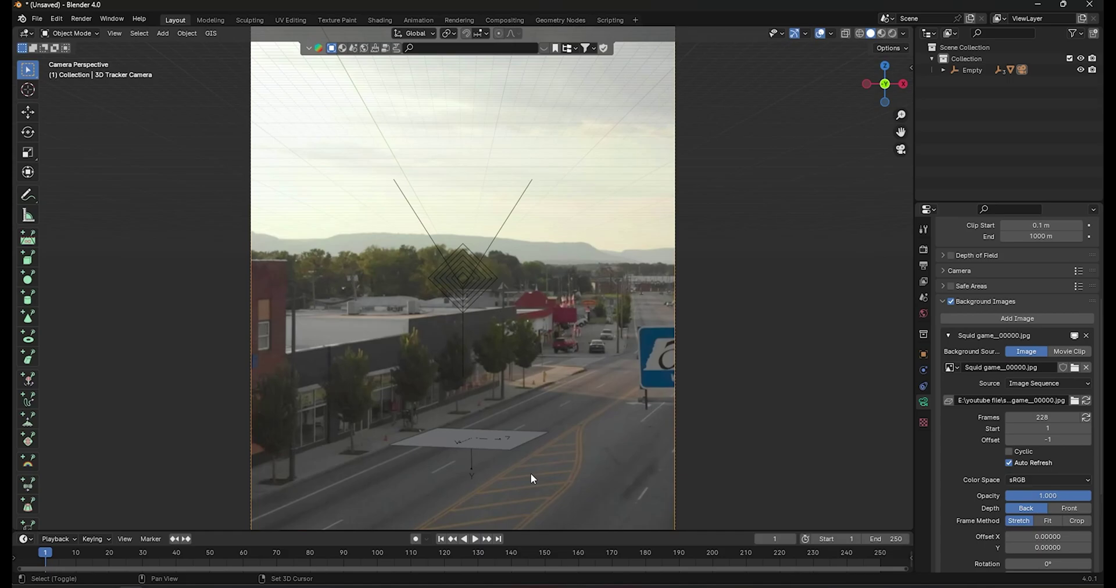
middle_click_drag(528, 474, 499, 391, "shift")
scroll(528, 418, "up", 2)
left_click(488, 385)
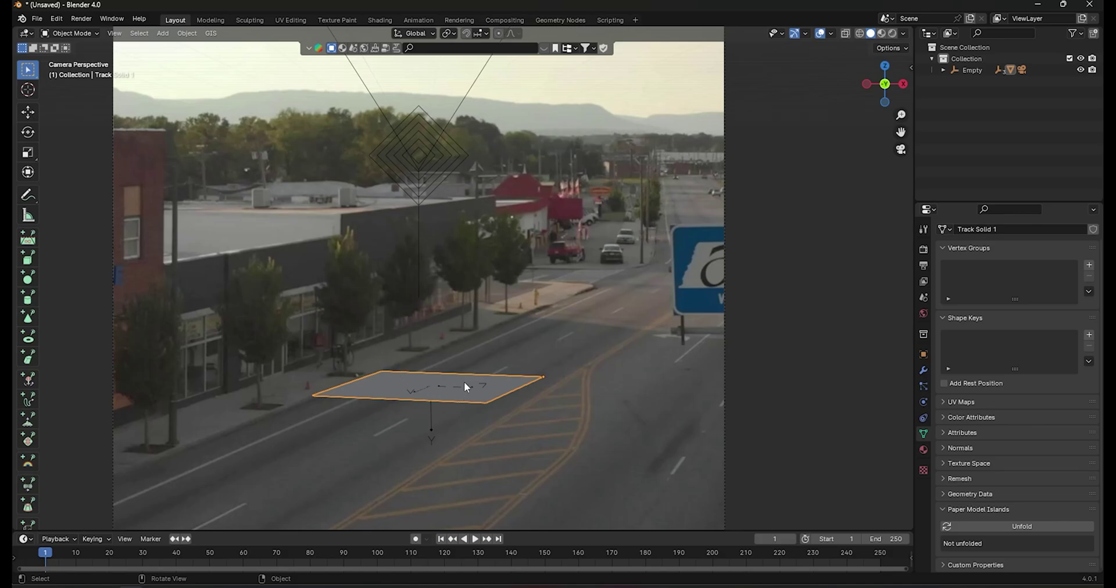
In Edit Mode with edge selection, select the far edge of the Track Solid 1 plane
key("Tab")
key("2")
left_click(476, 375)
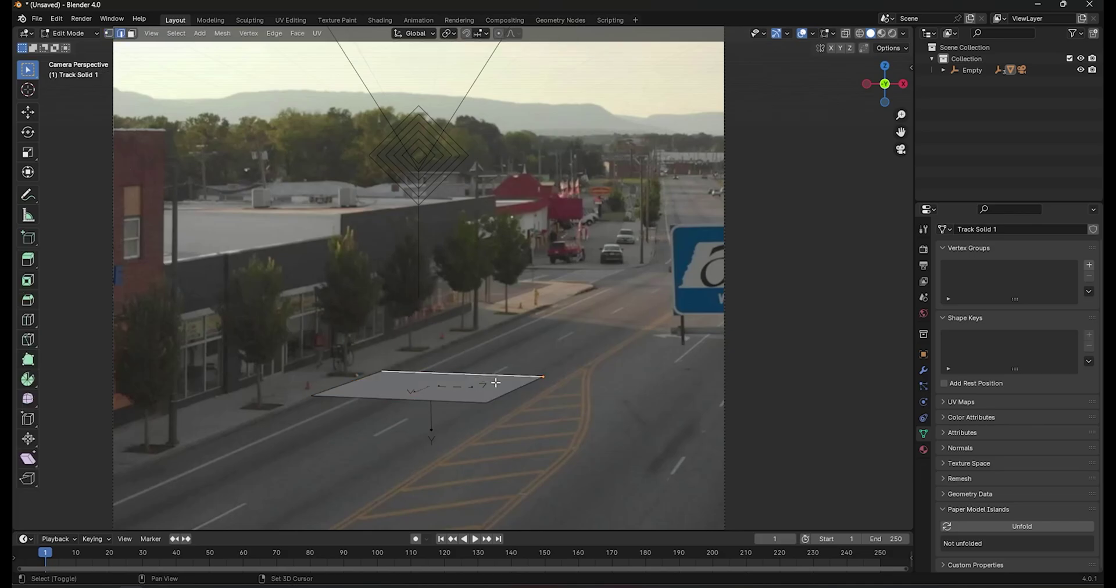
middle_click_drag(476, 374, 422, 374, "shift")
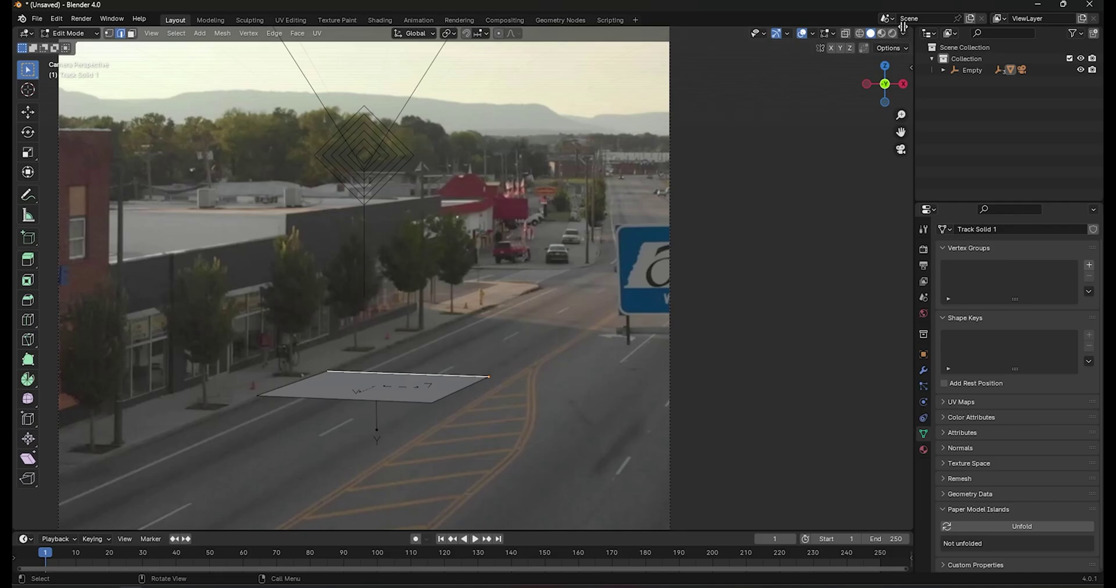
Split off a second viewport, set it to top orthographic, and zoom onto the plane
left_click_drag(902, 26, 501, 76)
left_click(514, 39)
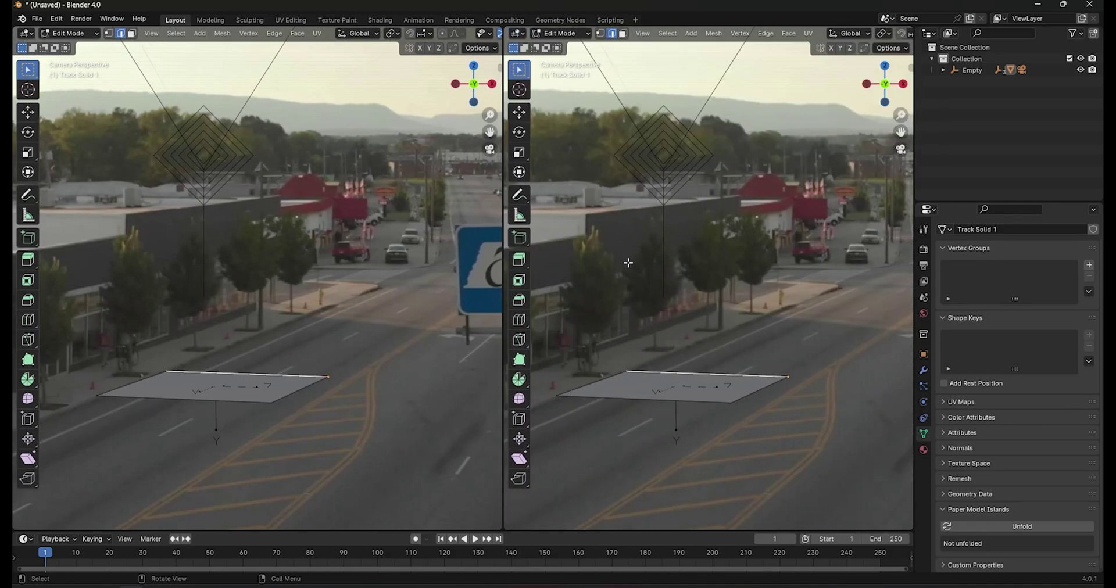
key("KP_7")
scroll(438, 387, "down", 1)
scroll(437, 388, "down", 1)
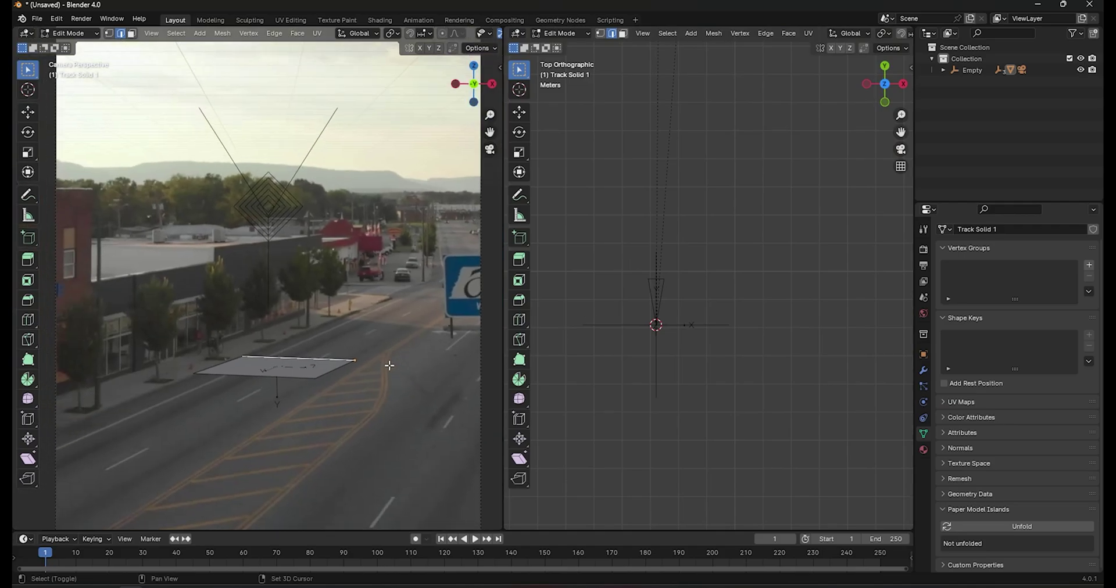
scroll(691, 244, "down", 2)
scroll(698, 225, "down", 3)
middle_click_drag(699, 225, 705, 366, "shift")
scroll(709, 363, "up", 3)
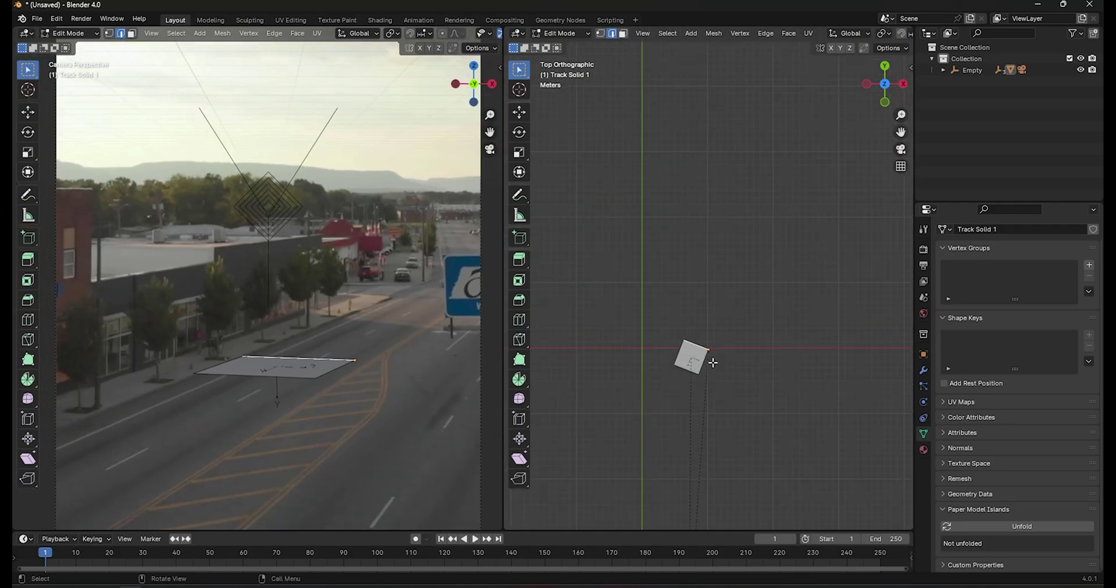
scroll(723, 328, "up", 3)
scroll(728, 337, "up", 4)
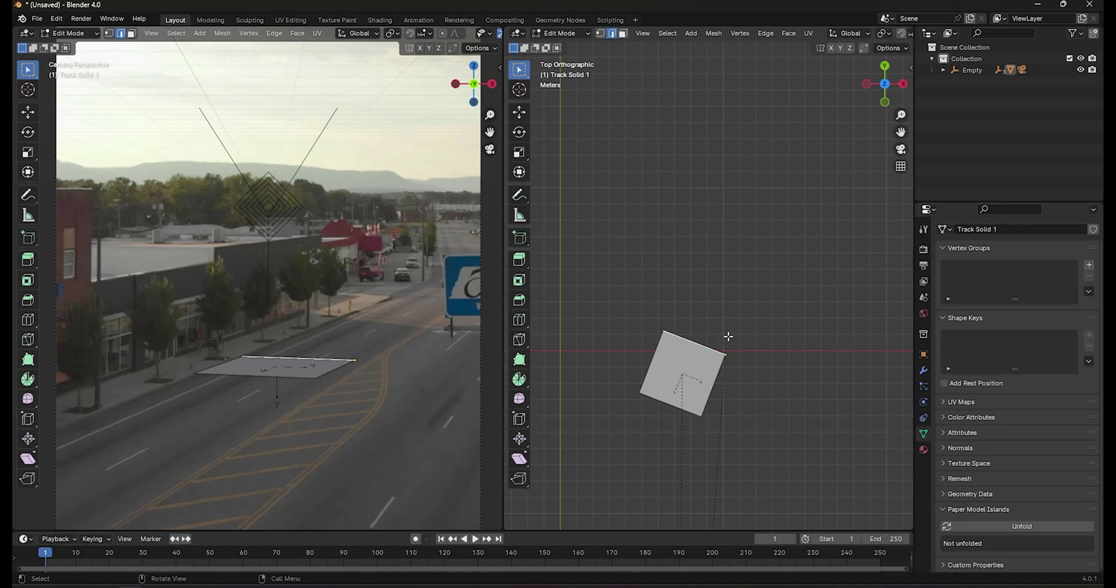
Lengthen the plane along the street by edge-sliding its top and bottom edges unclamped
key("g")
key("g")
key("c")
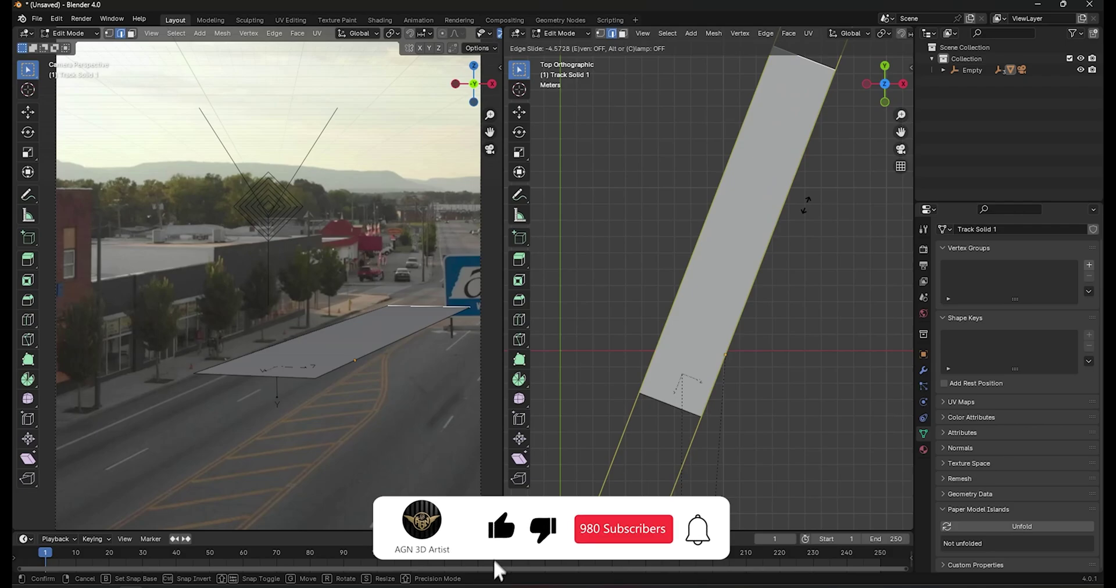
left_click(806, 204)
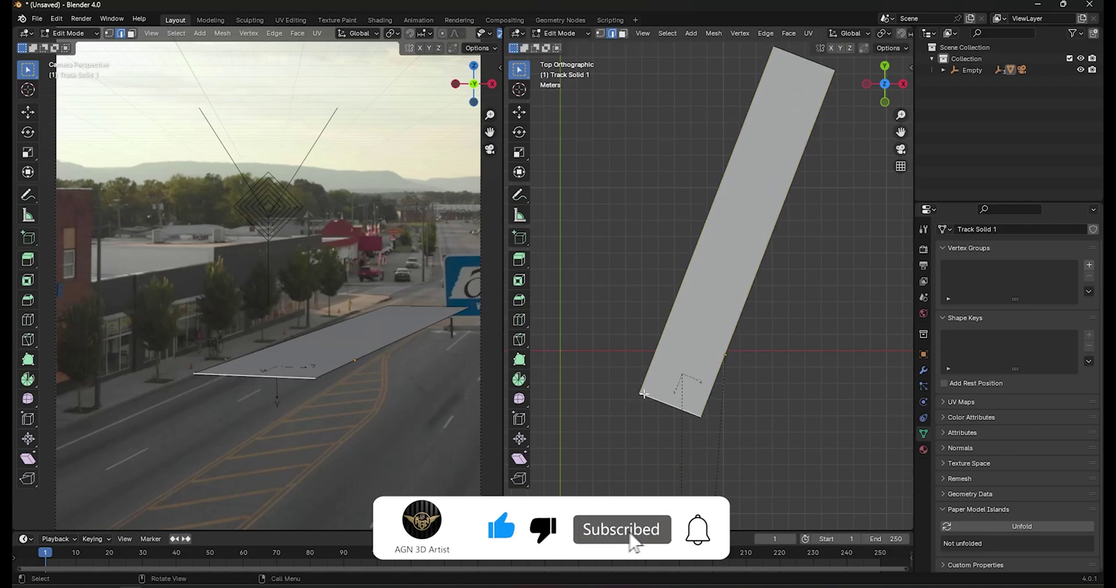
scroll(319, 316, "down", 2)
scroll(319, 316, "down", 2)
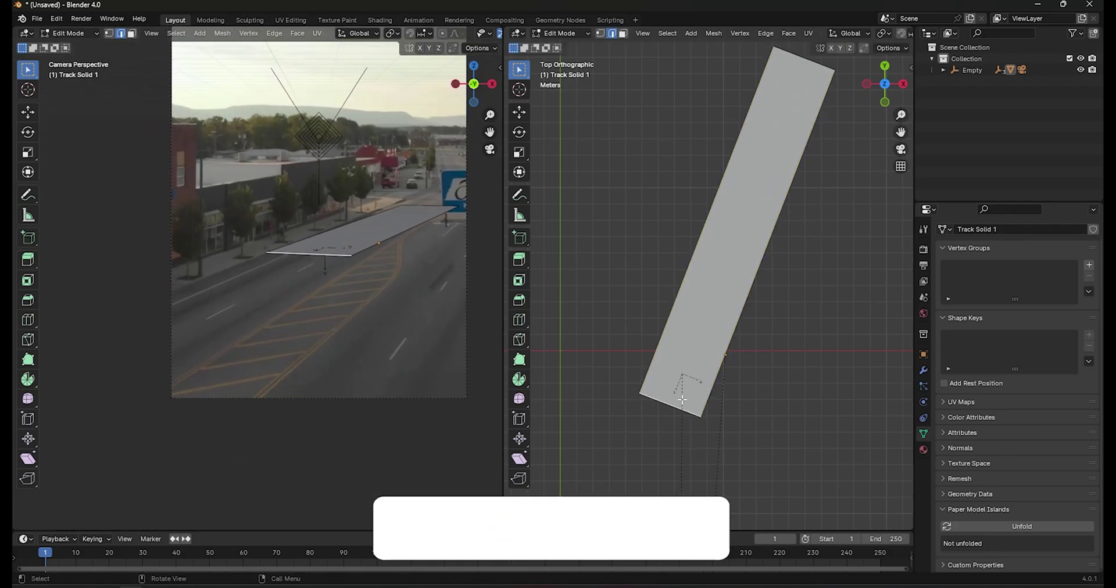
key("g")
key("g")
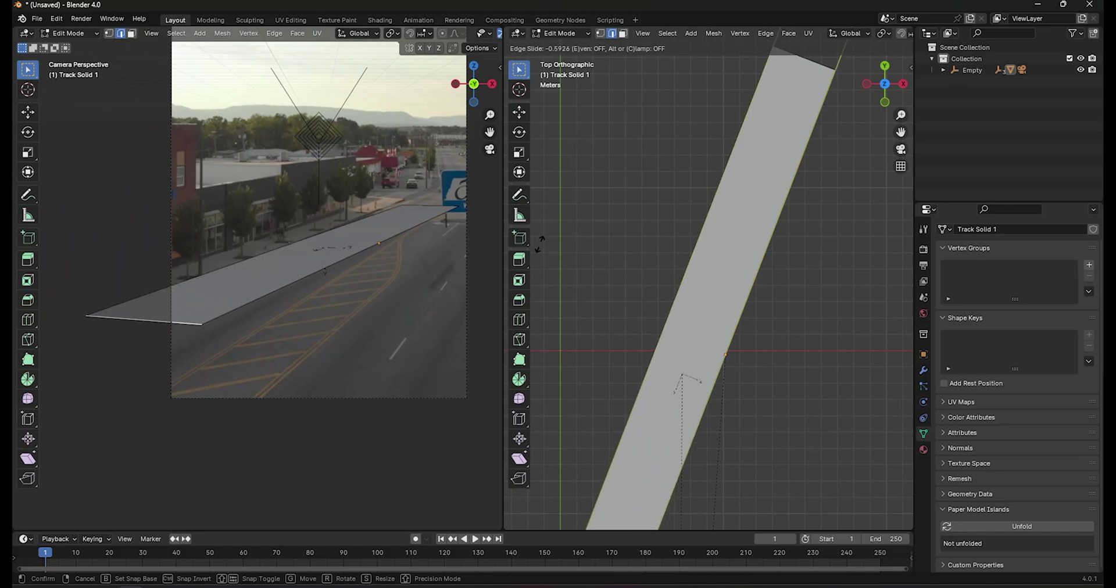
left_click(625, 523)
Widen the plane by sliding its right-hand edge outward past the plane's bounds
left_click(740, 328)
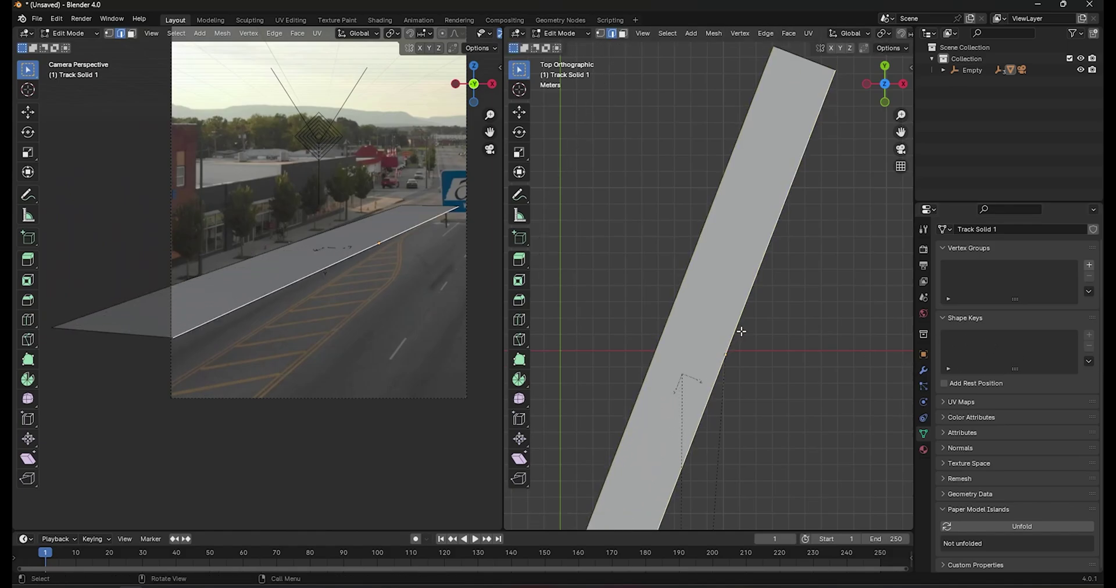
scroll(740, 328, "down", 3)
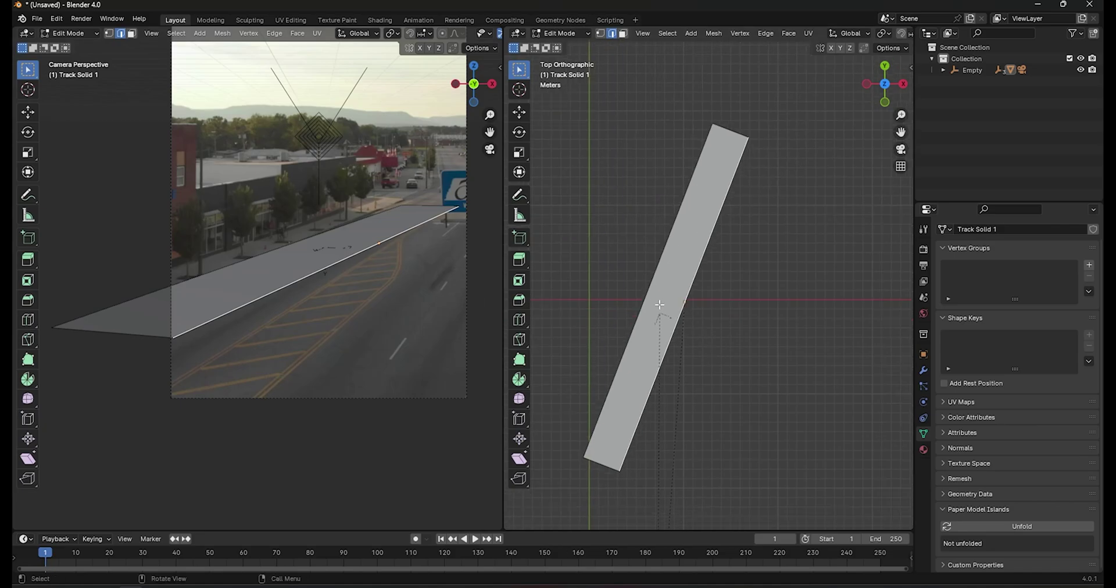
key("g")
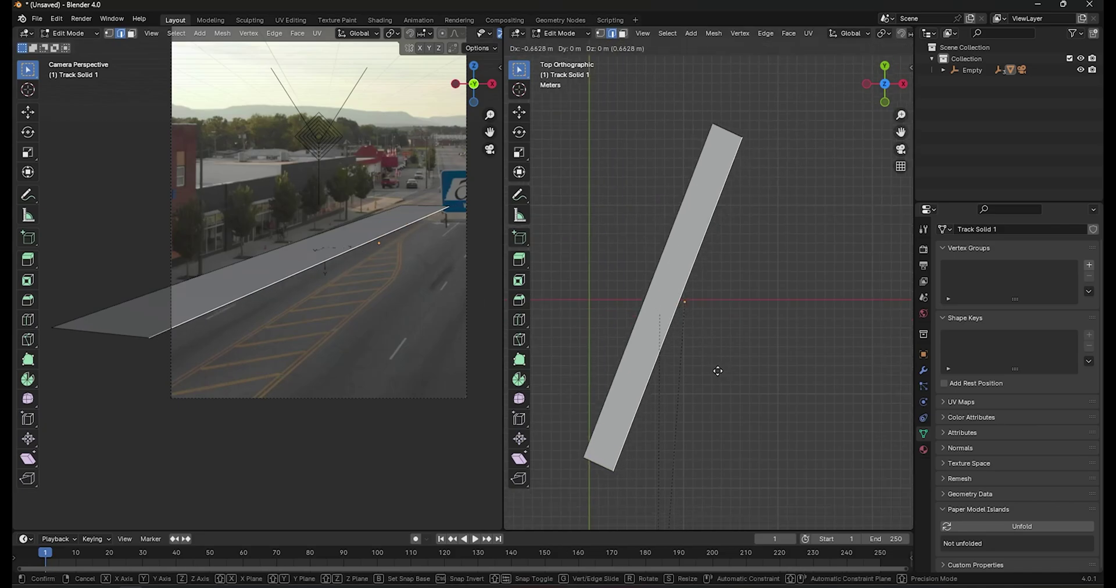
key("g")
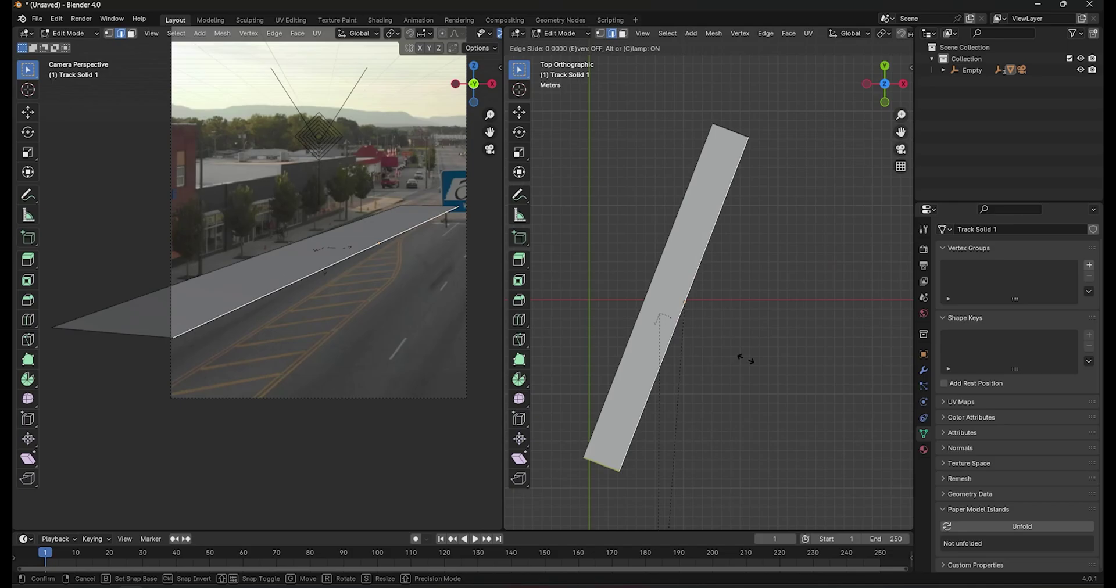
key("c")
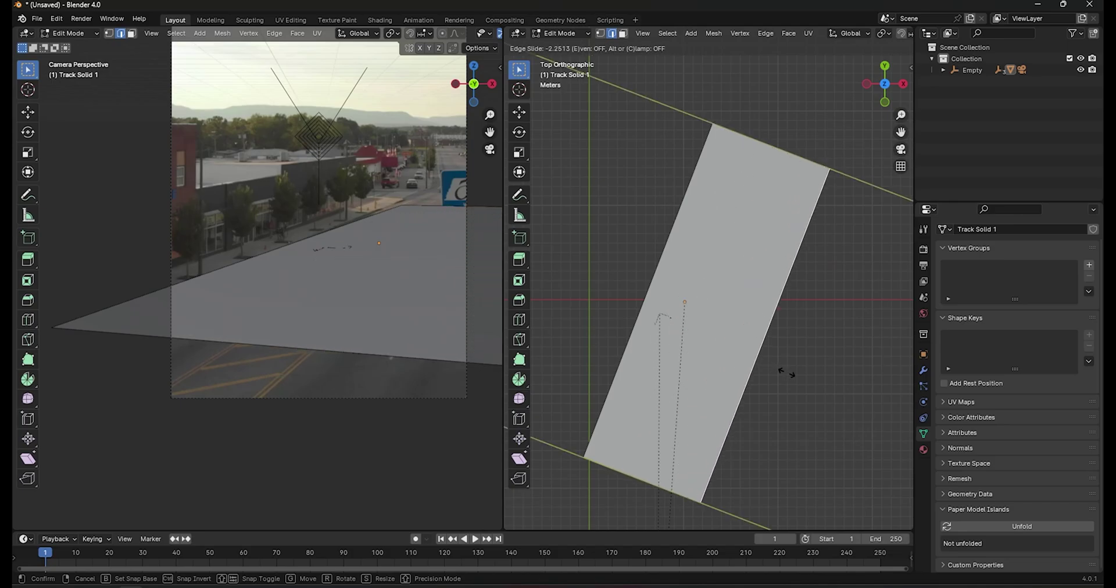
left_click(786, 373)
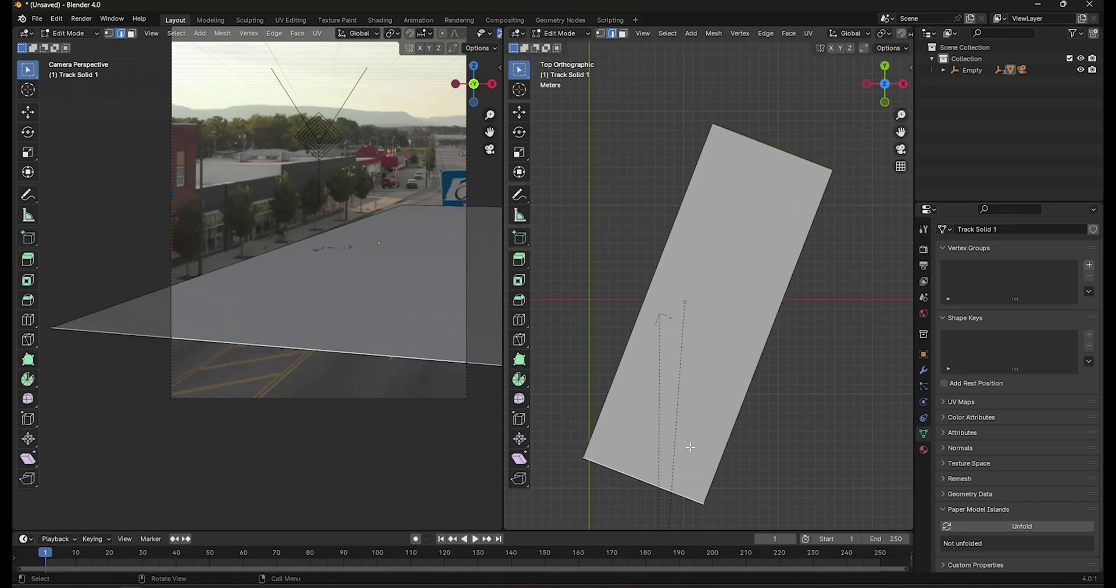
Extend the plane's lower edge further and select its left, curb-side edge
key("g")
key("g")
left_click(689, 475)
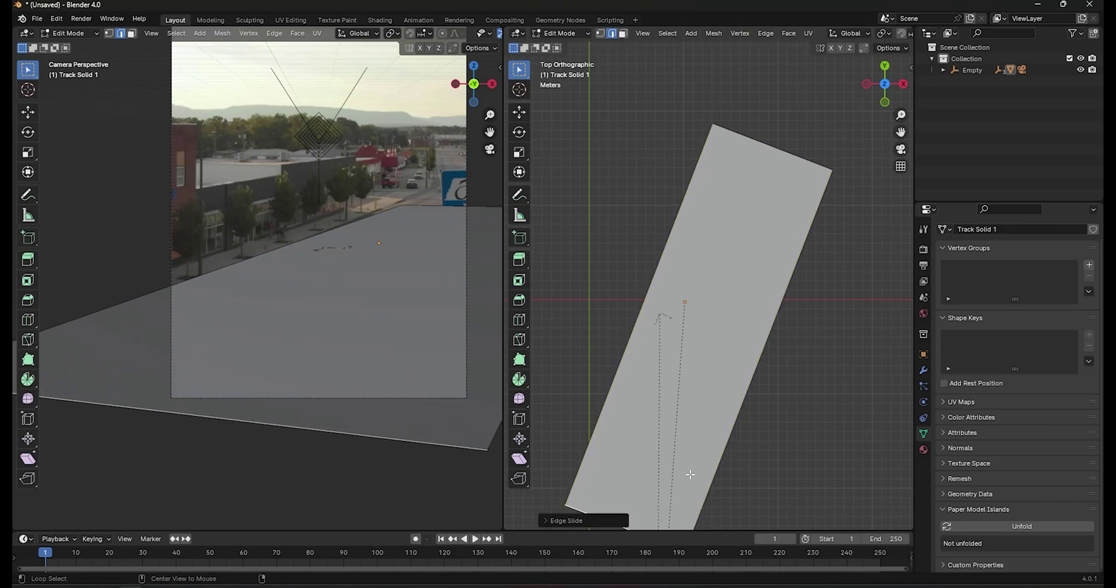
scroll(628, 356, "up", 1)
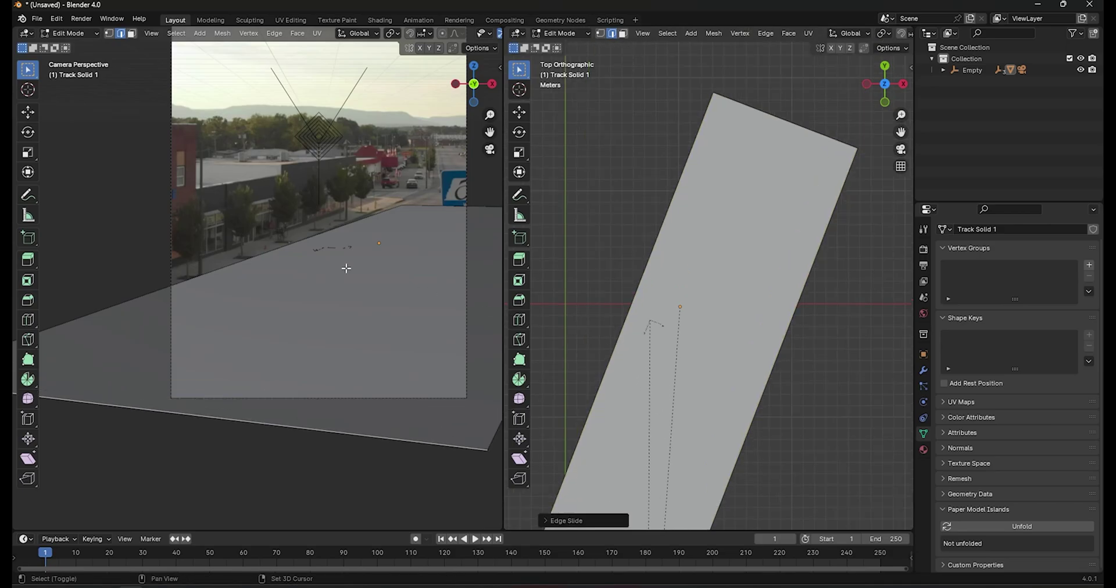
scroll(347, 268, "up", 3)
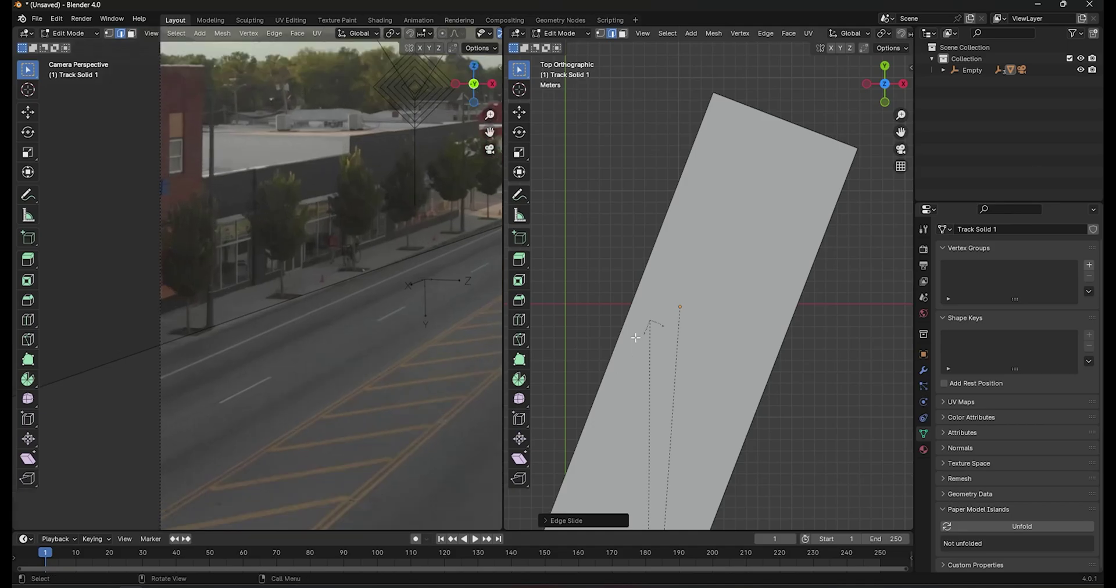
left_click(622, 322)
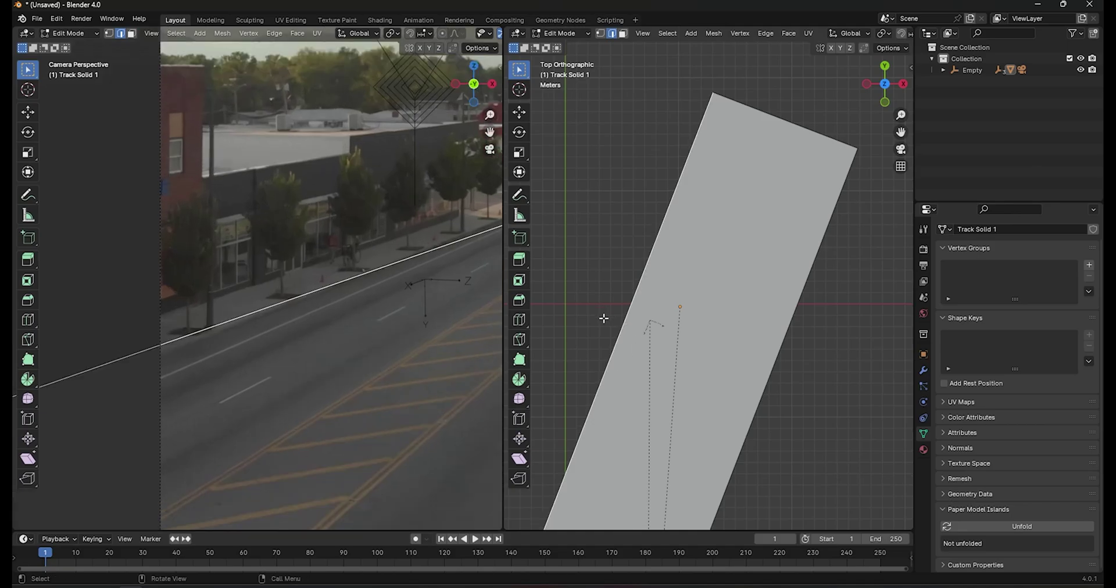
middle_click_drag(648, 316, 714, 329, "shift")
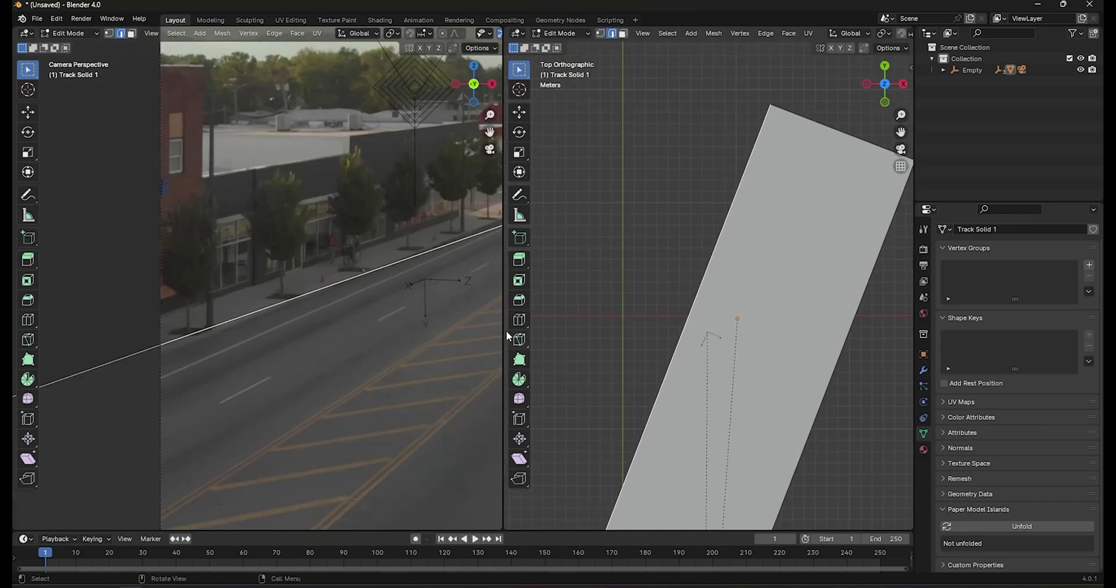
scroll(311, 323, "up", 1)
scroll(732, 286, "down", 2)
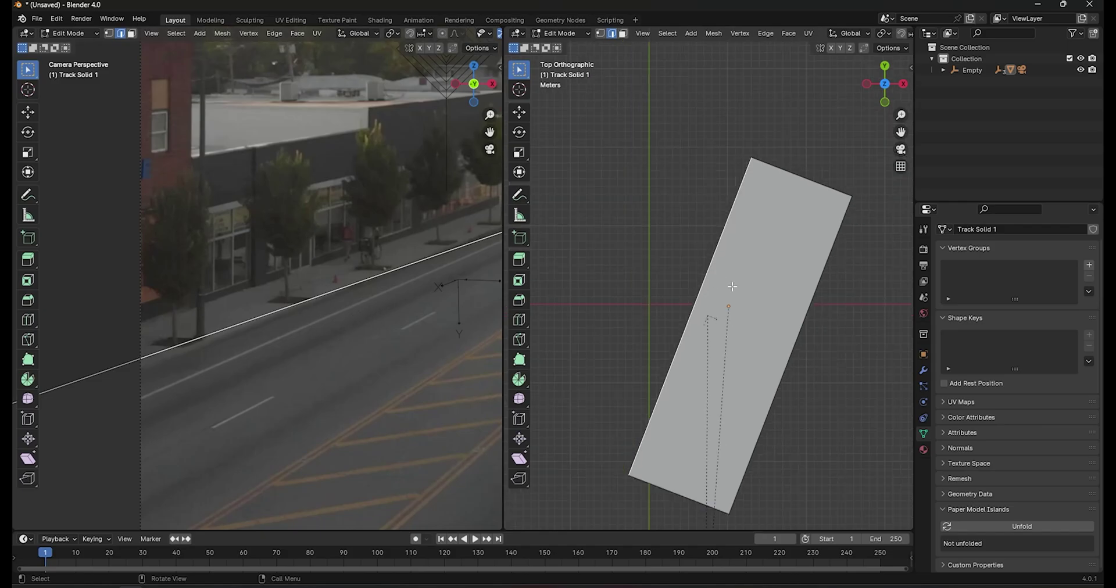
scroll(321, 318, "down", 1)
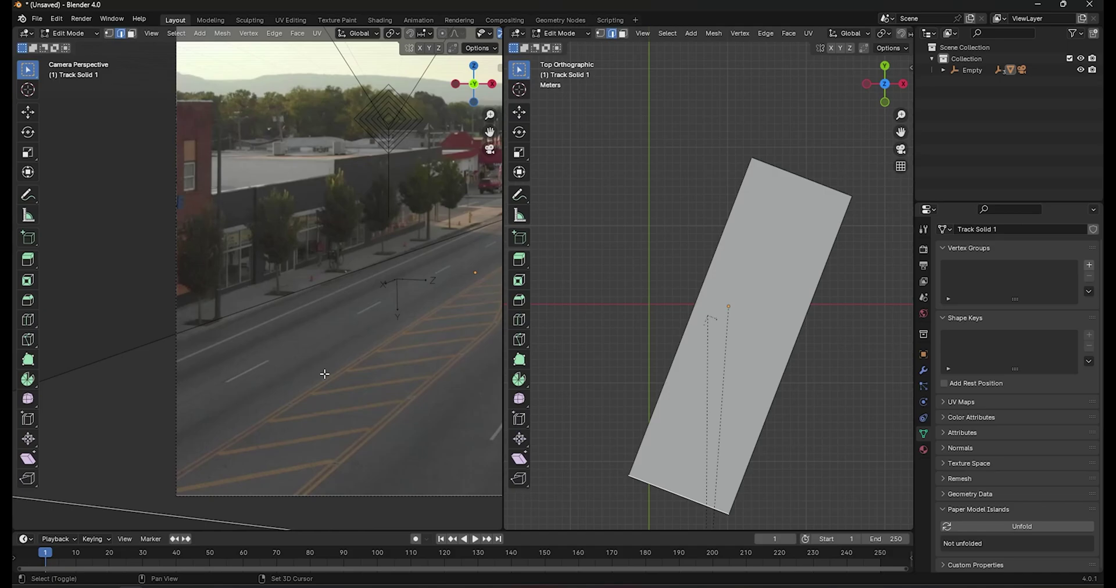
scroll(369, 294, "up", 2)
scroll(246, 289, "up", 1)
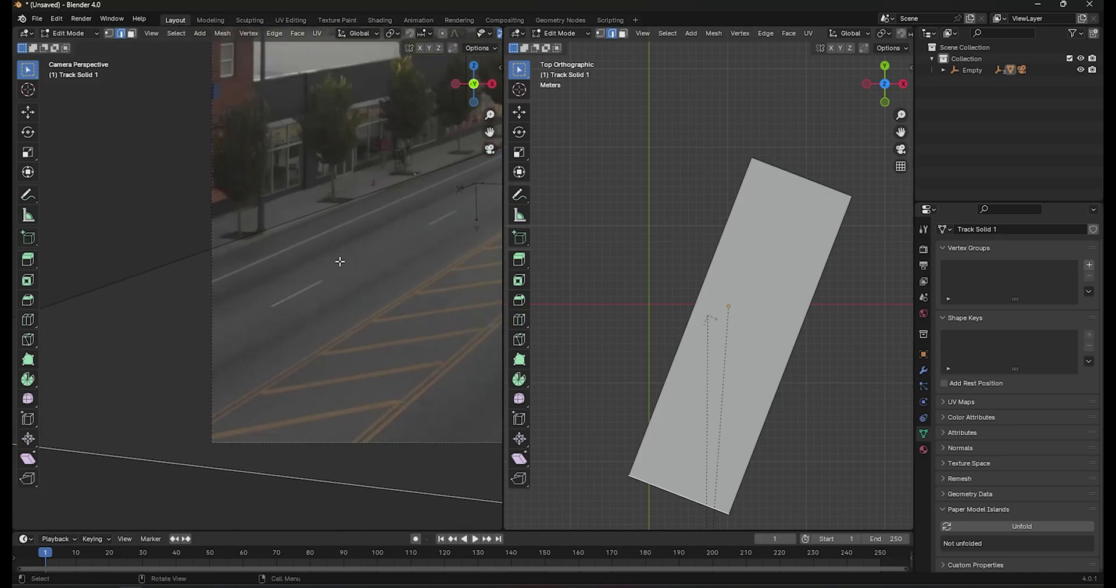
Move the curb-side edge along Z, lowering then raising it to match the curb line
key("g")
key("z")
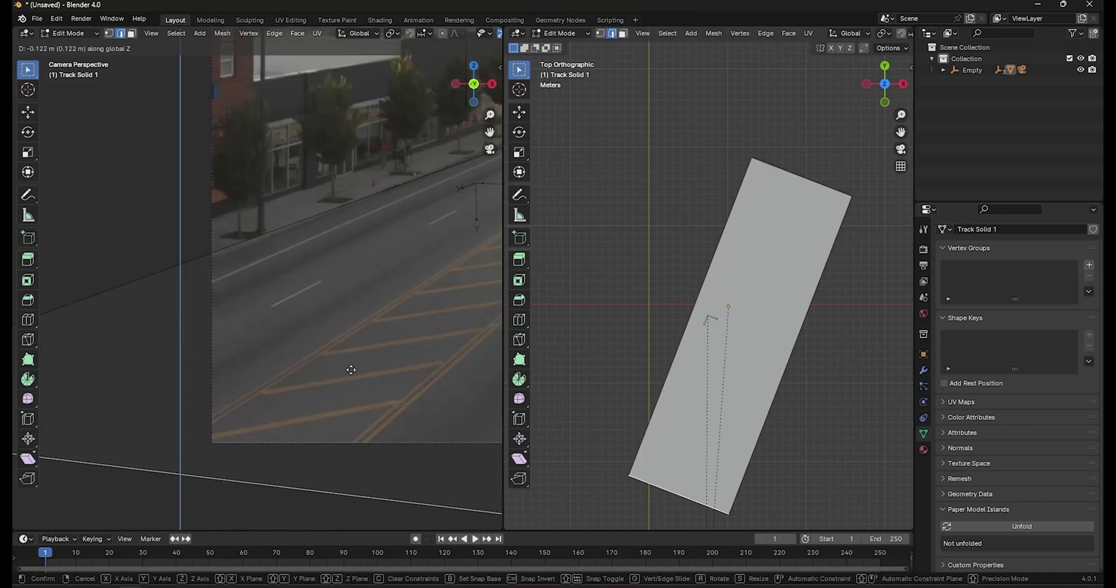
left_click(368, 504)
scroll(395, 407, "down", 3)
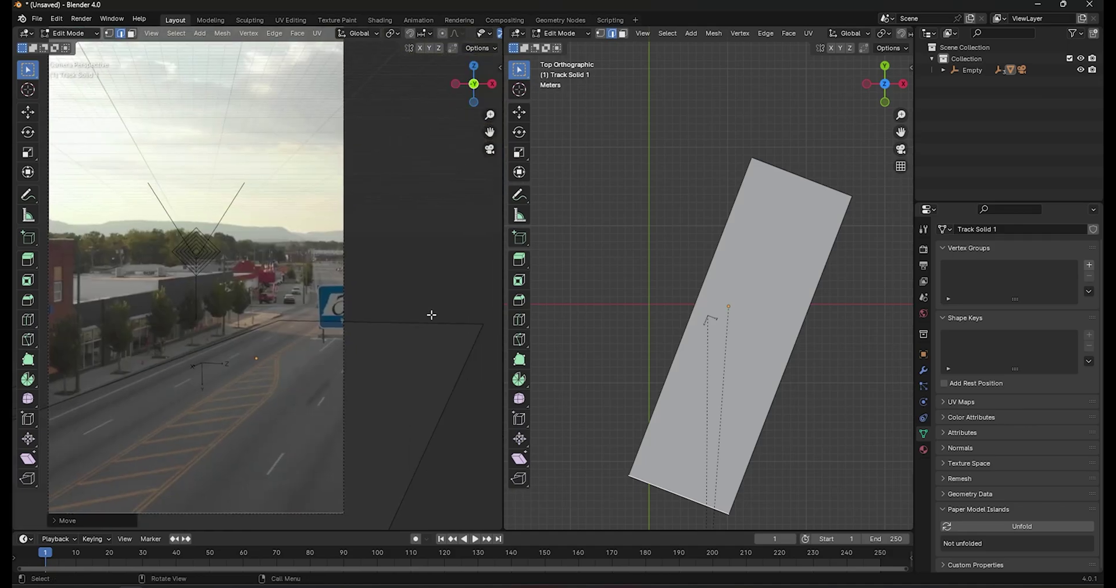
scroll(363, 261, "up", 2)
scroll(363, 260, "up", 2)
scroll(363, 260, "up", 2)
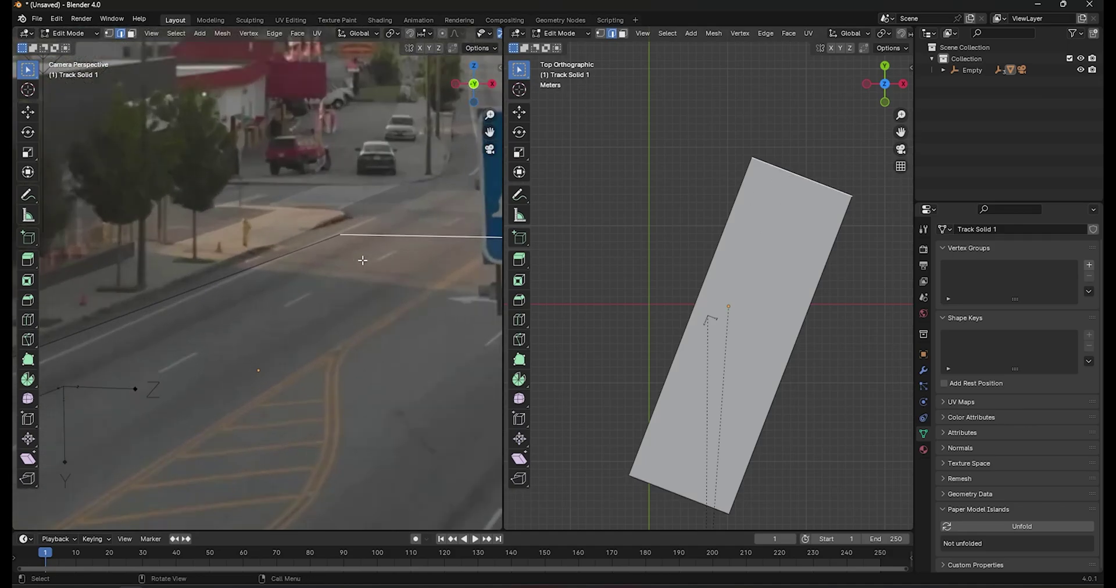
key("g")
key("z")
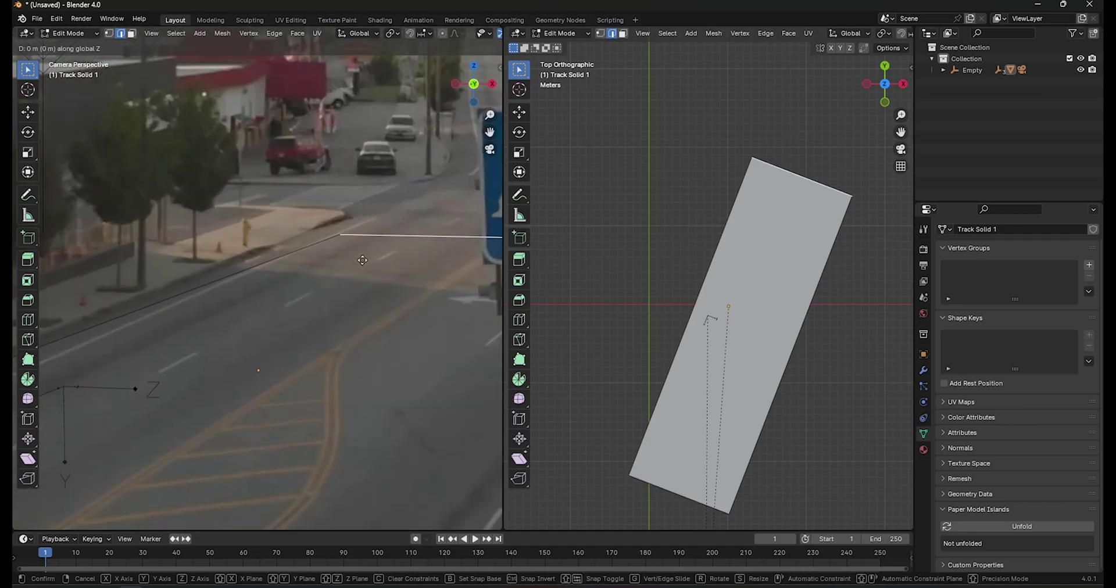
left_click(361, 111)
scroll(290, 233, "down", 2)
scroll(262, 262, "down", 1)
scroll(237, 301, "down", 1)
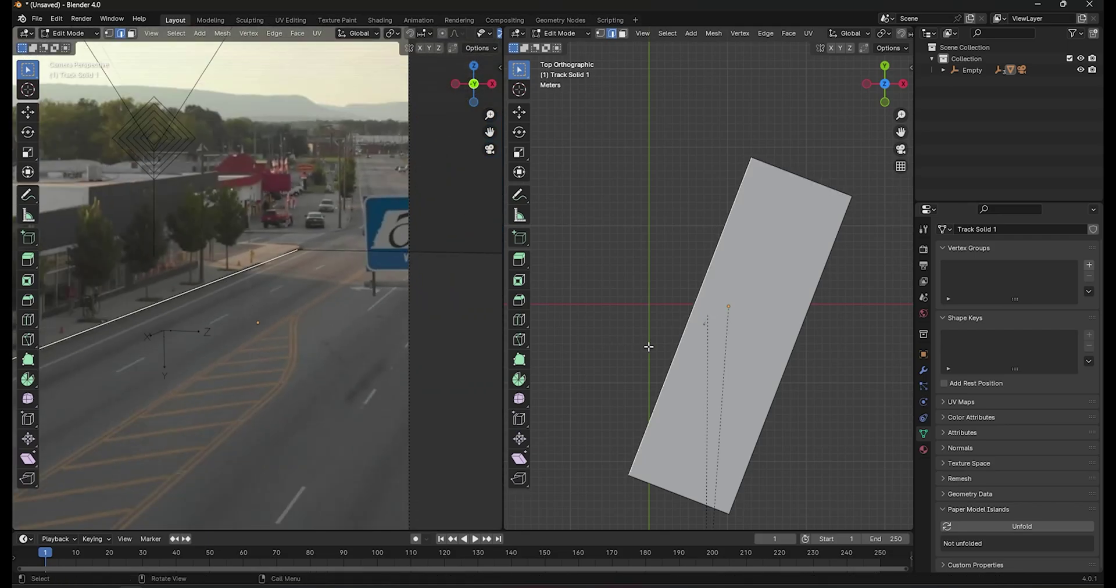
mouse_move(649, 347)
middle_mouse_down()
mouse_move(756, 392)
mouse_move(755, 339)
mouse_move(762, 352)
middle_mouse_up()
scroll(756, 392, "up", 3)
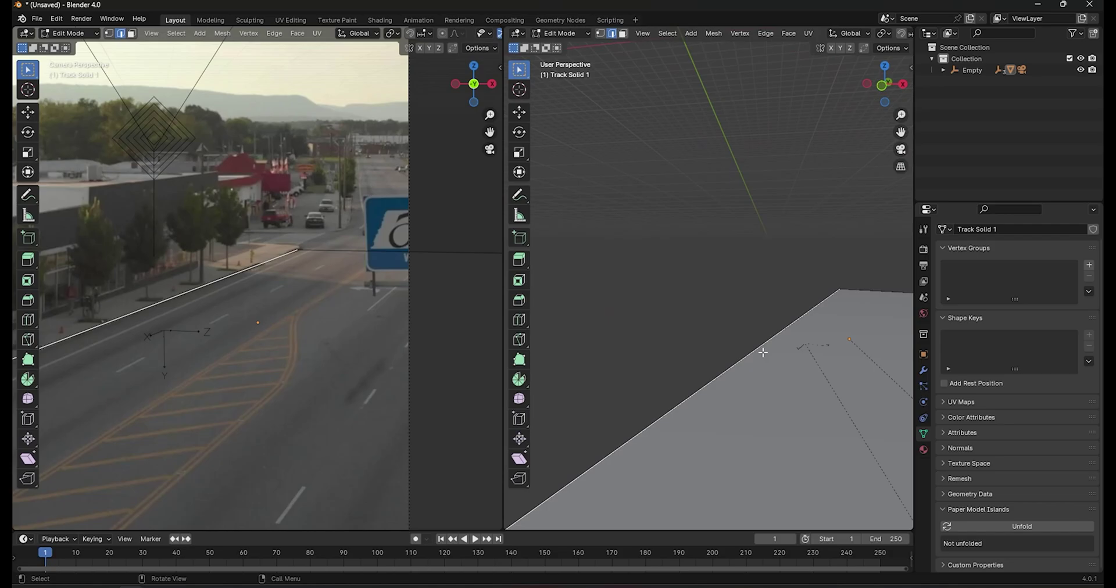
Extrude a new edge from the curb-side edge, leaving it in place, and view from top
key("g")
key("z")
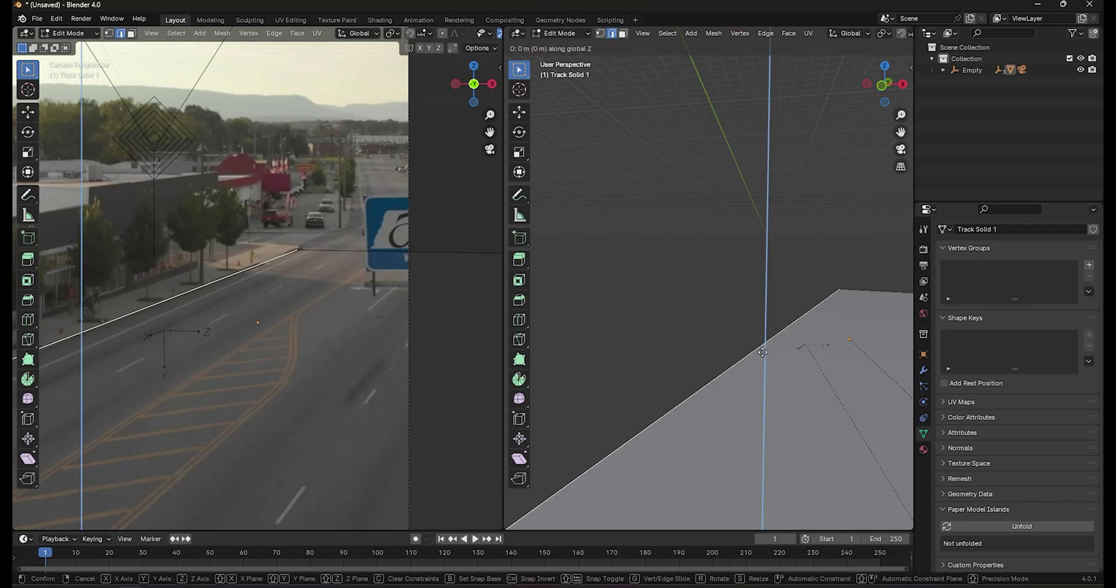
right_click(763, 352)
middle_click_drag(257, 317, 459, 290, "shift")
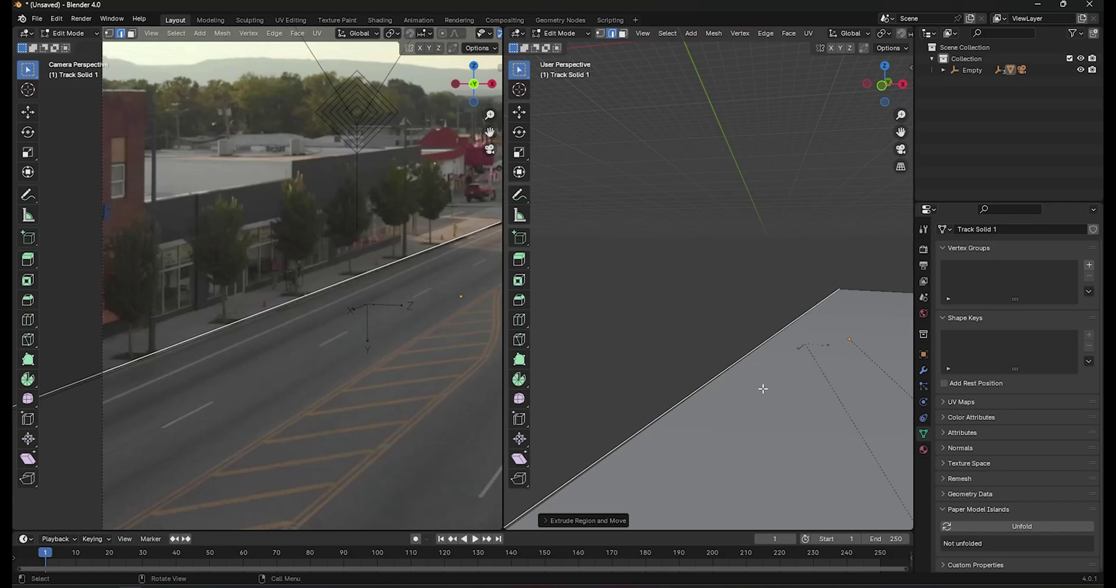
key("g")
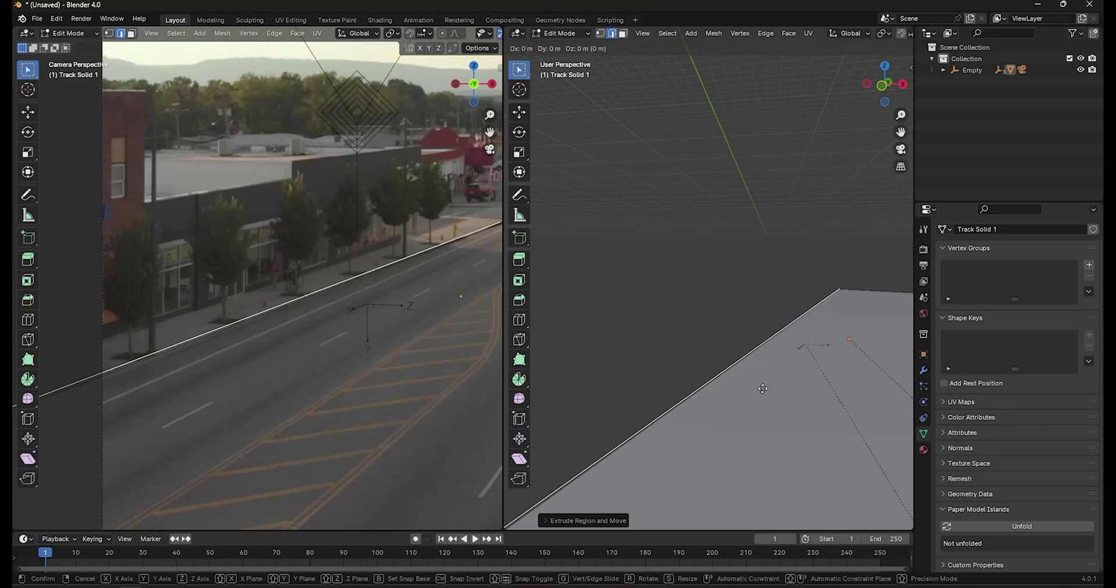
right_click(763, 388)
key("KP_7")
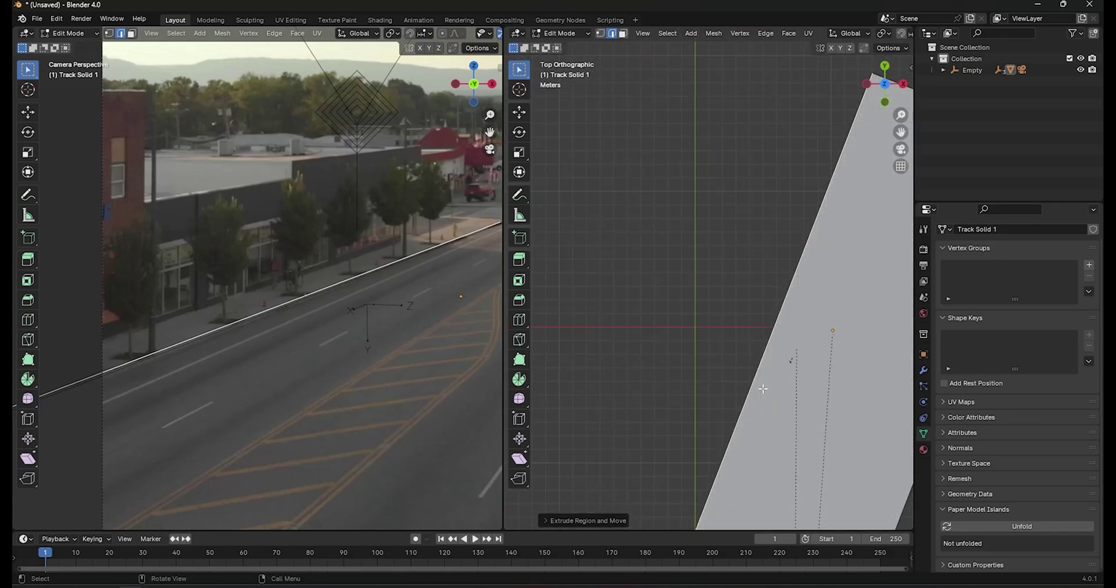
Push the extruded edge about 1.015 m along its local Z onto the sidewalk
key("g")
key("x")
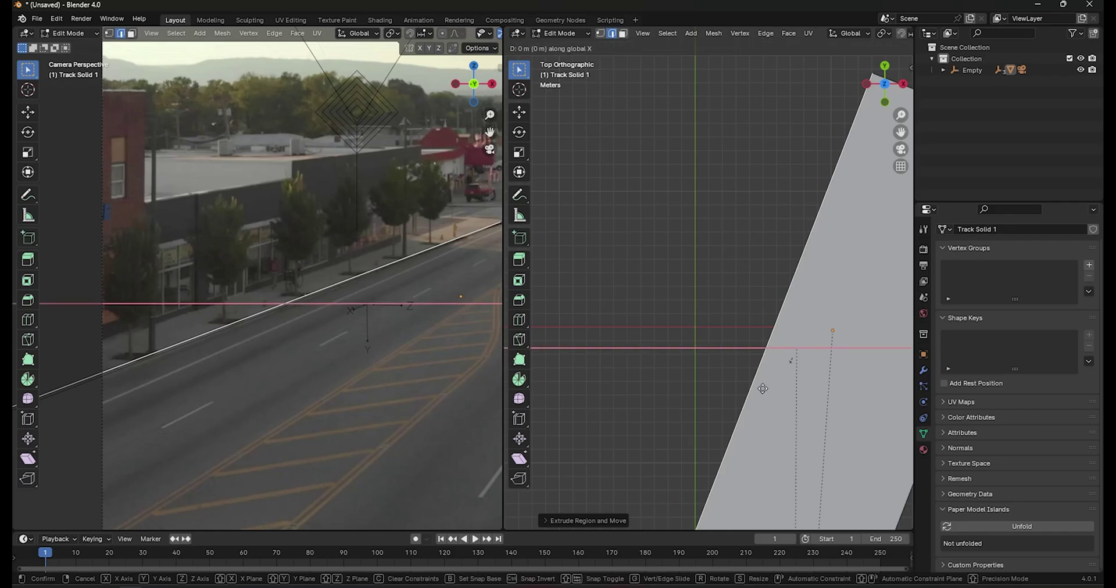
key("x")
key("y")
key("y")
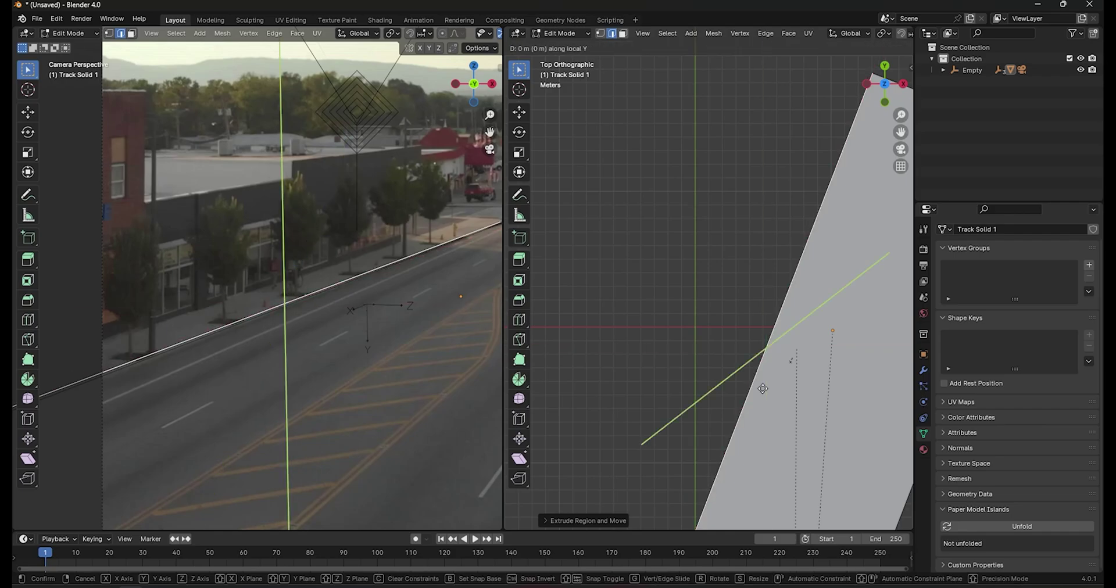
key("z")
key("z")
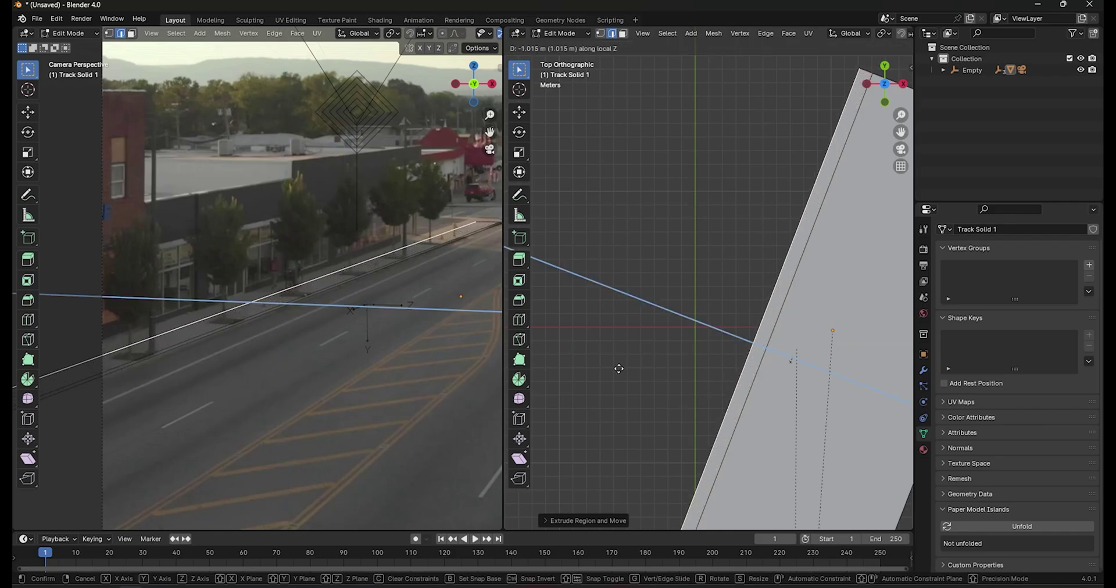
left_click(895, 363)
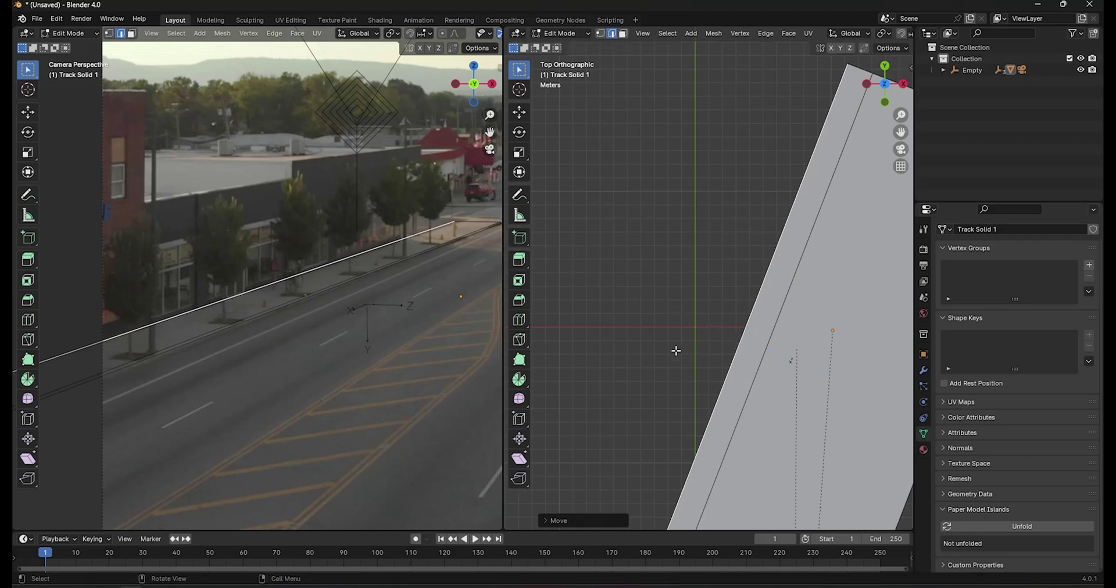
Extrude the sidewalk edge straight up twice into a wall reaching the building front, then exit Edit Mode
key("g")
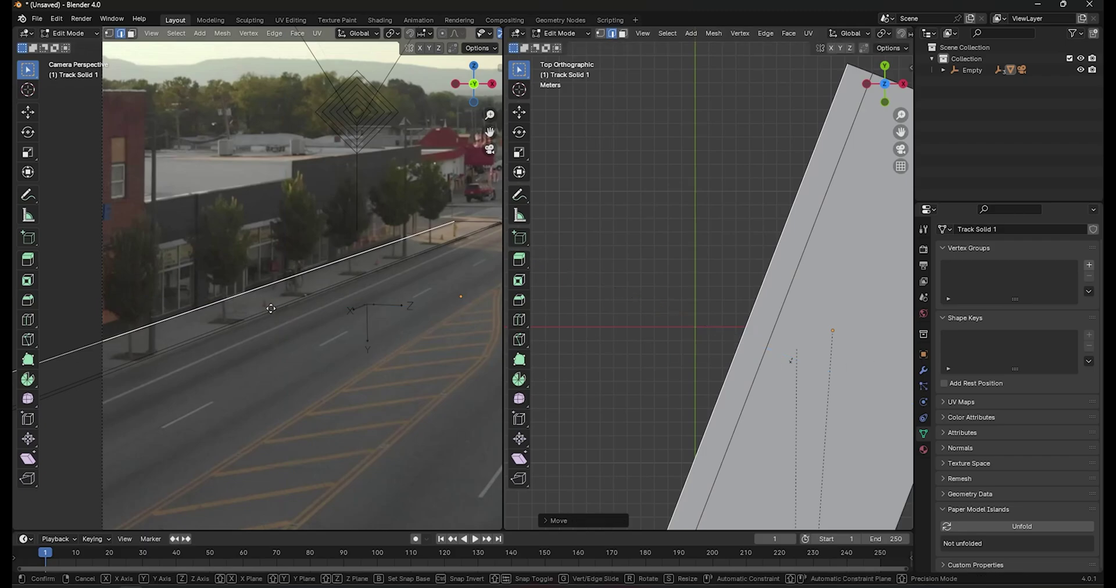
key("z")
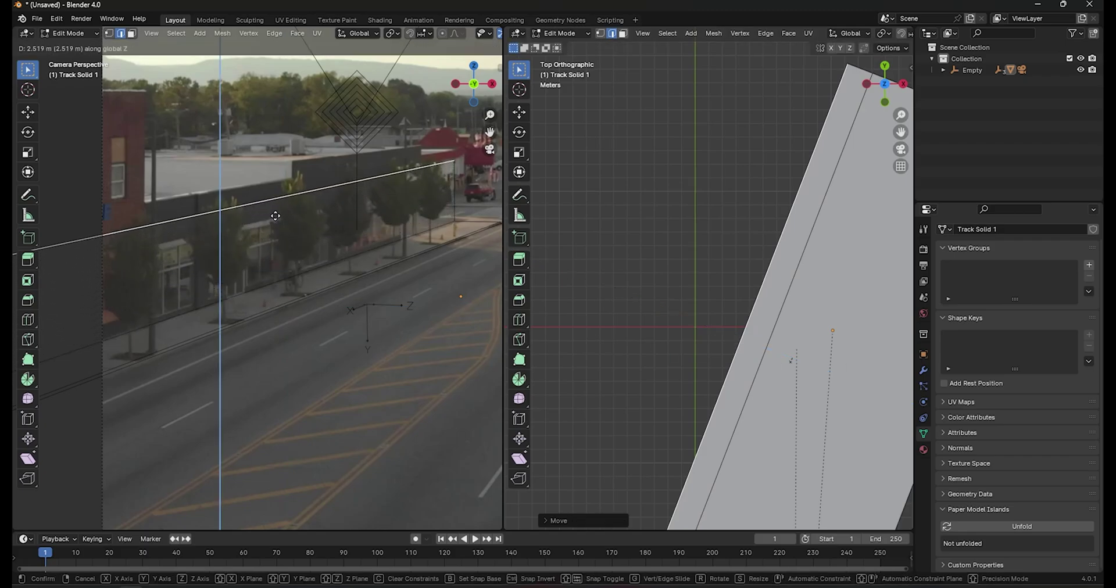
left_click(278, 184)
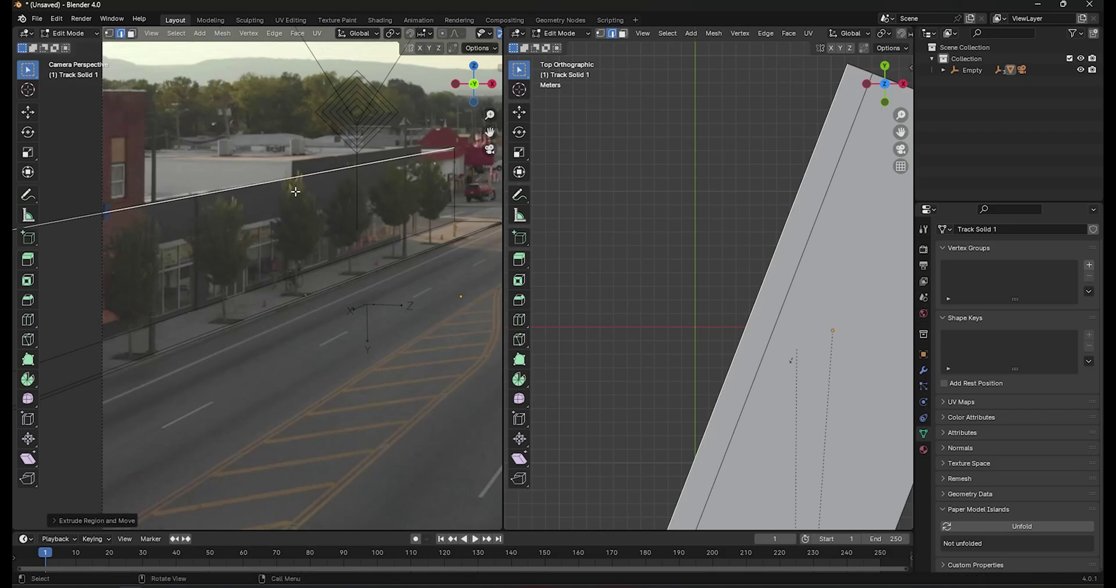
scroll(315, 249, "up", 2)
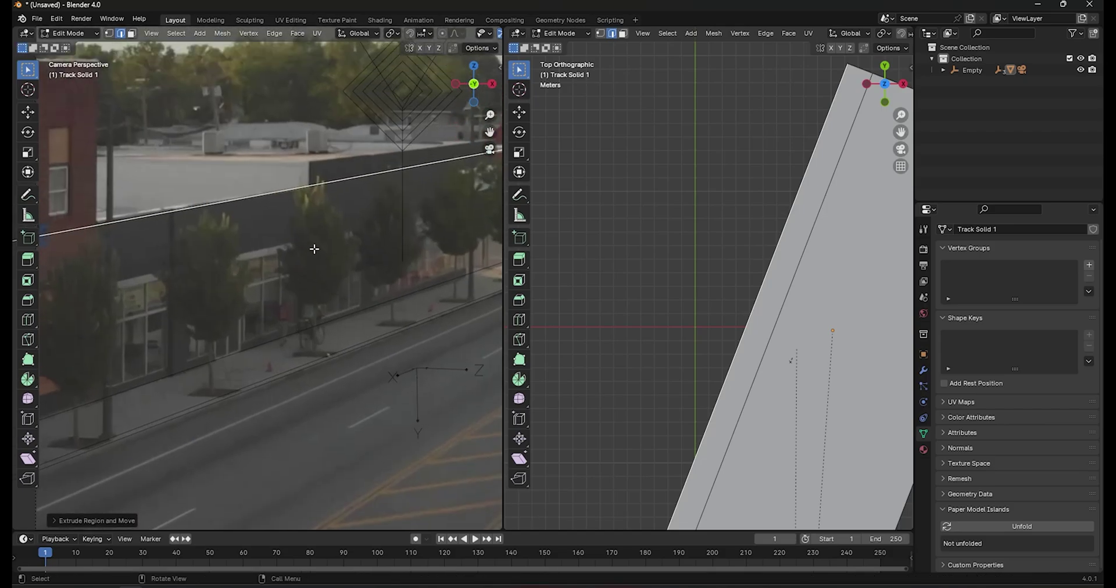
key("g")
key("z")
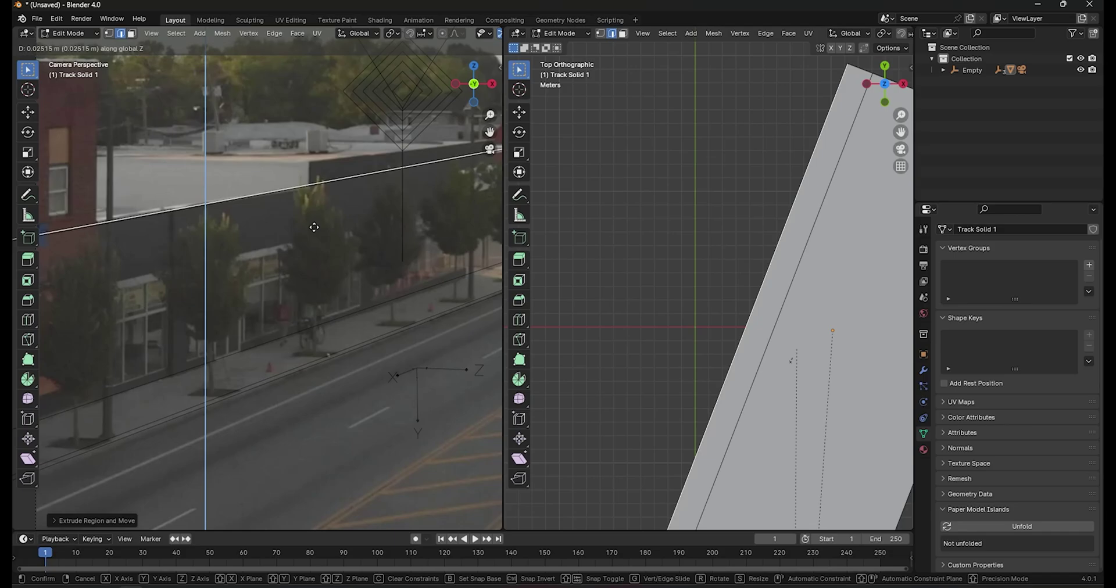
left_click(302, 490)
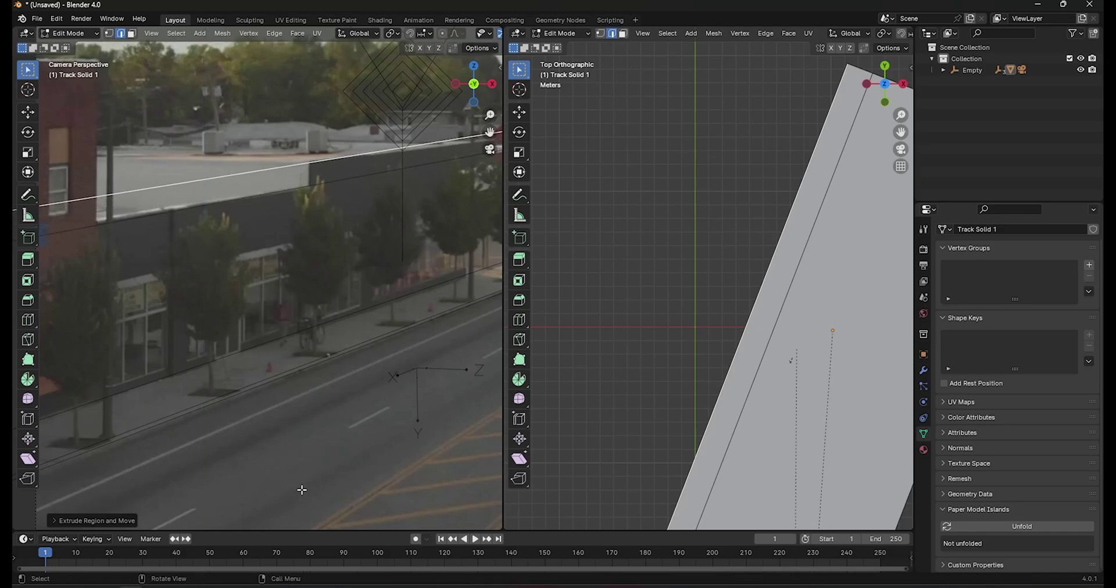
scroll(831, 360, "down", 4)
middle_click_drag(831, 360, 744, 316)
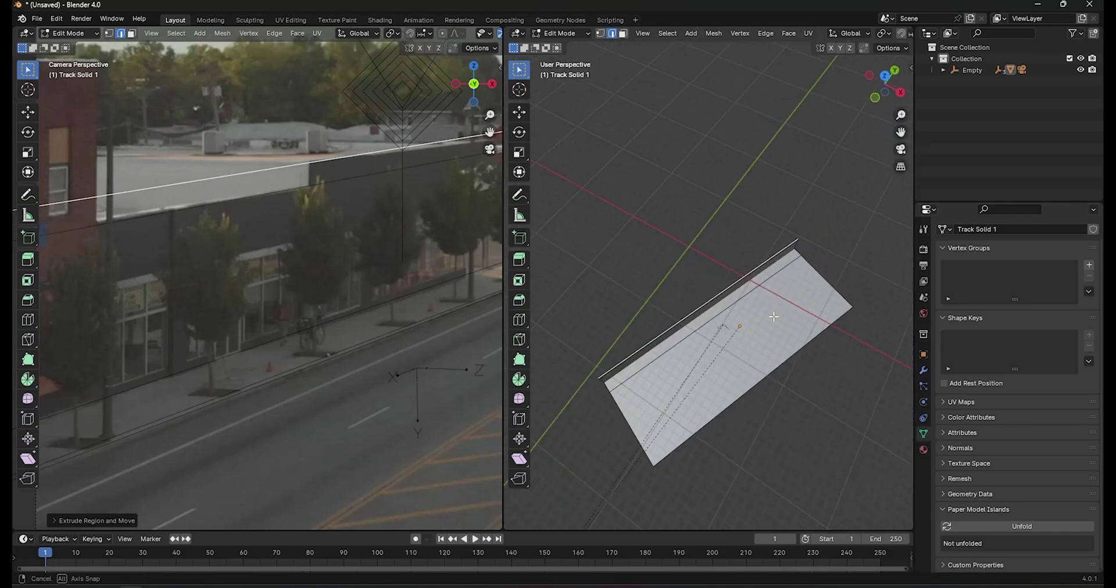
scroll(744, 317, "up", 3)
key("Tab")
scroll(333, 236, "down", 2)
Select the tracking Empty and switch to wireframe shading, viewing from front and side
scroll(407, 241, "down", 2)
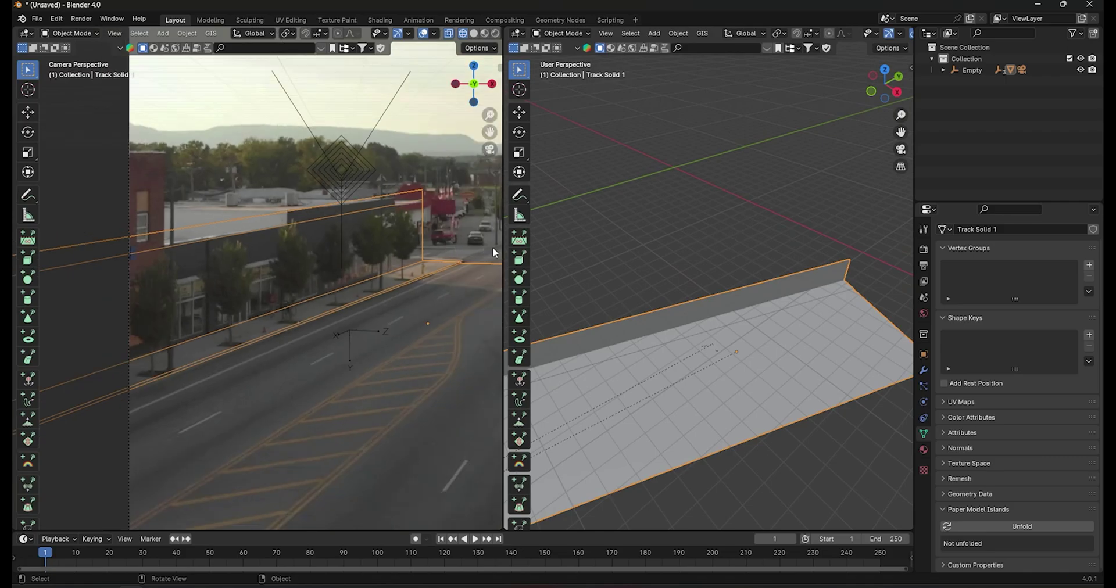
left_click_drag(493, 246, 540, 259)
scroll(668, 317, "down", 3)
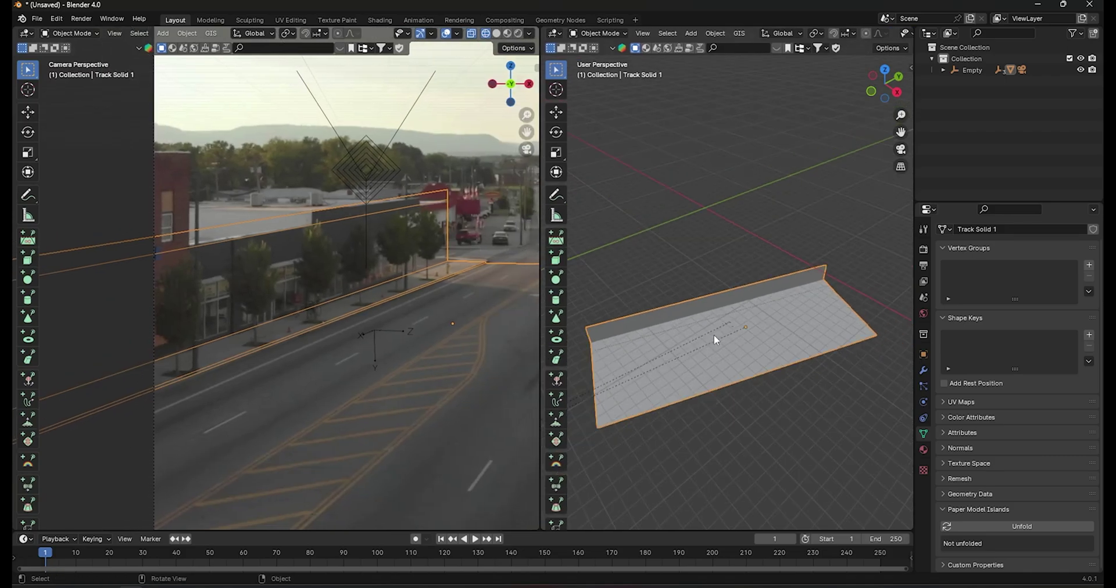
scroll(726, 348, "down", 2)
scroll(720, 368, "up", 2)
scroll(716, 365, "up", 2)
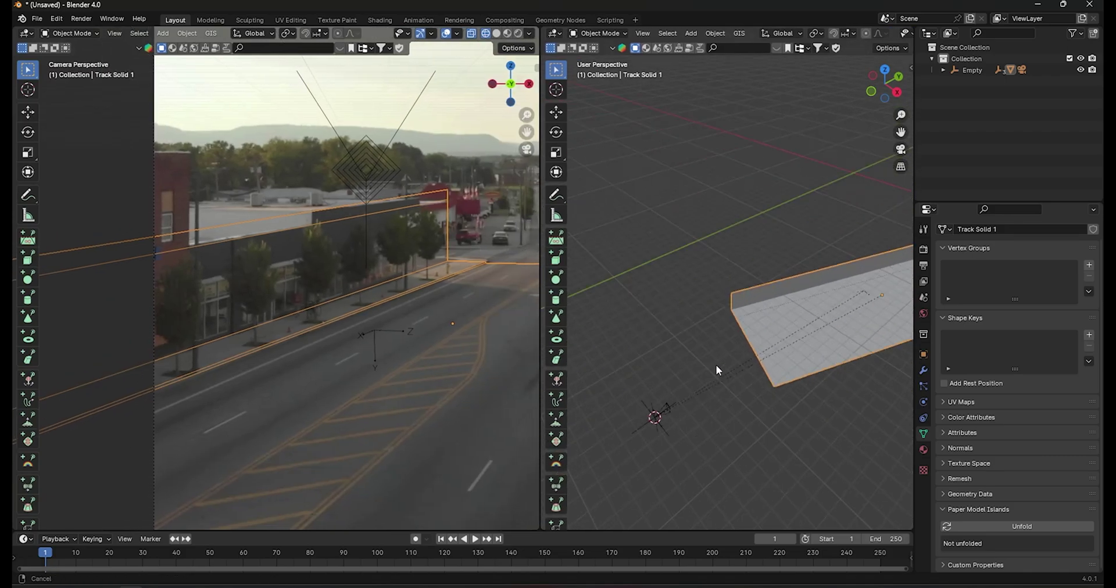
scroll(637, 339, "up", 1)
left_click(613, 334)
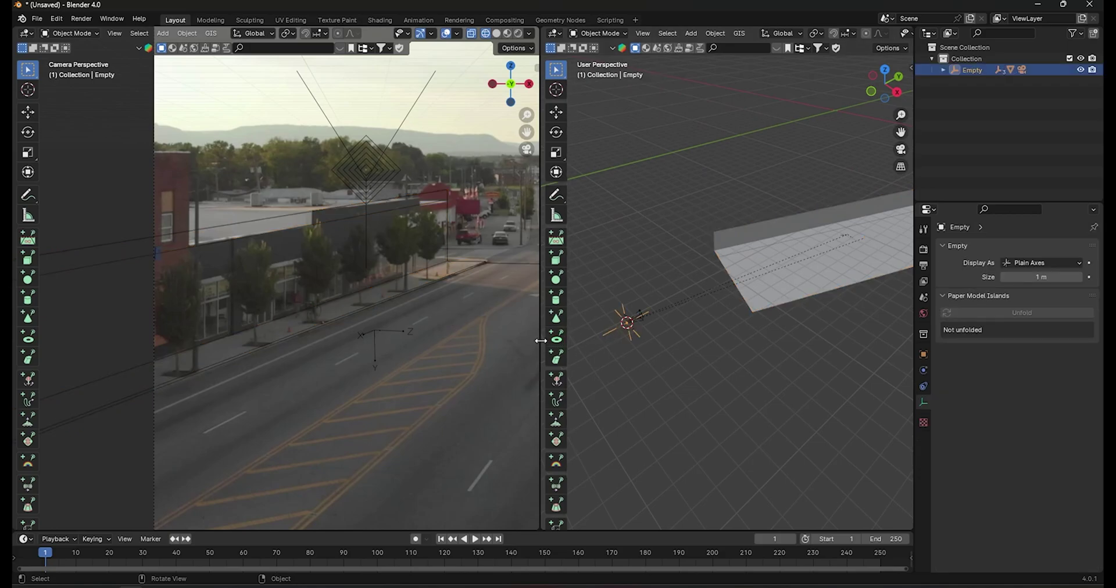
left_click_drag(542, 326, 431, 326)
key("shift+z")
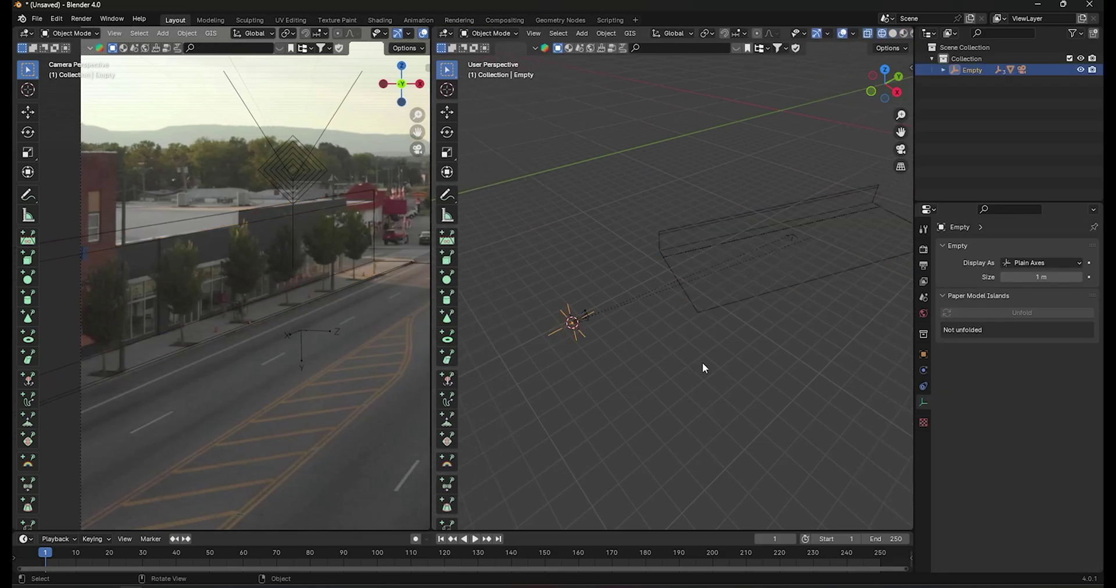
key("KP_1")
key("KP_3")
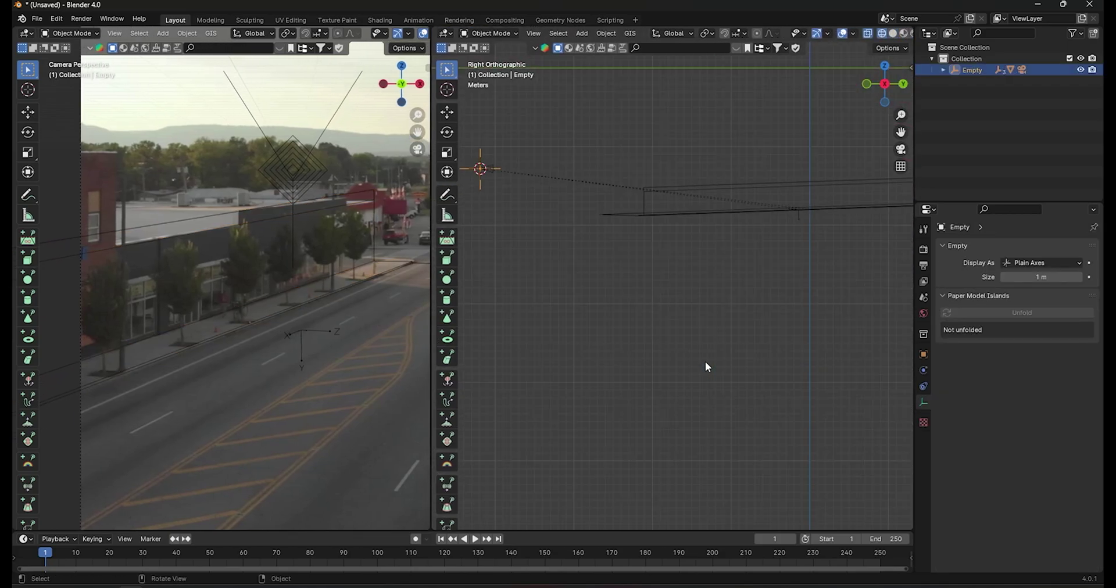
scroll(726, 349, "down", 2)
scroll(720, 340, "up", 1)
scroll(764, 308, "up", 1)
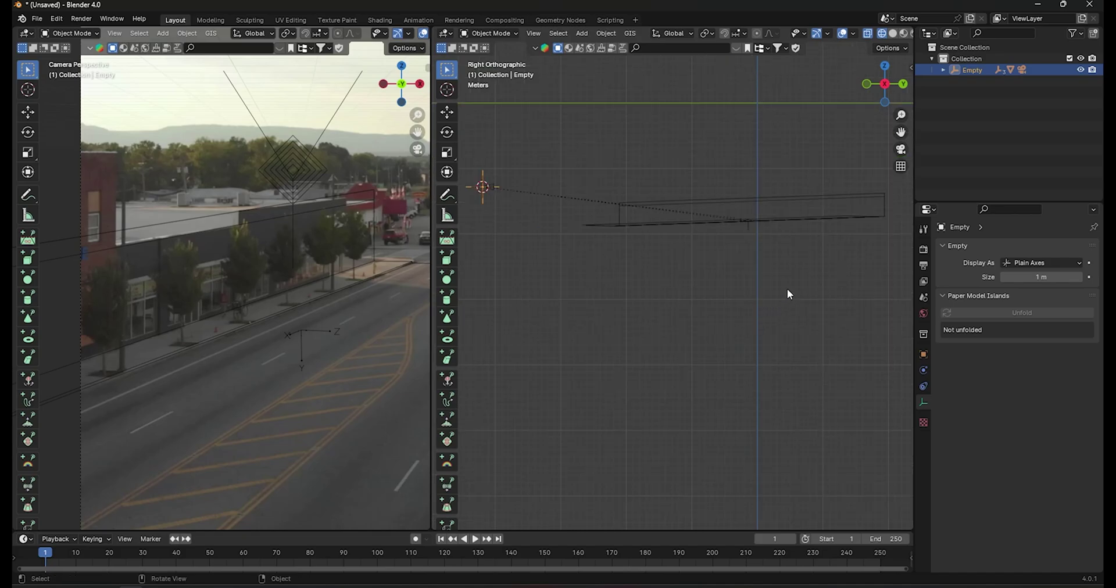
Rotate the Empty in side view to tilt the street plane level, abandoning a second rotation
key("r")
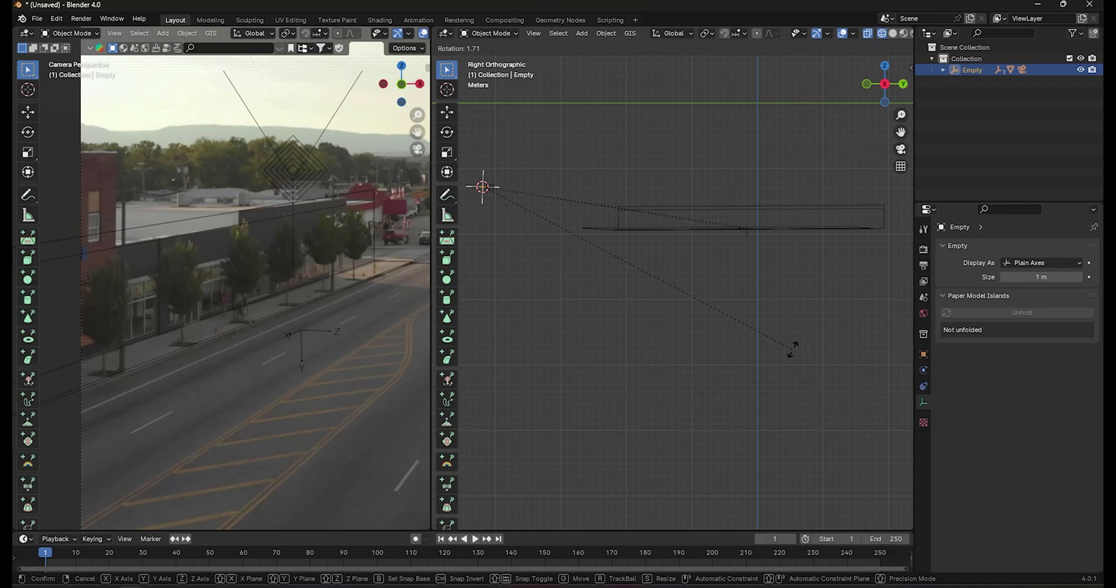
left_click(794, 389)
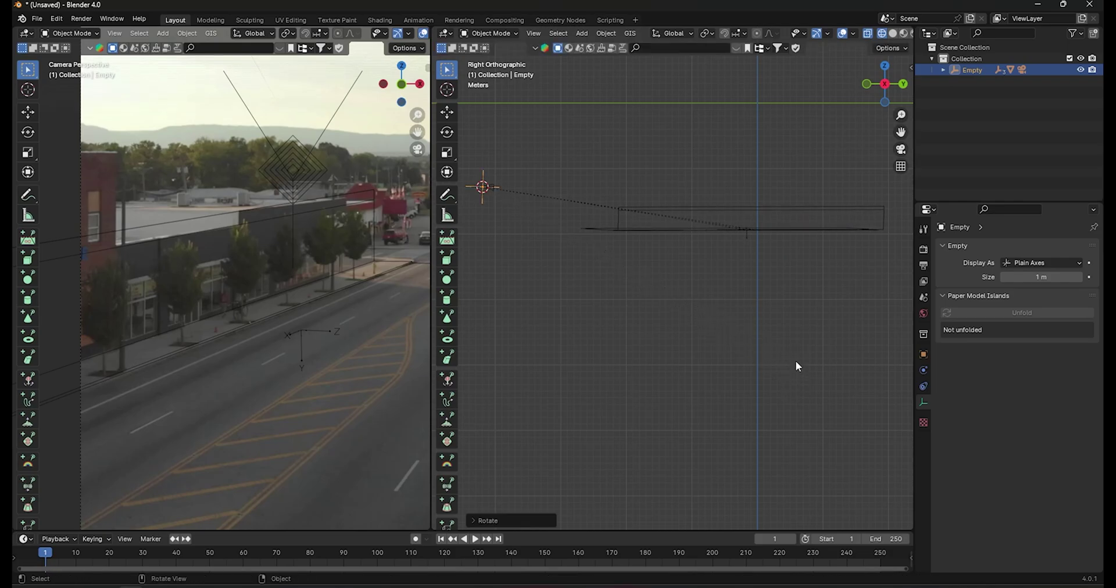
key("KP_1")
scroll(773, 333, "up", 1)
middle_click_drag(773, 333, 660, 368, "shift")
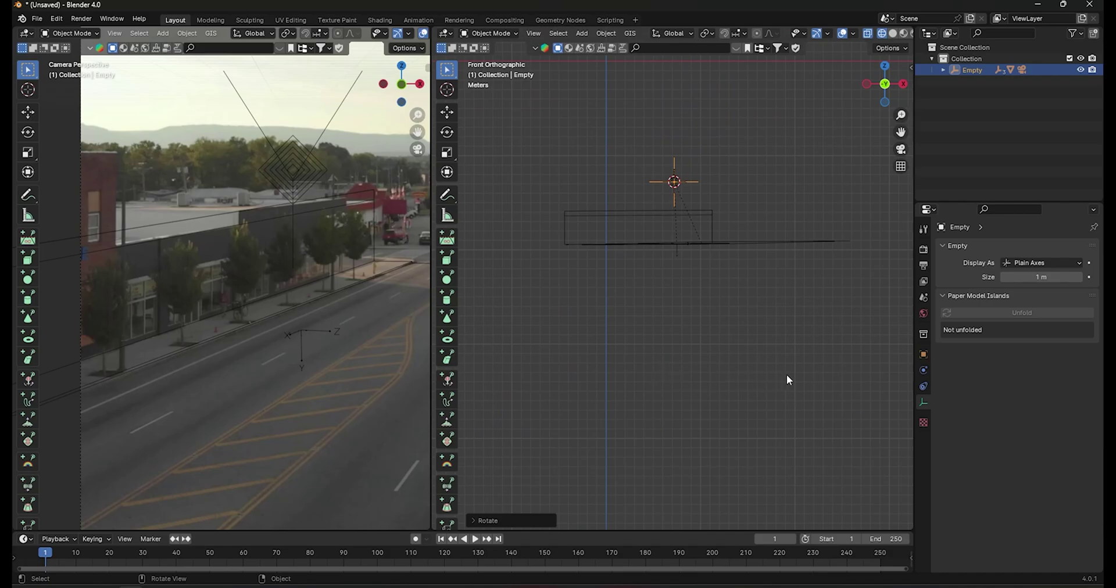
key("r")
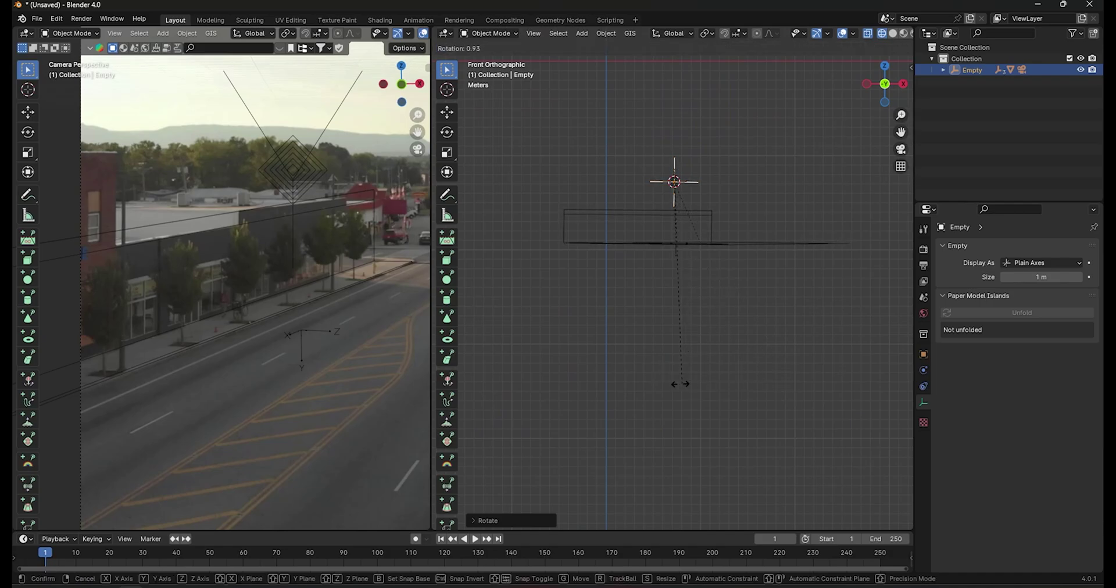
right_click(770, 431)
key("KP_3")
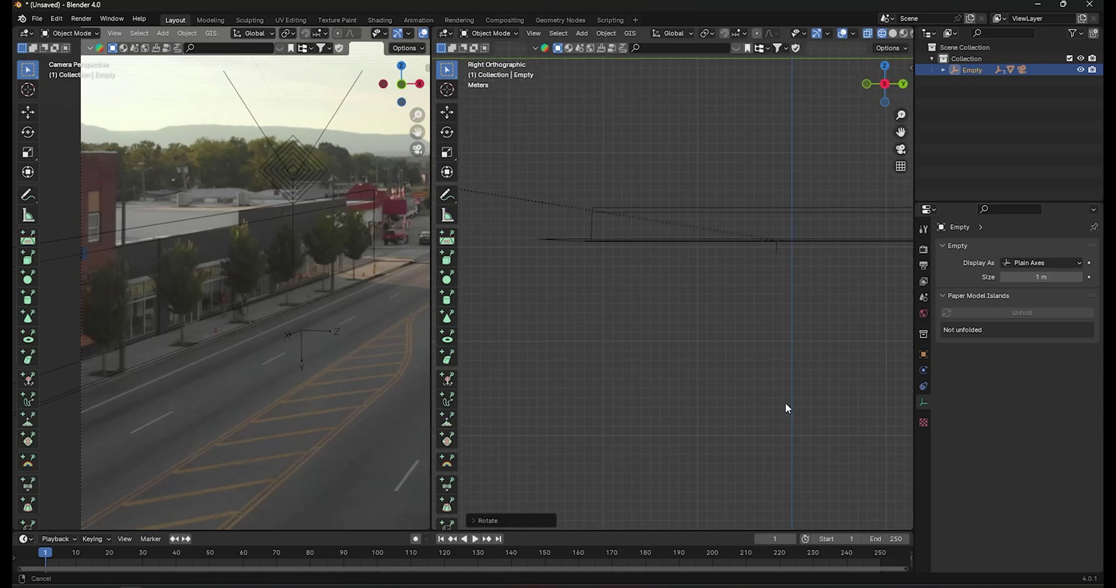
middle_click_drag(786, 409, 666, 395, "shift")
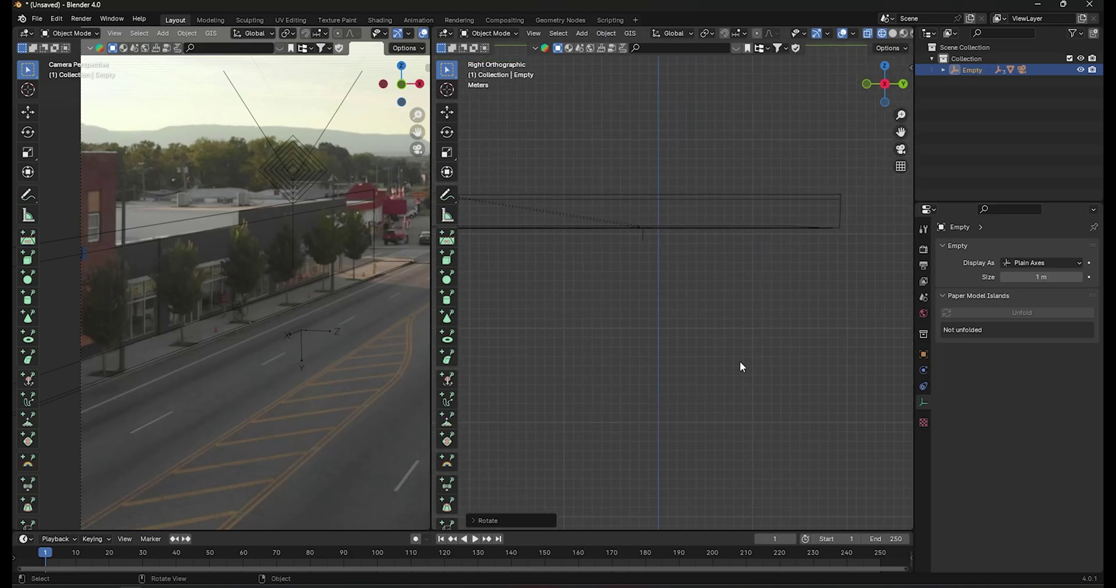
key("KP_7")
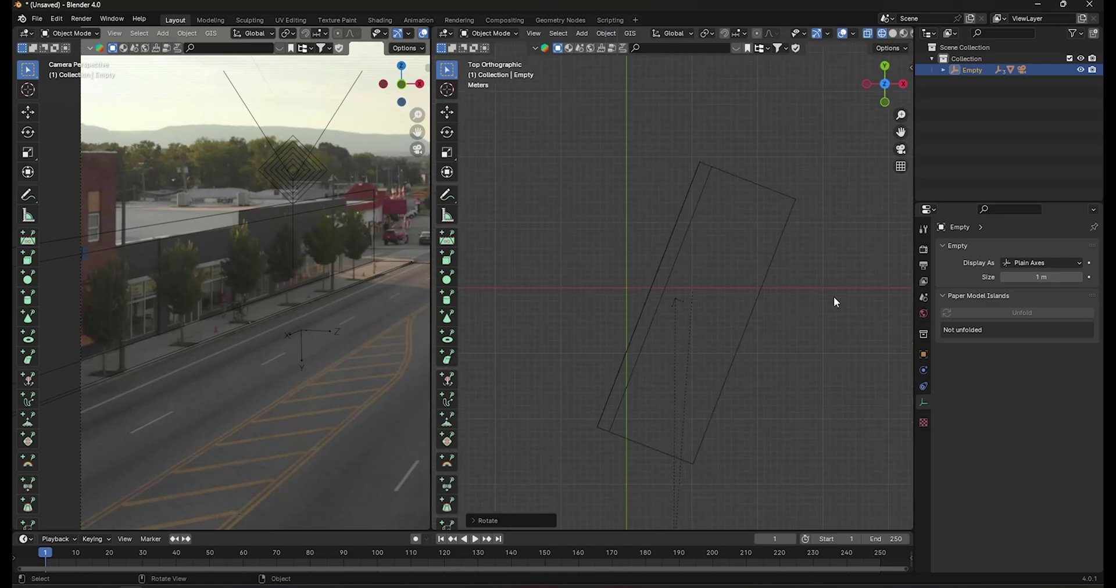
Rotate the Empty in top view to square the plane with the grid, then refine from front
key("r")
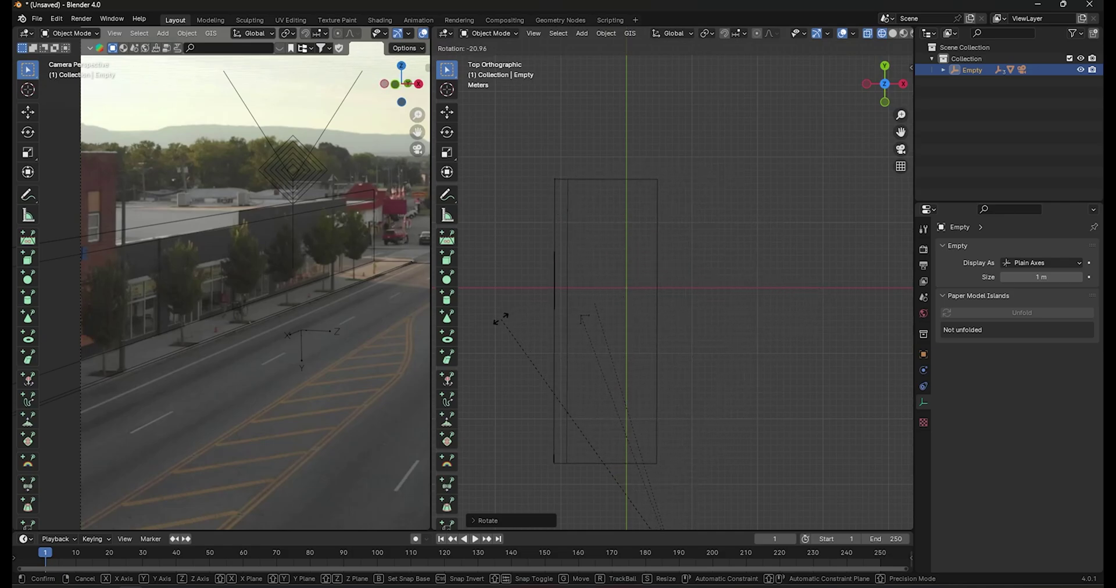
left_click(481, 328)
key("KP_1")
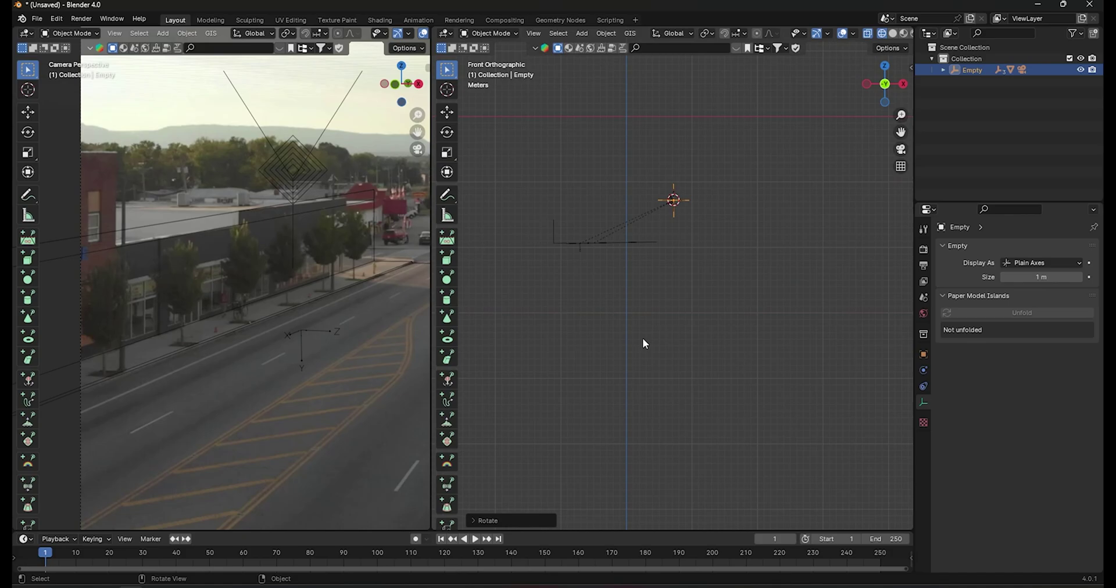
middle_click_drag(644, 336, 783, 340, "shift")
key("r")
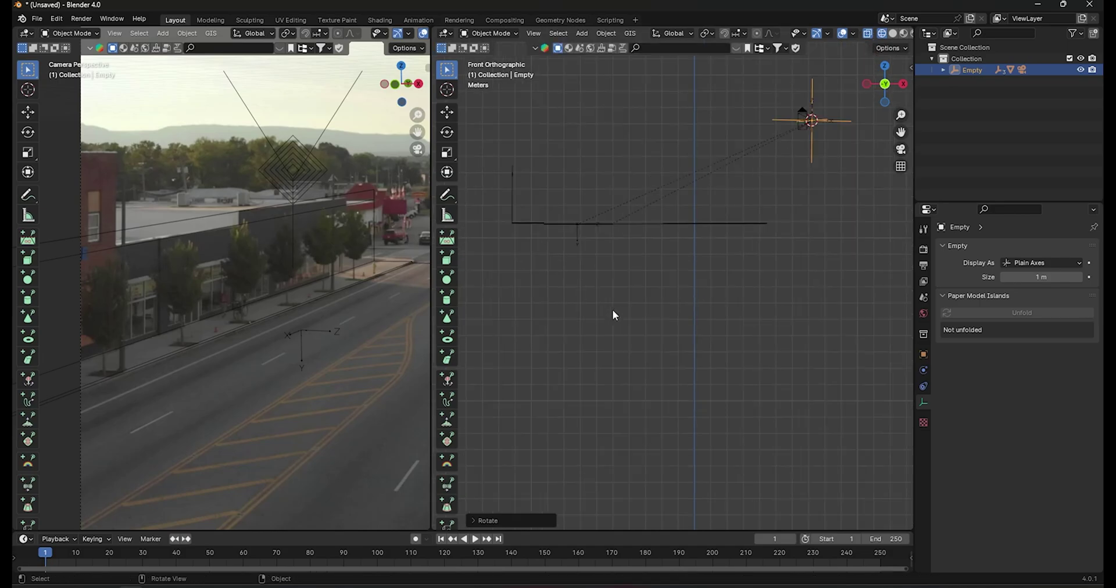
left_click(640, 315)
Check the alignment from side and top views and enlarge the camera view pane
key("KP_3")
mouse_move(640, 315)
middle_mouse_down("shift")
mouse_move(555, 322)
mouse_move(691, 315)
middle_mouse_up("shift")
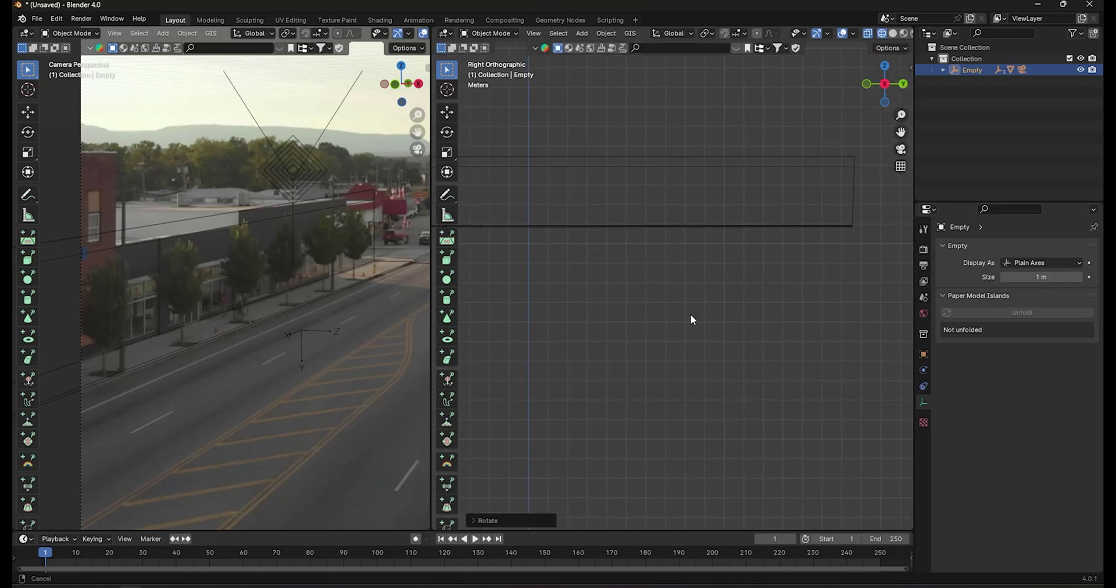
key("r")
right_click(803, 364)
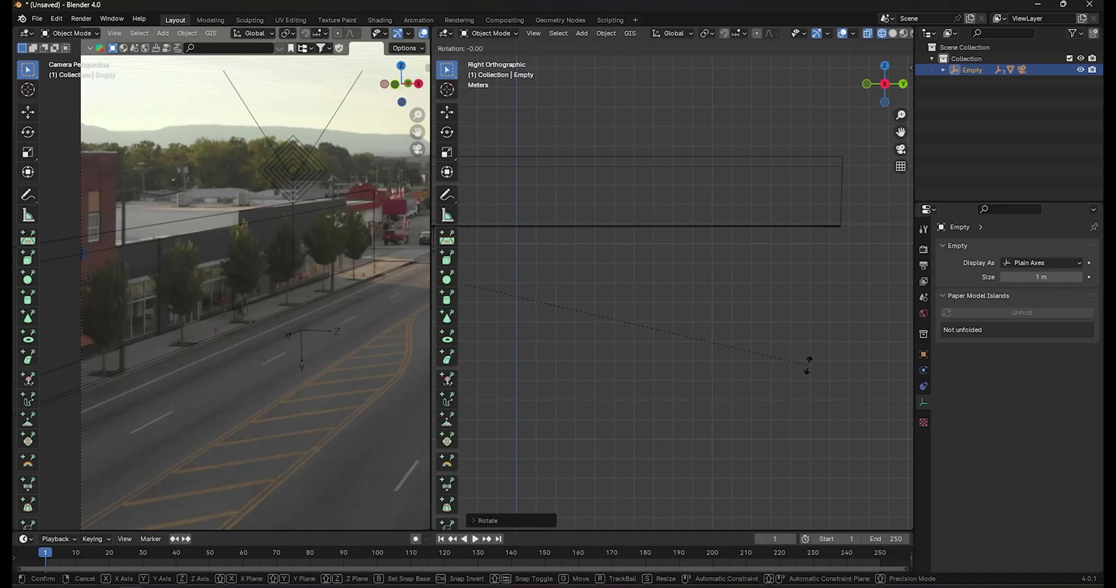
key("KP_7")
scroll(731, 339, "up", 3)
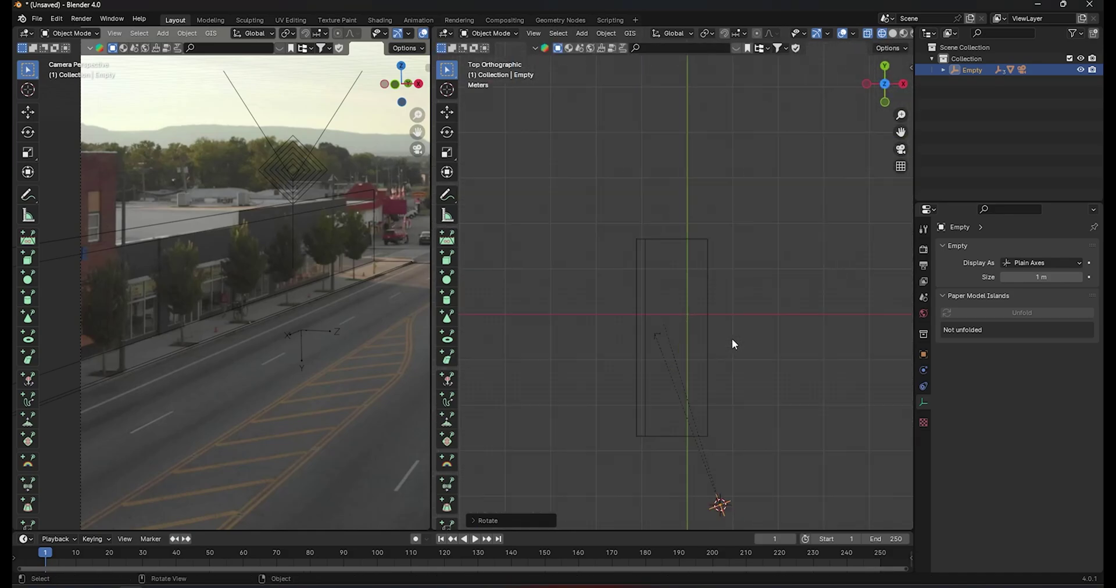
middle_click_drag(724, 333, 744, 302, "shift")
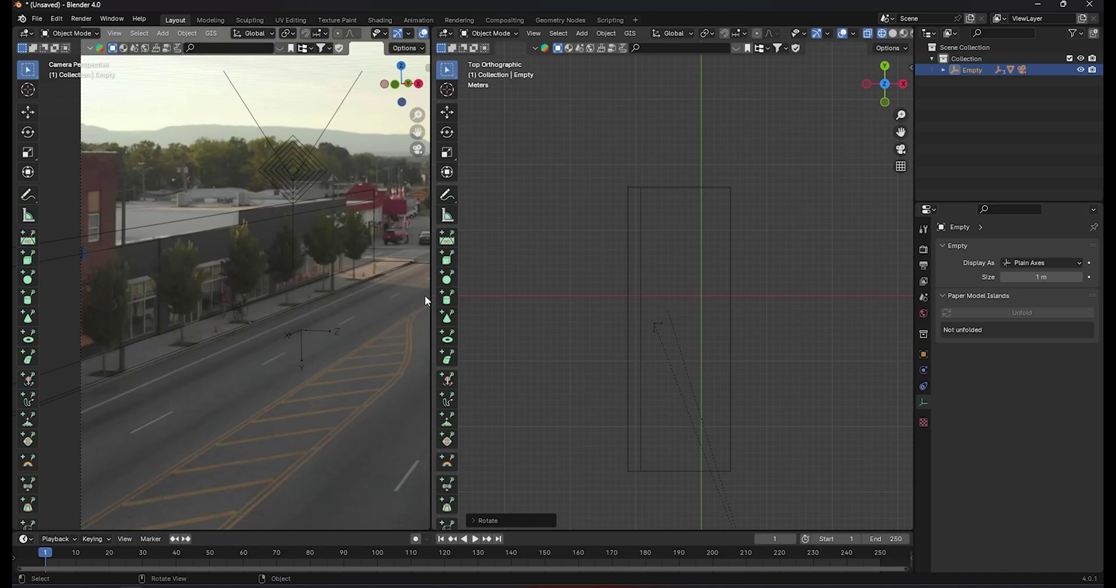
left_click_drag(430, 277, 580, 279)
scroll(383, 328, "up", 2)
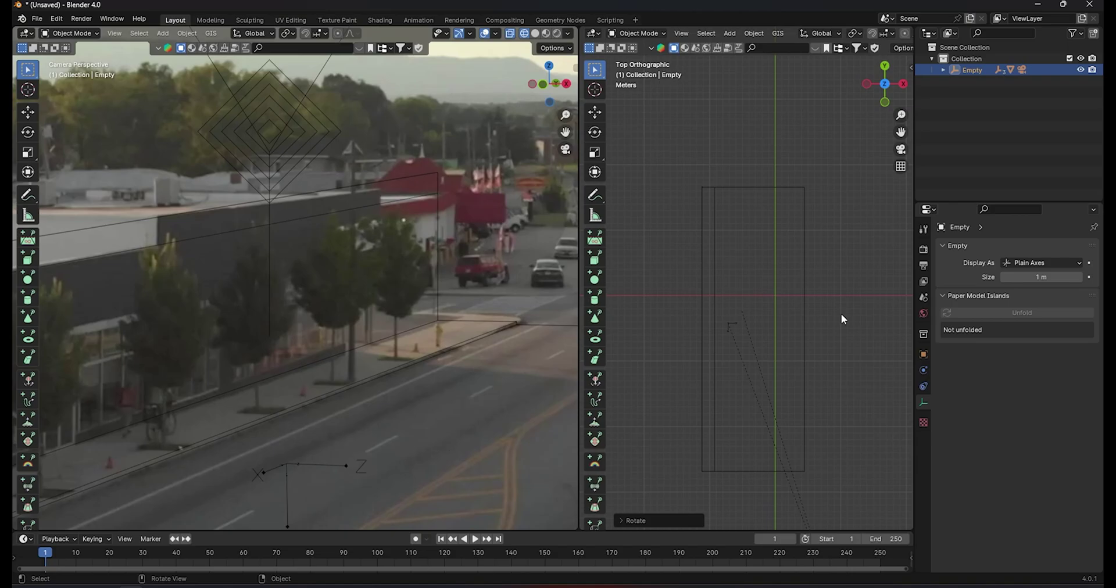
middle_click_drag(761, 305, 783, 262)
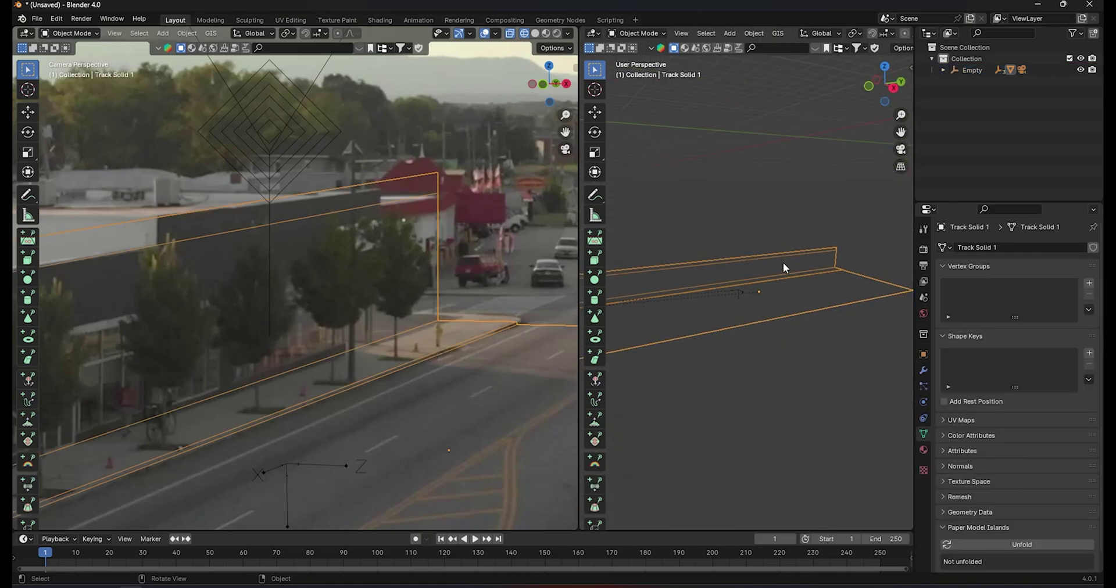
Add loop cuts across the Track Solid 1 wall in Edit Mode
key("Tab")
left_click(753, 258)
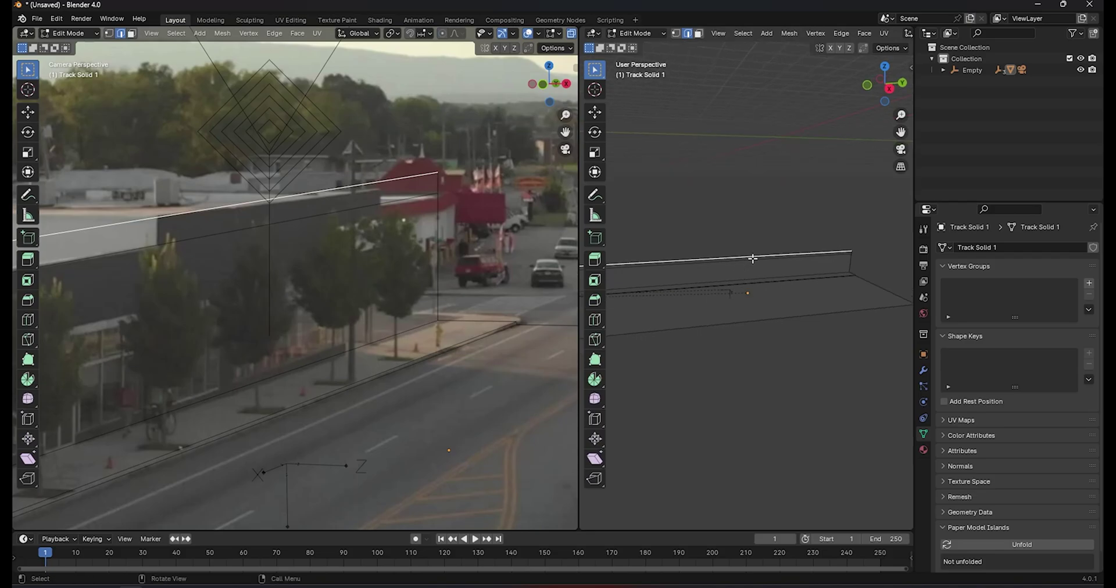
key("ctrl+r")
left_click(752, 260)
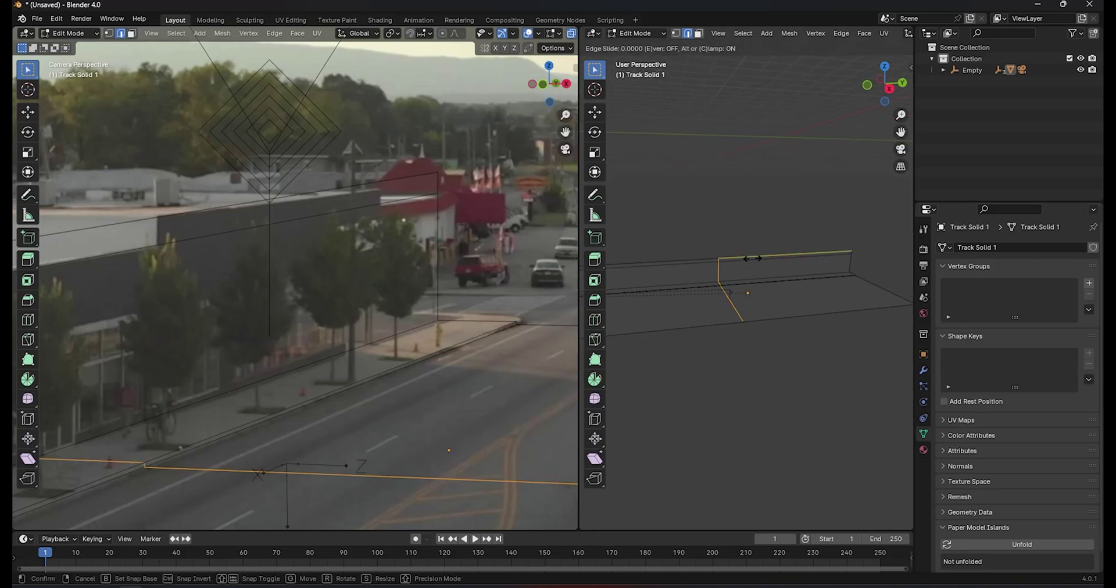
left_click(723, 260)
scroll(514, 318, "down", 1)
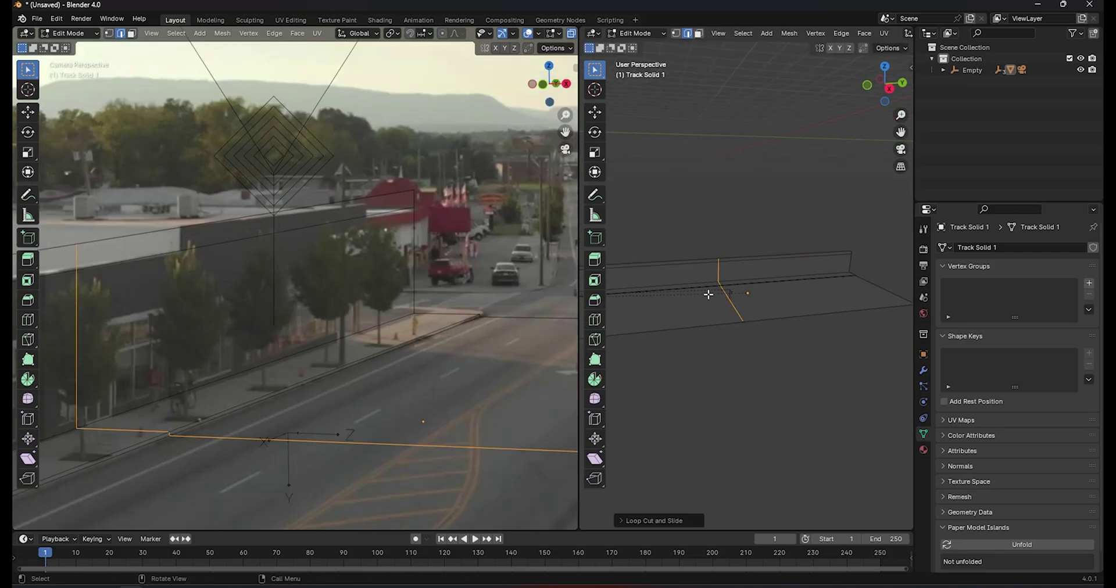
left_click(708, 295)
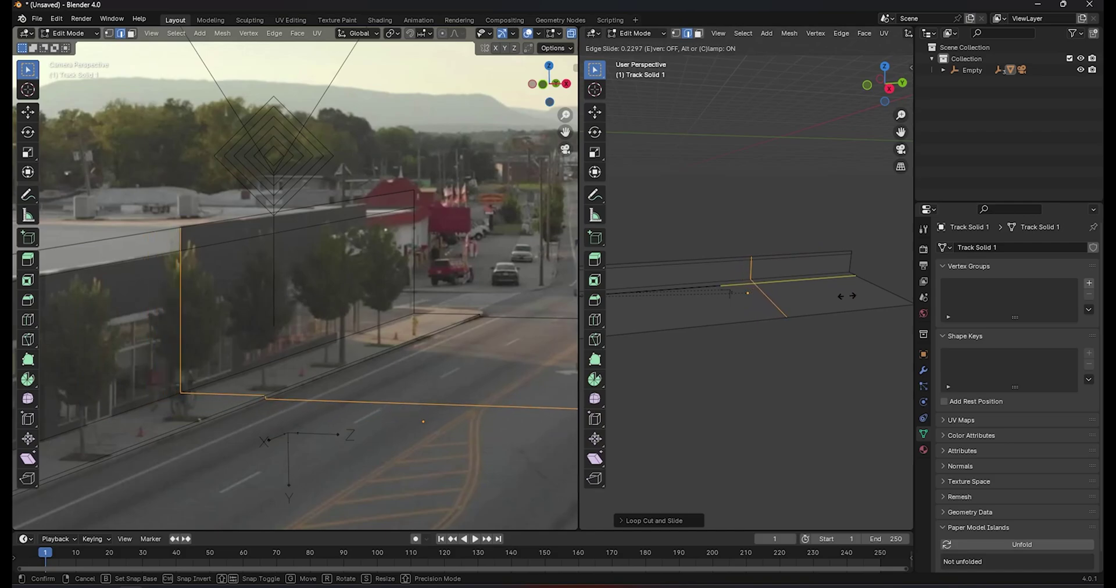
left_click(847, 298)
Add another loop and slide it along the wall to line up with the building corner
mouse_move(847, 298)
middle_mouse_down()
mouse_move(781, 276)
mouse_move(733, 349)
middle_mouse_up()
key("g")
key("g")
right_click(781, 276)
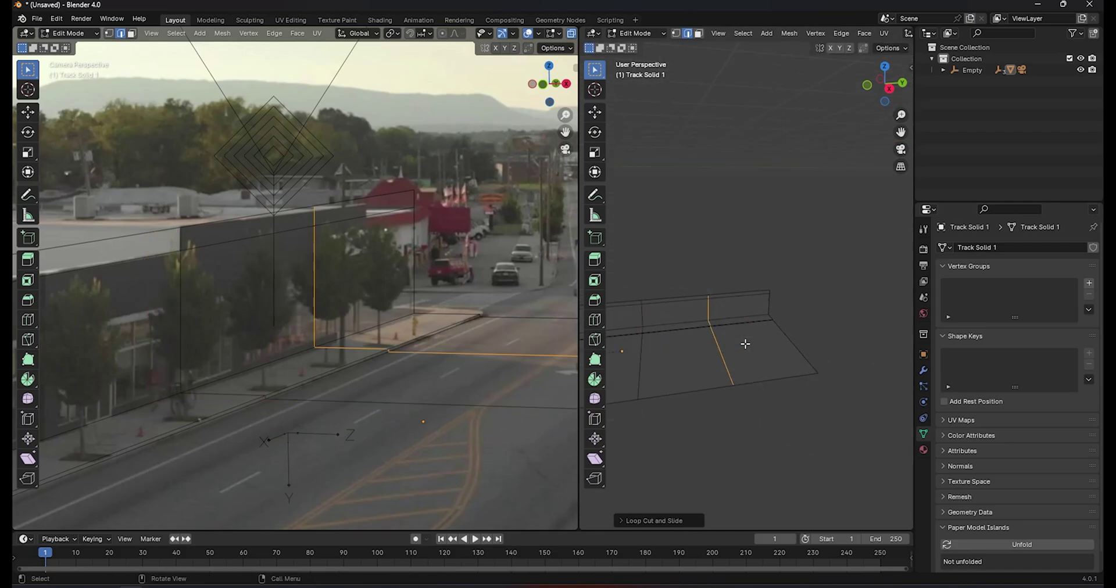
key("g")
key("g")
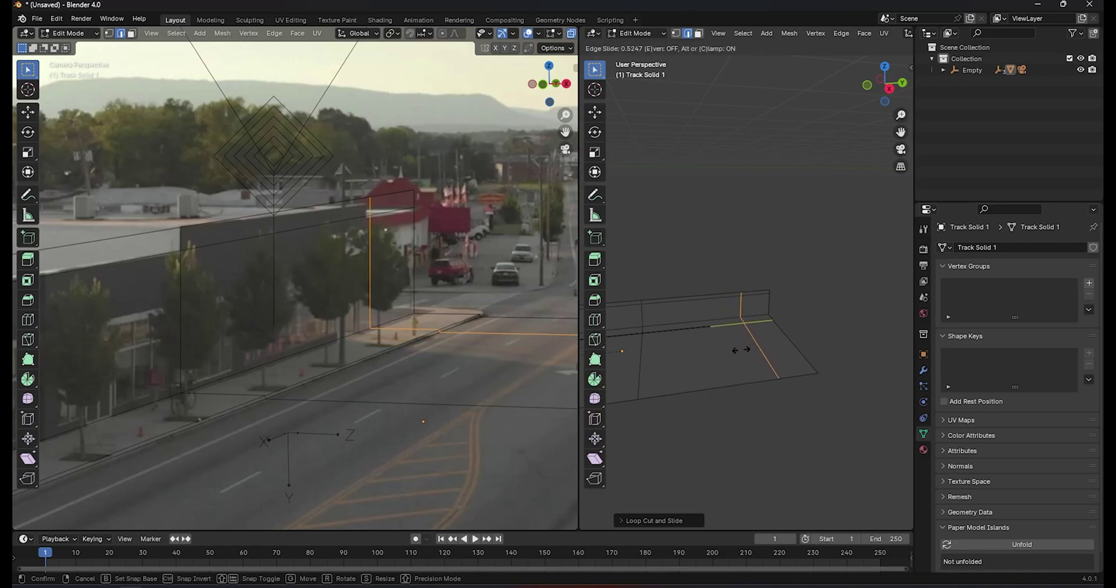
left_click(723, 351)
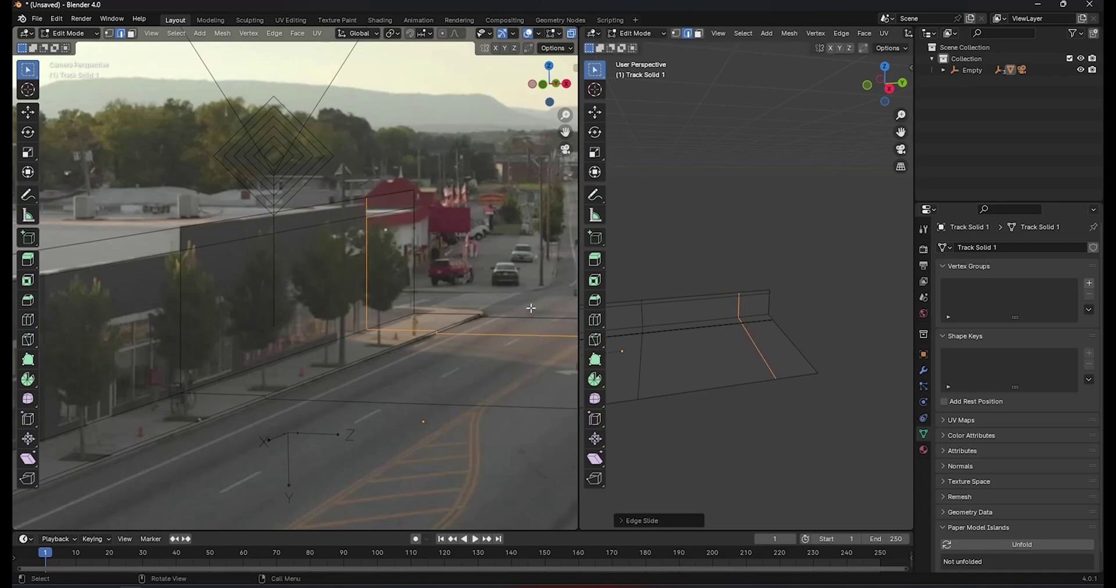
scroll(701, 349, "up", 2)
scroll(751, 318, "up", 2)
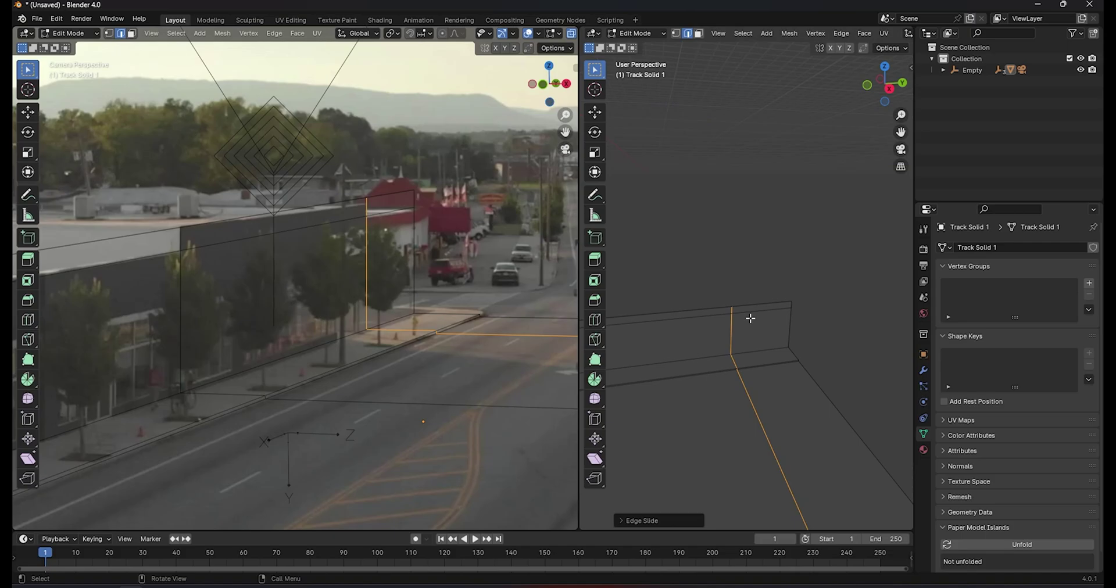
Delete the wall's two thin top strip faces
key("3")
left_click(770, 306)
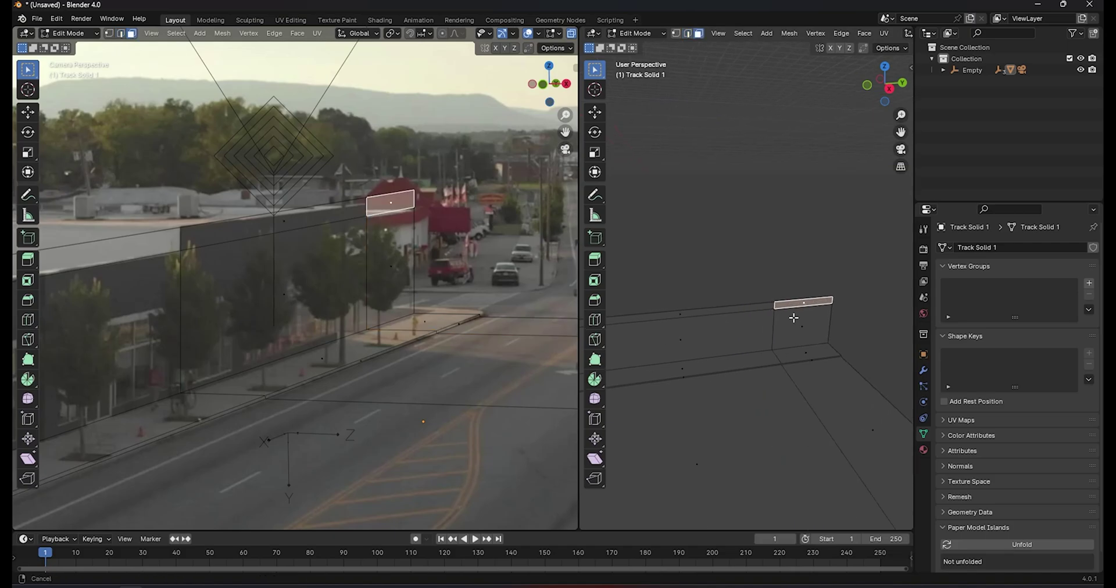
middle_click_drag(792, 317, 881, 306, "shift")
middle_click_drag(653, 324, 678, 316, "shift")
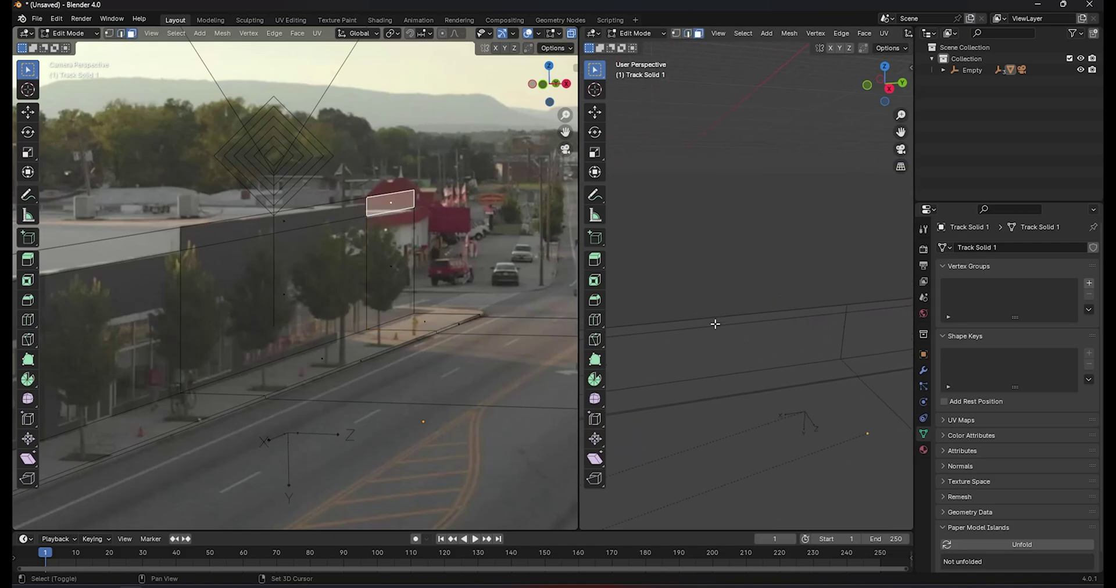
left_click(671, 305)
key("x")
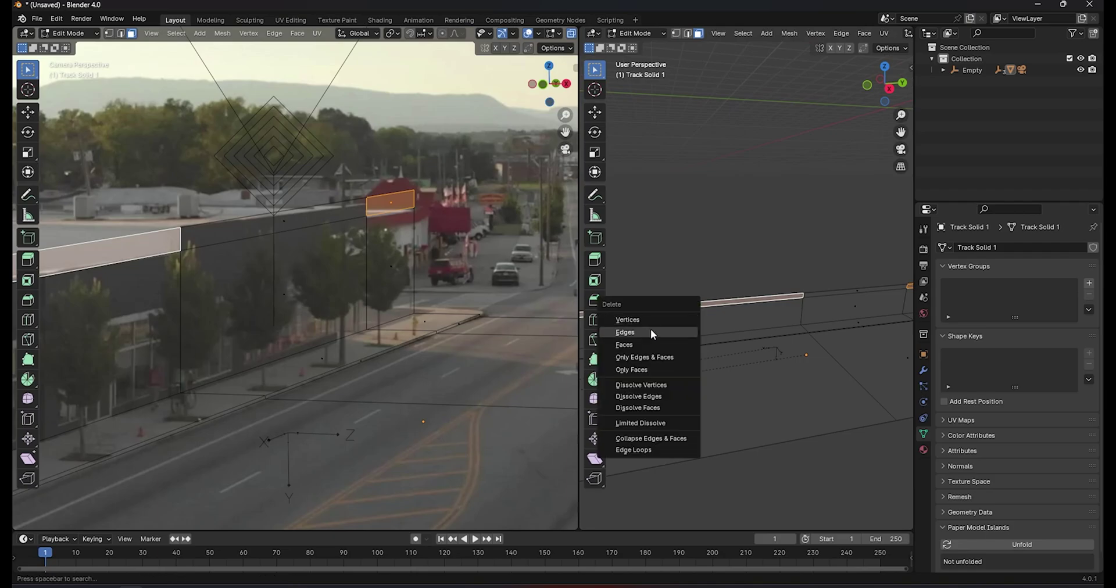
left_click(636, 343)
Extend the three top edges of the wall about 6.5 m along X into a roof
middle_click_drag(783, 314, 786, 309)
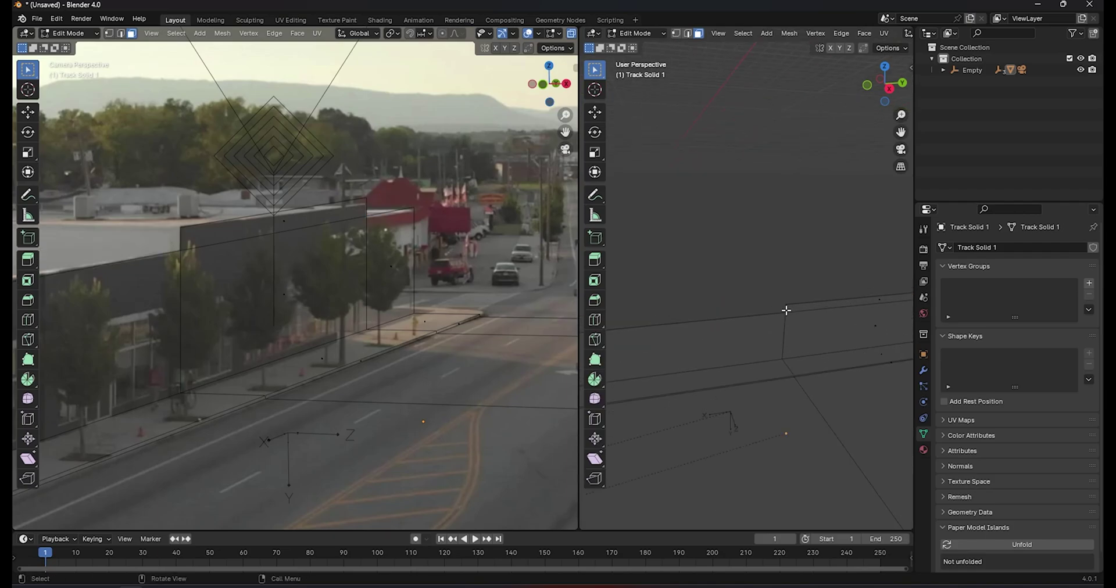
key("2")
left_click(791, 304, "alt")
left_click(787, 312, "shift")
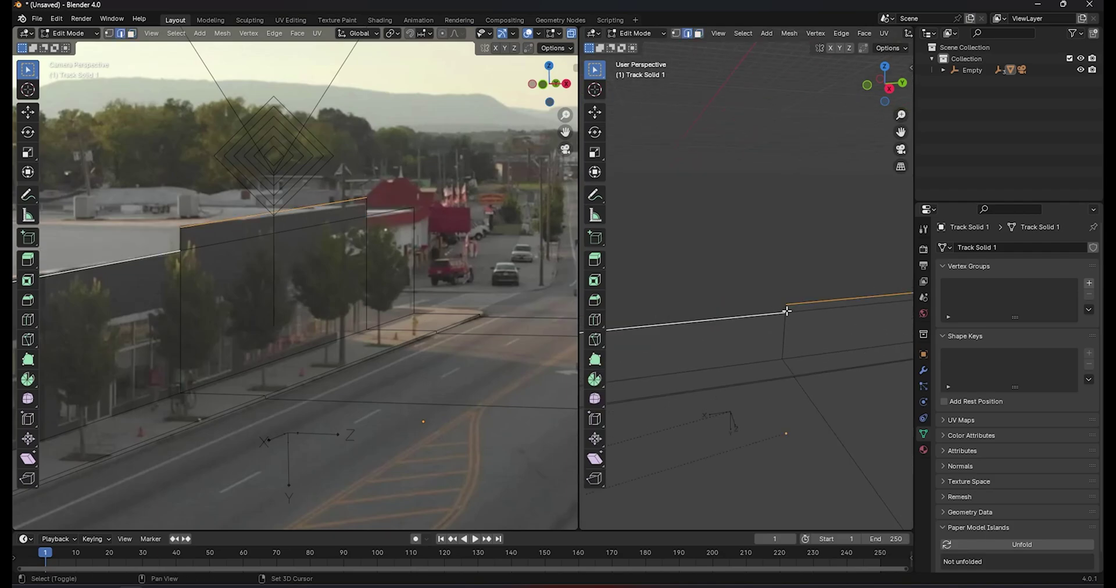
middle_click_drag(808, 312, 769, 304)
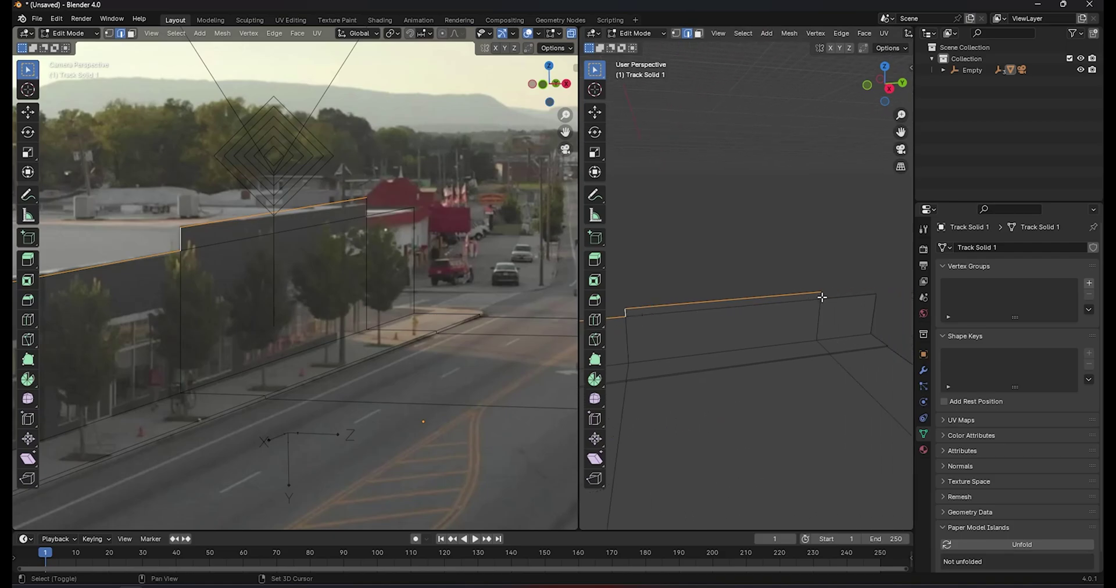
left_click(823, 295, "shift")
key("KP_7")
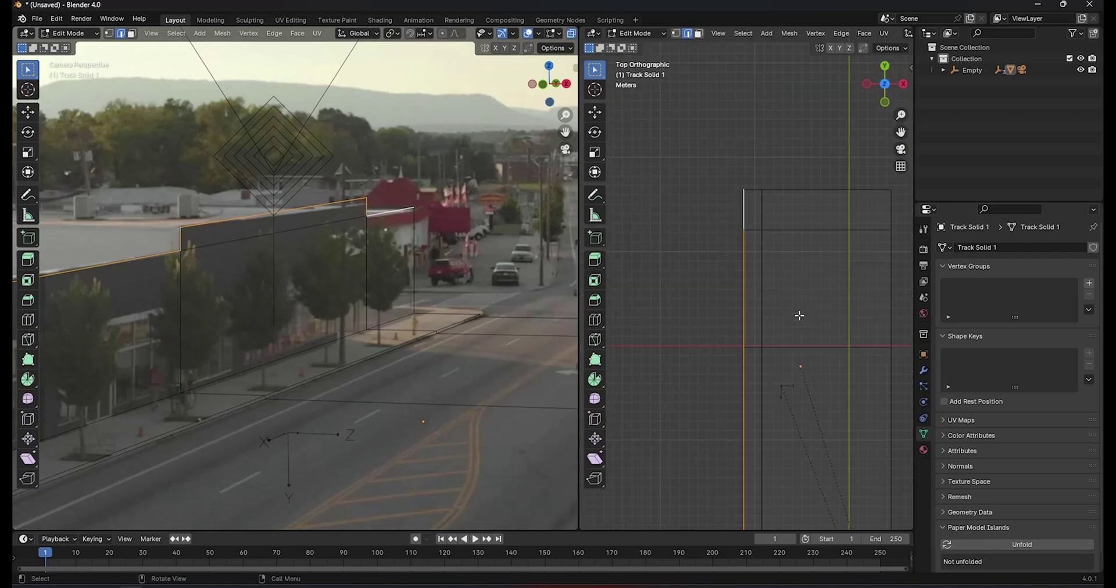
key("g")
key("y")
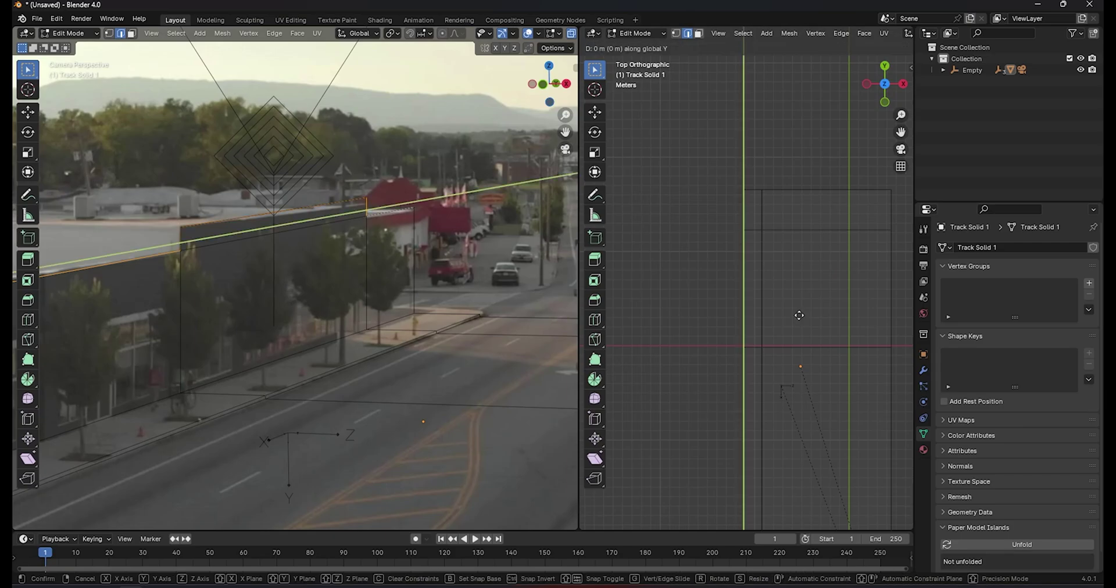
key("x")
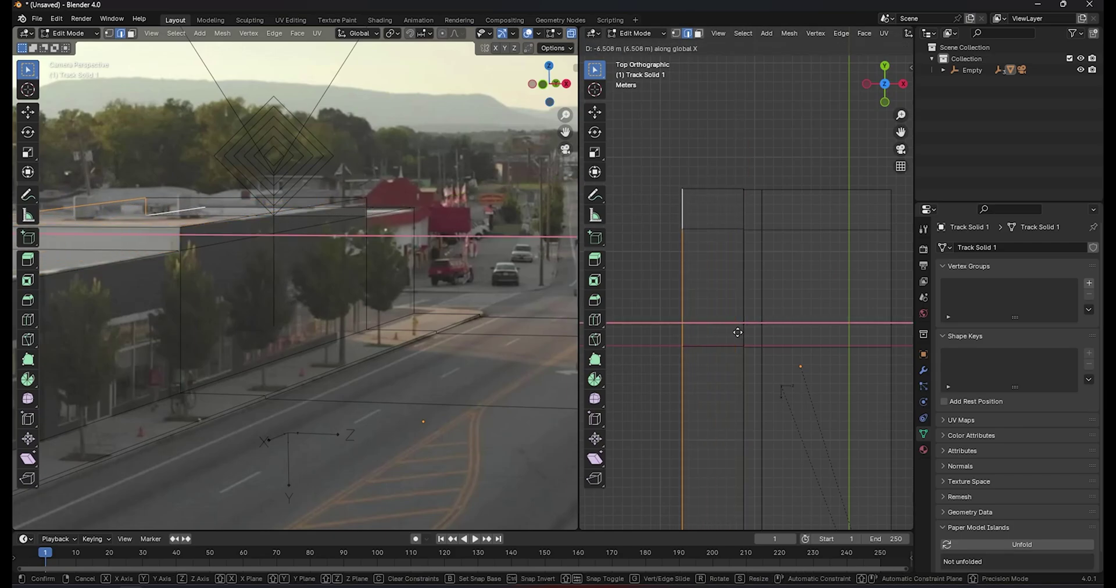
left_click(736, 331)
Move the roof corner vertices near the red building vertically along Z
scroll(391, 297, "up", 3)
scroll(415, 268, "up", 3)
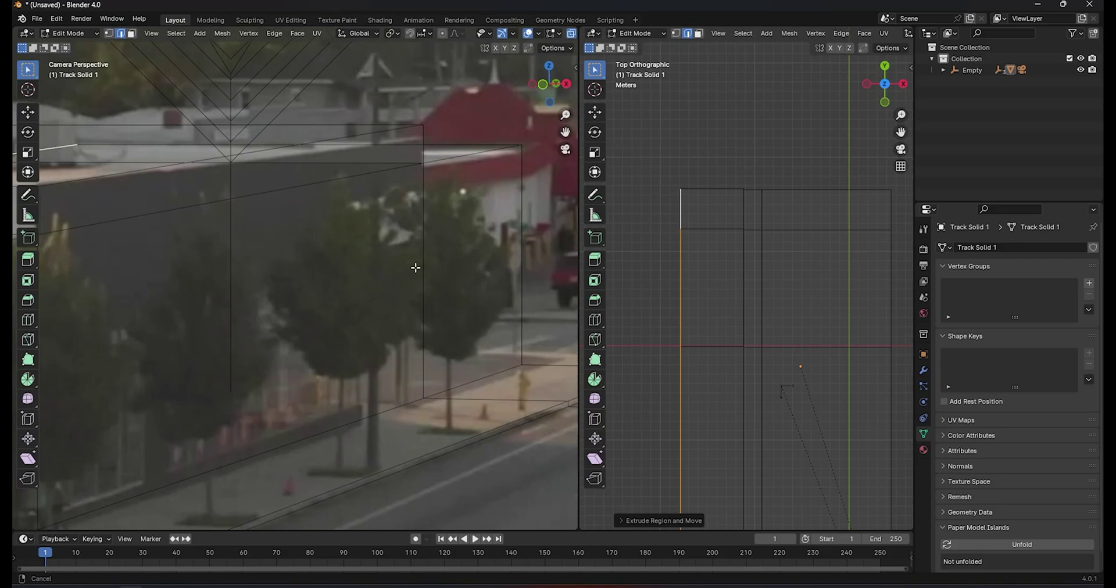
scroll(415, 268, "down", 2)
scroll(389, 340, "up", 2)
key("1")
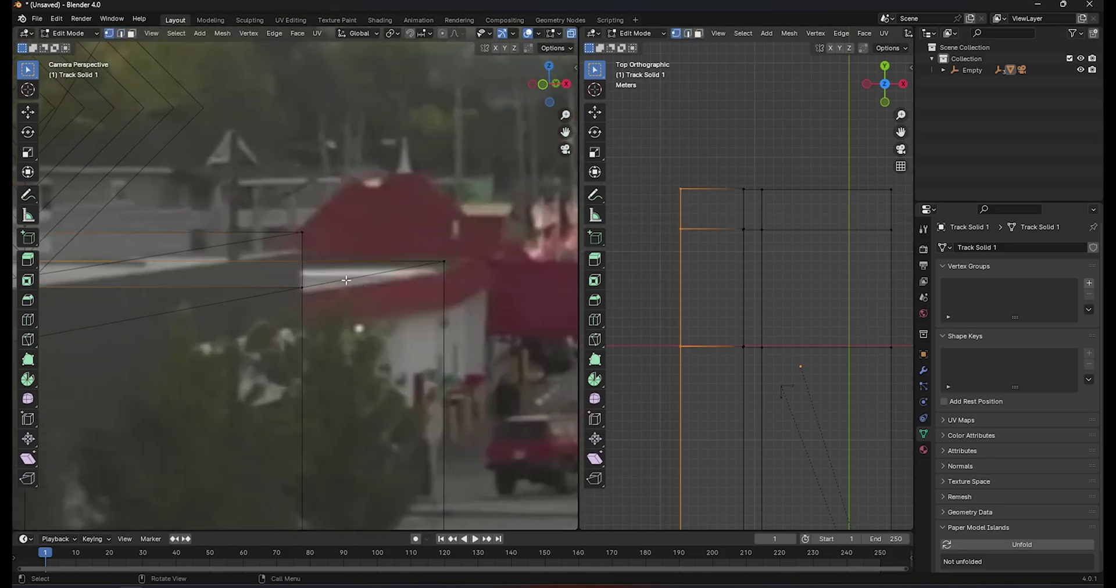
left_click_drag(472, 303, 276, 214)
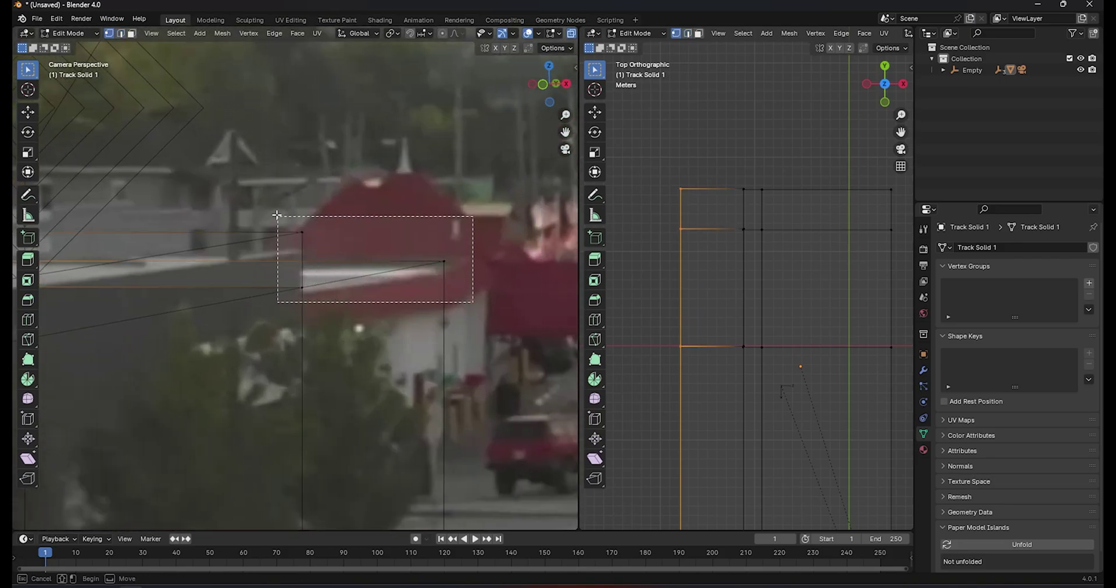
key("g")
key("z")
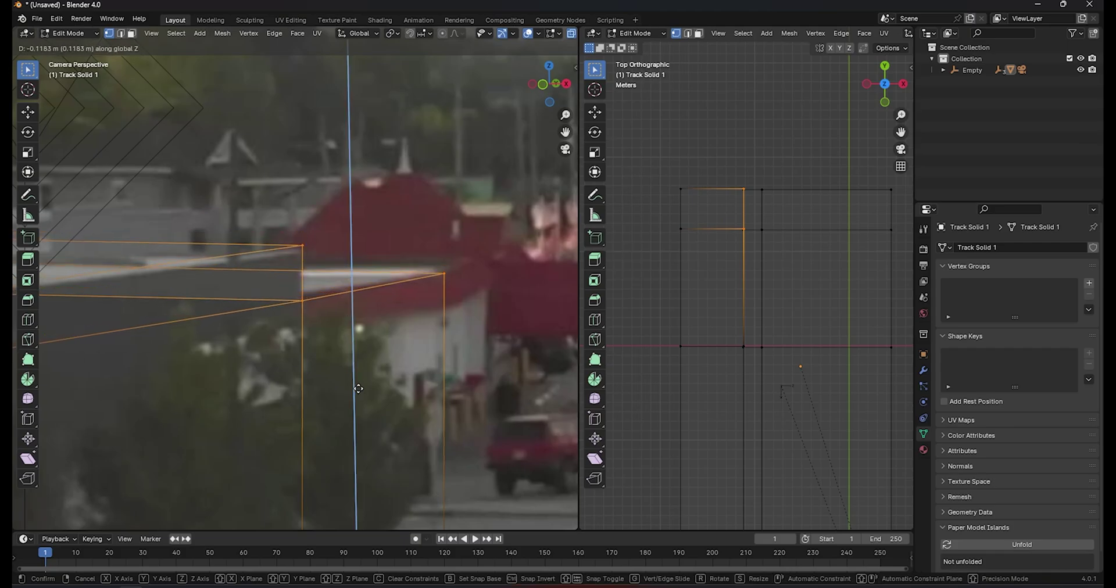
left_click(366, 421)
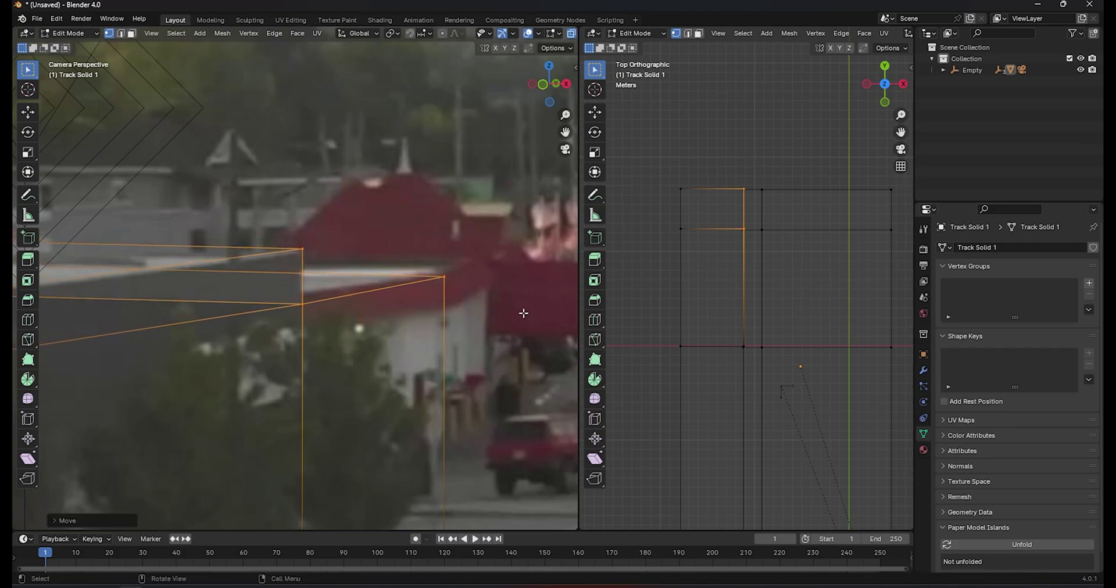
Move the remaining roof vertices along Z, excluding the top-left corner vertex
left_click_drag(524, 314, 273, 265)
key("g")
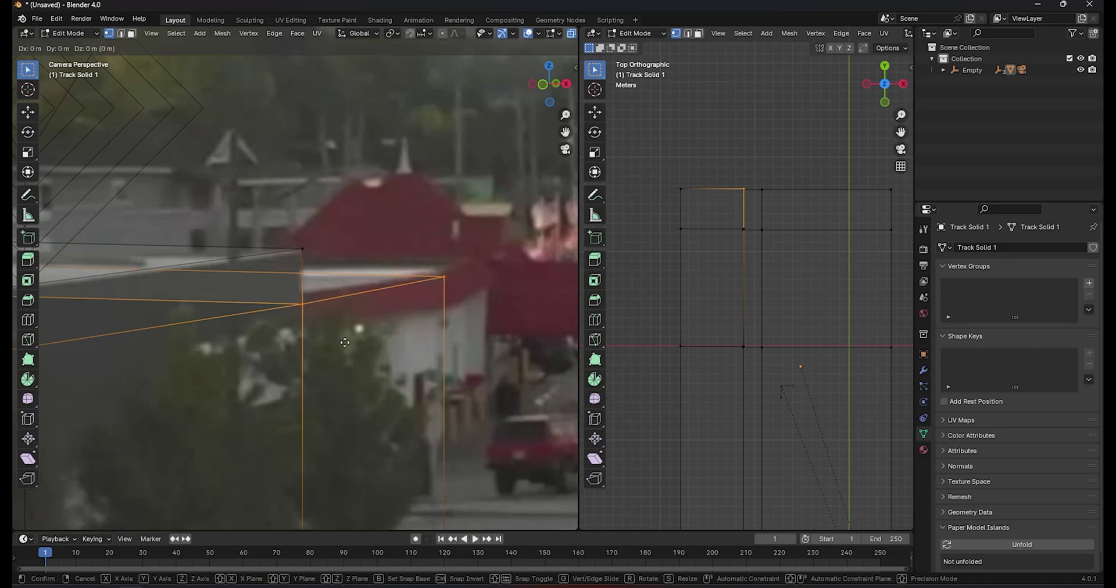
key("z")
left_click(335, 275)
Lower the rooftop rectangle's edge loop about 0.10 m along Z and leave Edit Mode
scroll(335, 275, "down", 5)
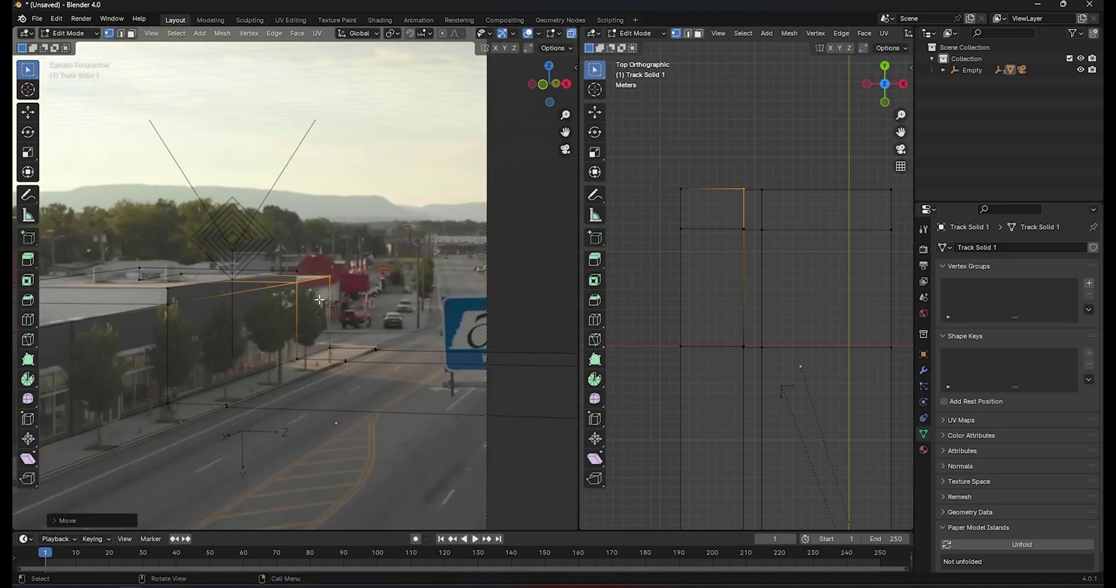
scroll(344, 330, "up", 1)
scroll(344, 331, "up", 2)
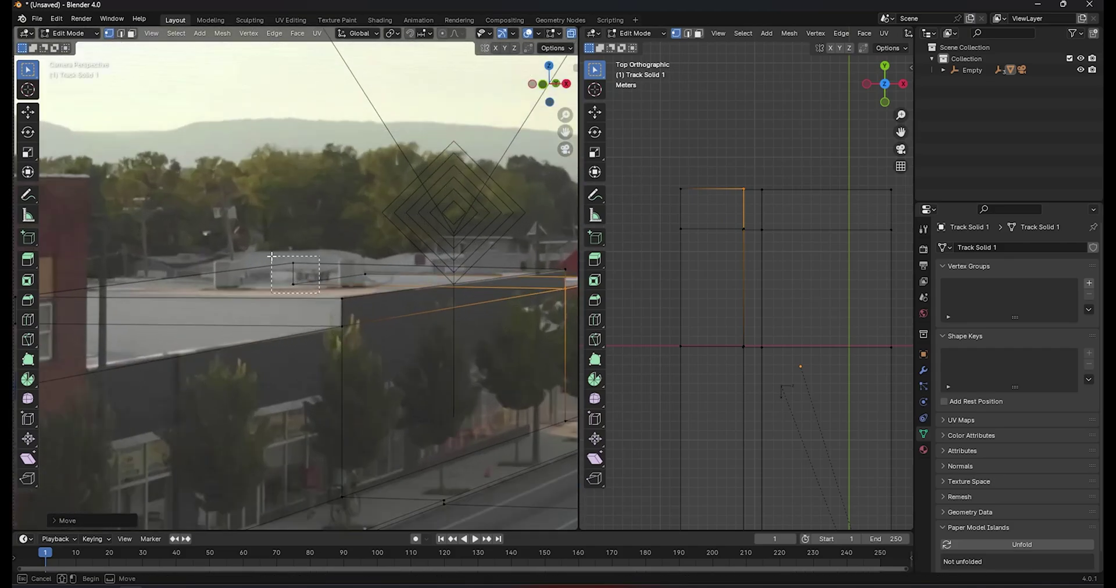
left_click(318, 292, "alt")
mouse_move(645, 306)
middle_mouse_down()
mouse_move(742, 317)
mouse_move(722, 262)
middle_mouse_up()
scroll(722, 263, "up", 2)
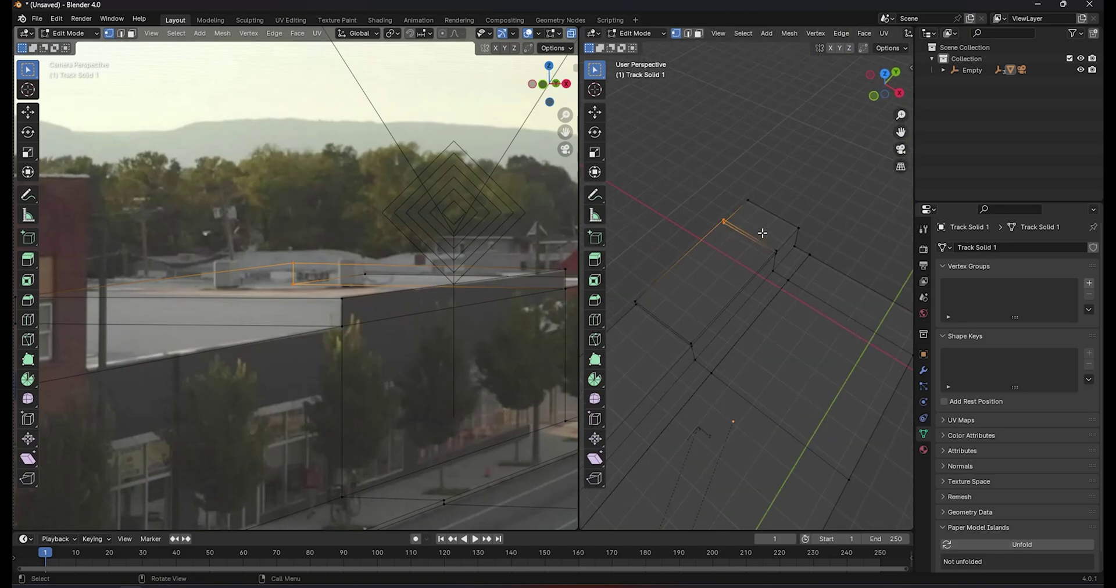
scroll(325, 271, "up", 1)
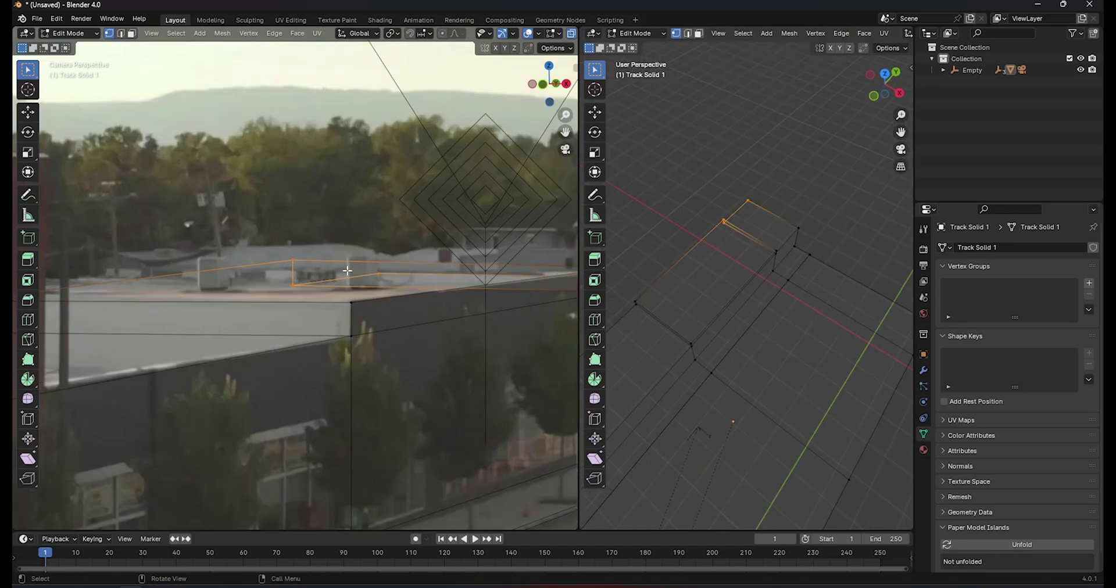
key("g")
key("z")
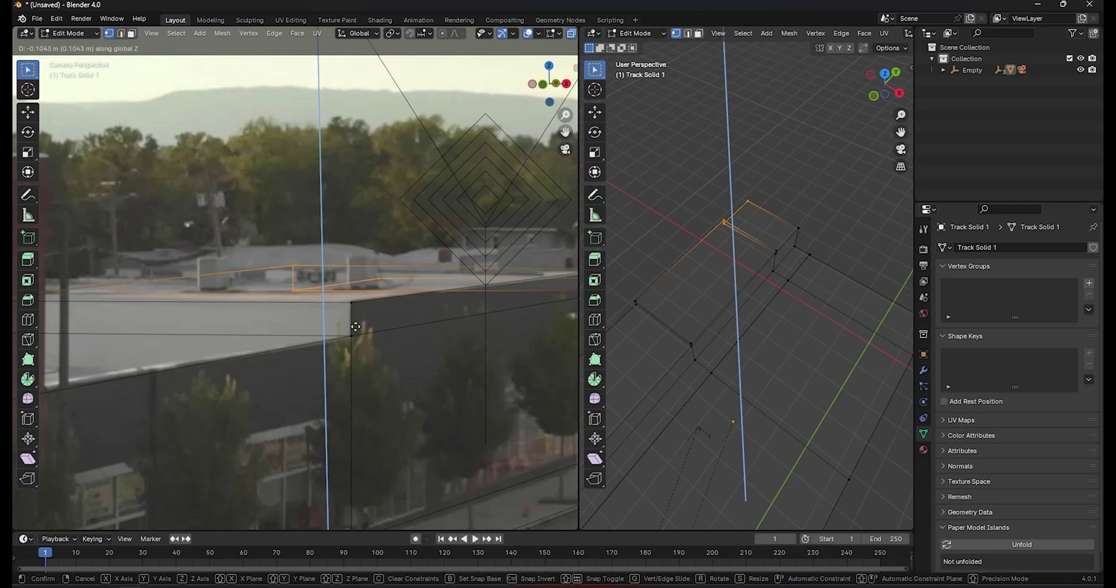
left_click(392, 438)
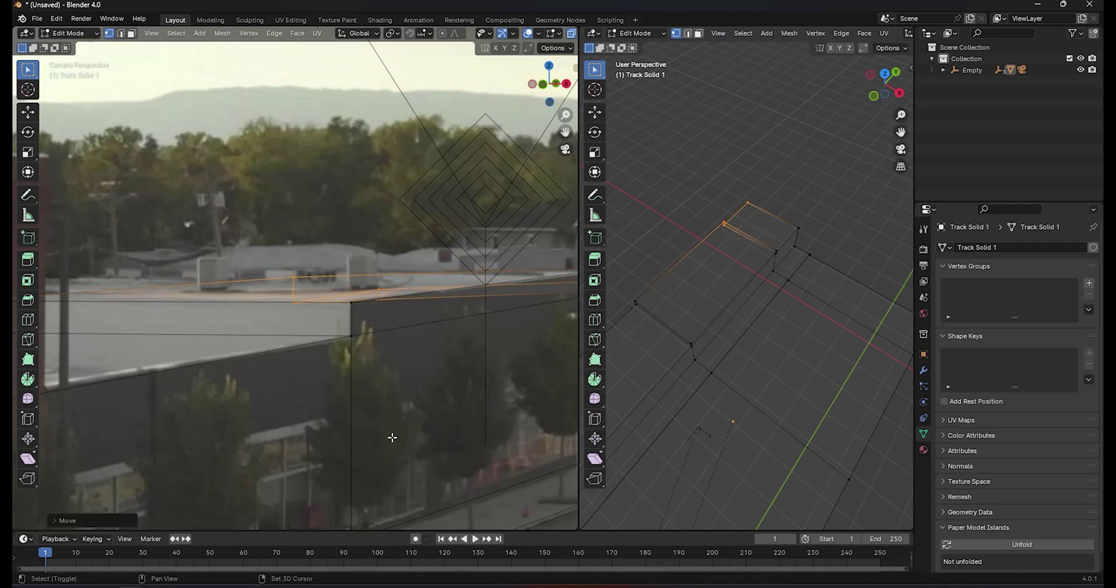
key("Home")
key("Tab")
Deselect the mesh, widen the camera view, and switch to File Explorer's ref folder
left_click(432, 262)
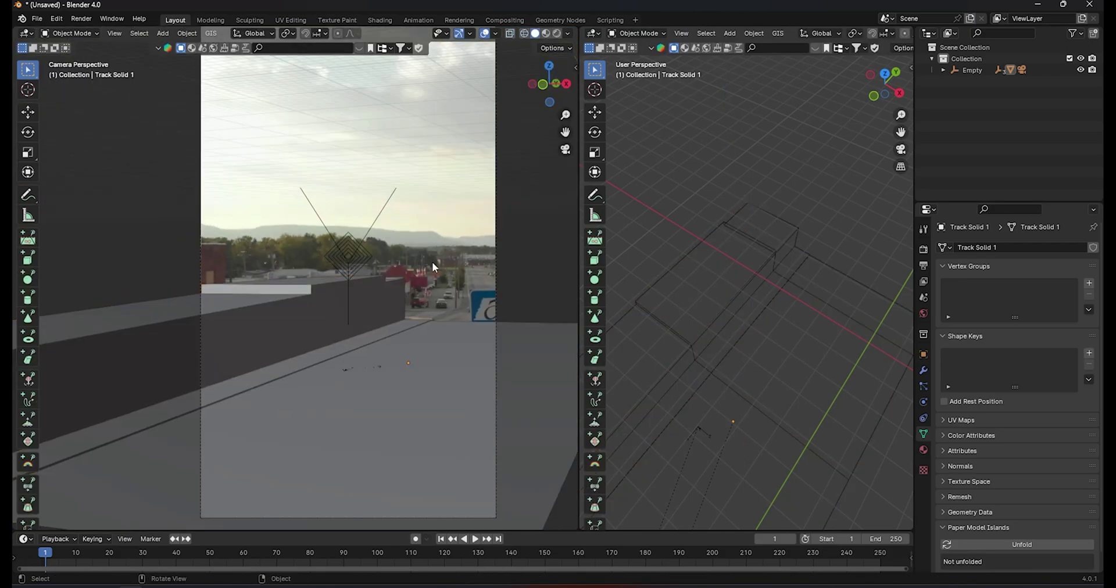
scroll(431, 262, "up", 2)
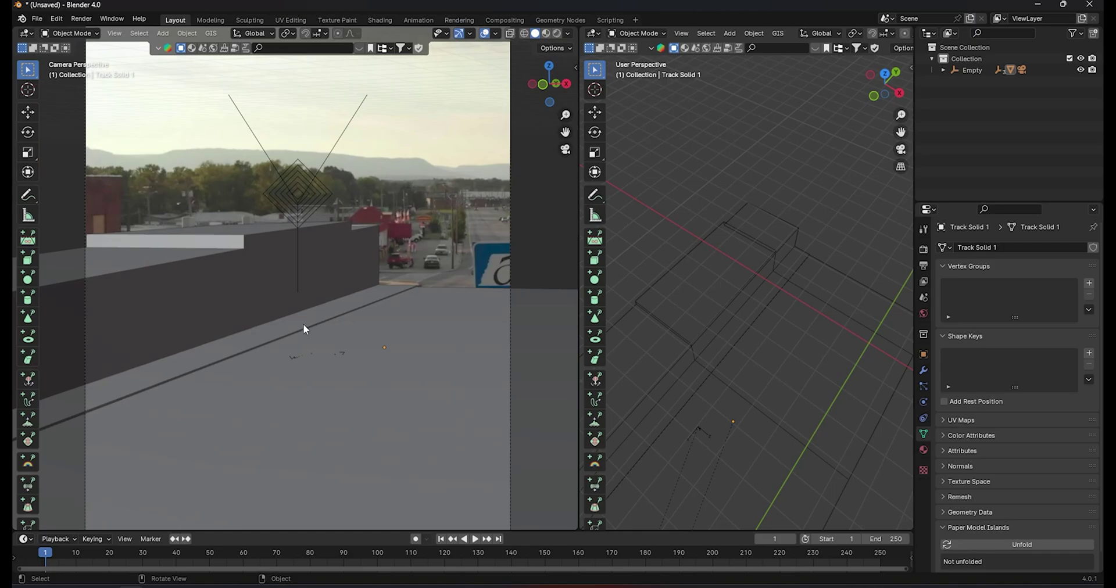
scroll(304, 329, "down", 2)
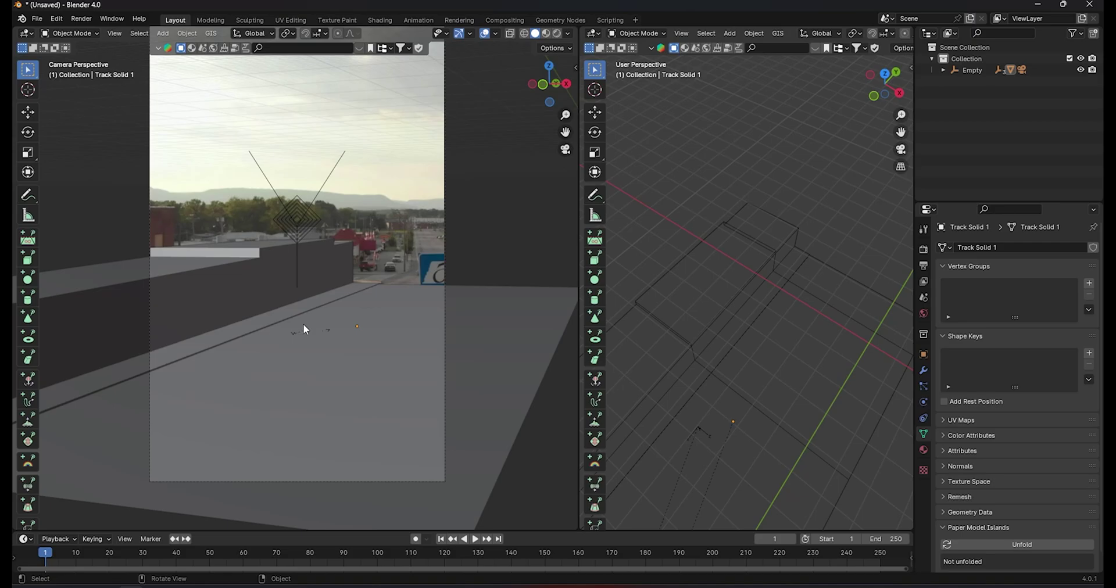
scroll(757, 302, "down", 3)
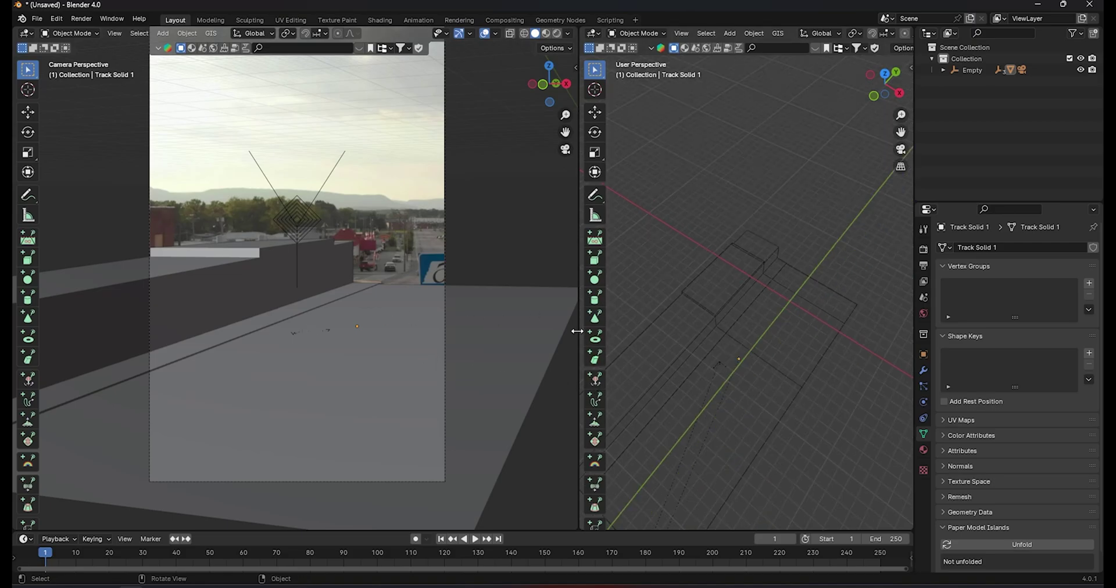
left_click_drag(580, 331, 689, 332)
scroll(465, 349, "up", 3)
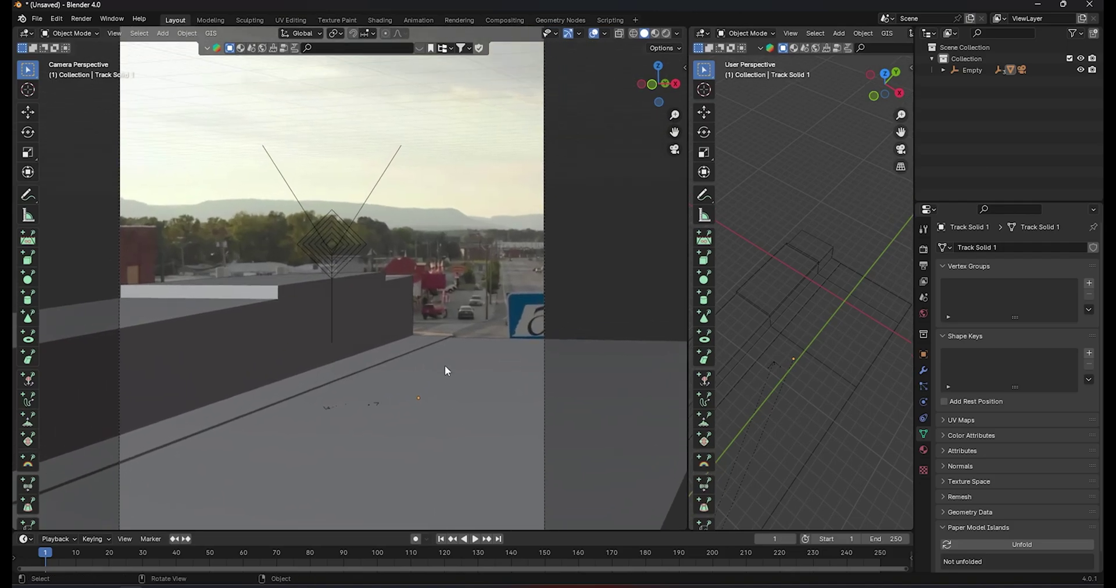
scroll(381, 337, "down", 2)
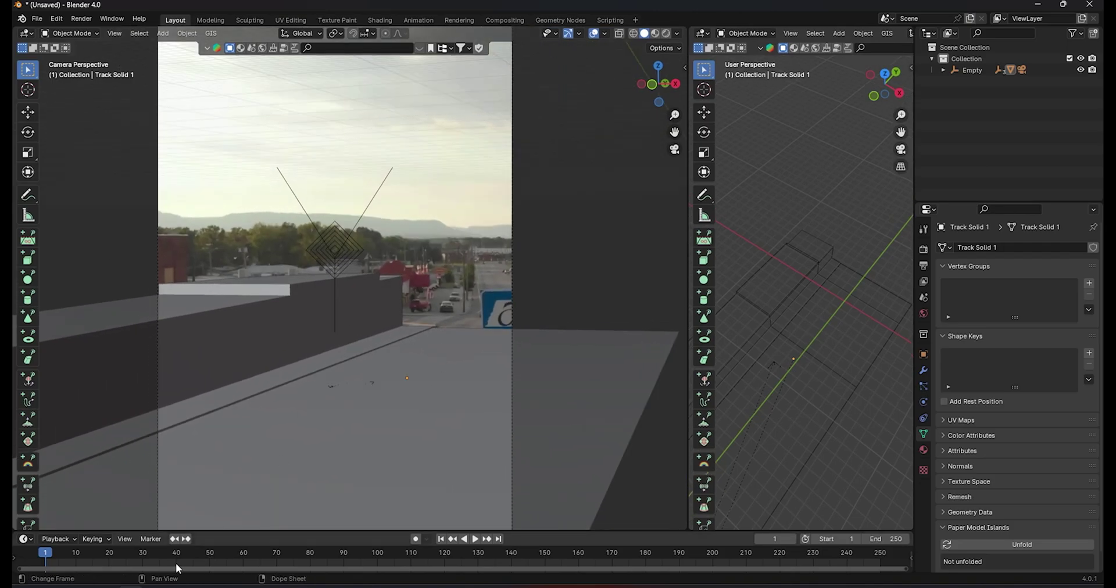
left_click(104, 541)
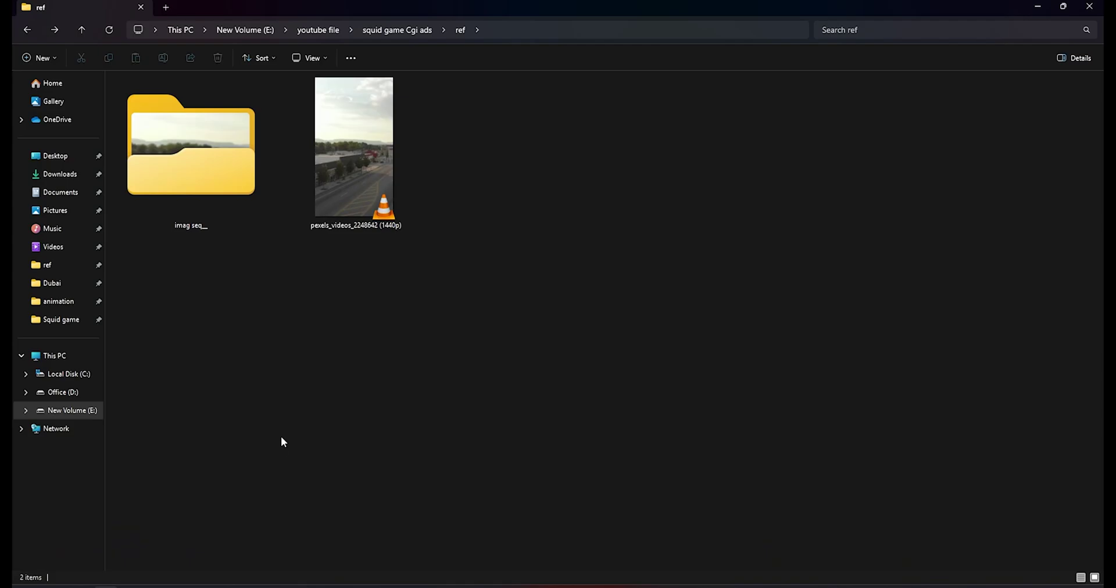
Open the 3dfile folder in extra large icons and drag Squid game doll_.blend into Blender
double_click(191, 232)
key("ctrl+shift+1")
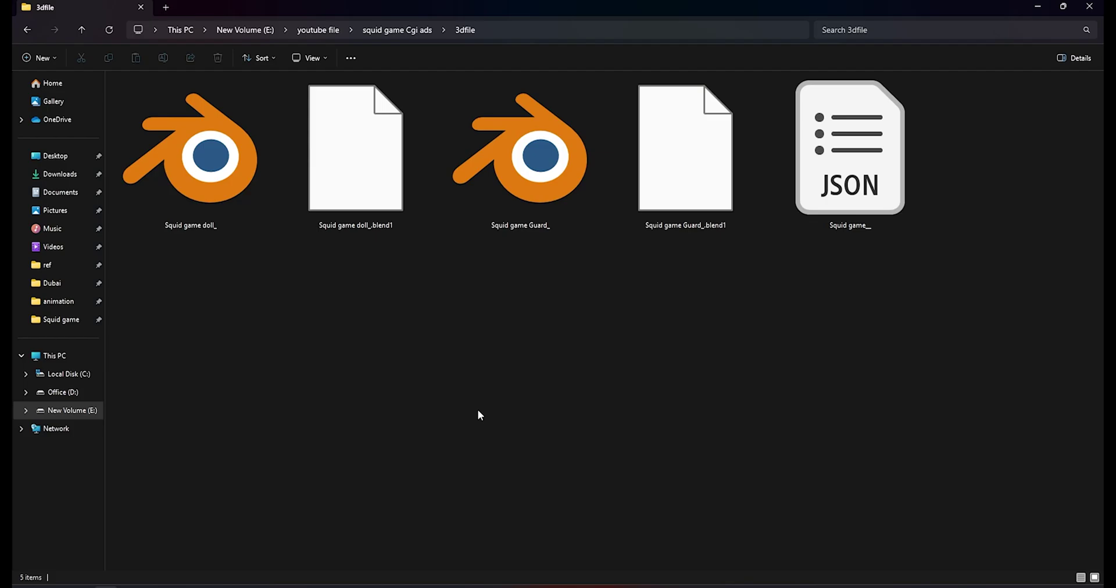
left_click_drag(225, 183, 453, 356)
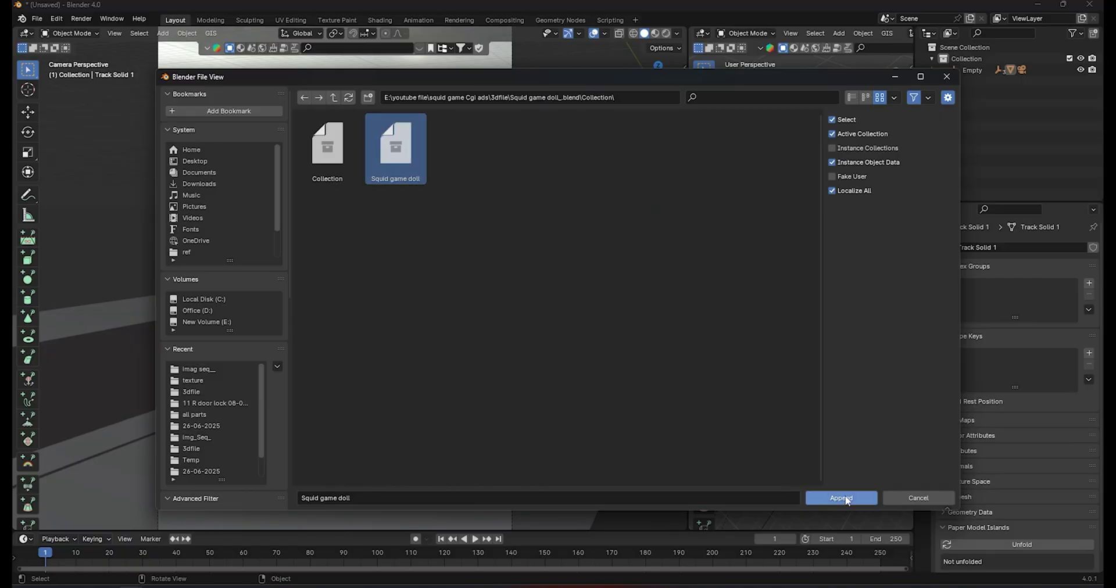
Append the Squid game doll collection and select its Sketchfab_model parent
left_click(841, 498)
left_click(447, 229)
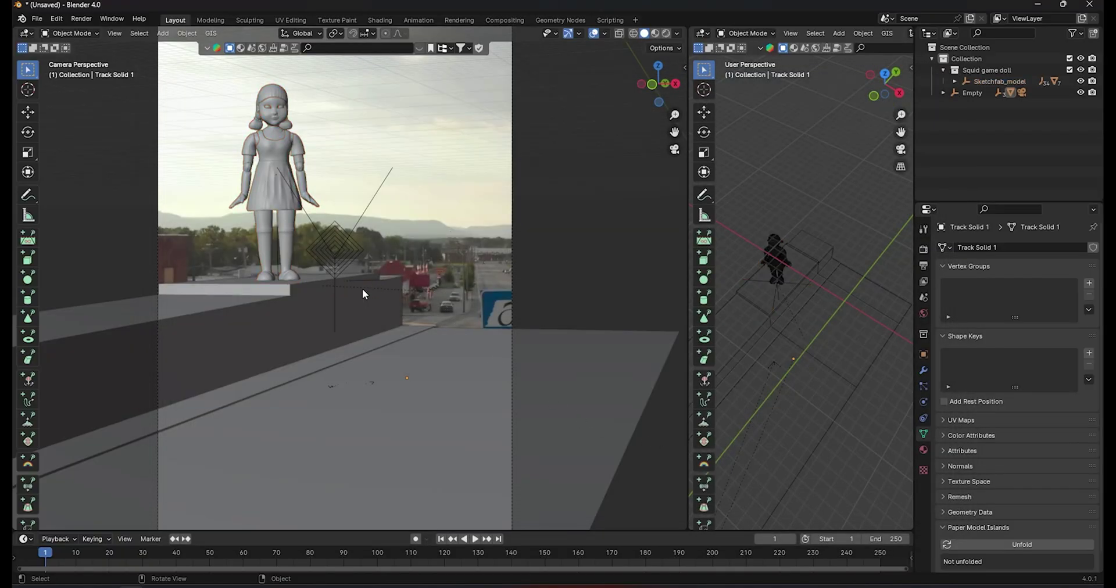
scroll(362, 288, "up", 5)
left_click(384, 287)
scroll(843, 324, "down", 3)
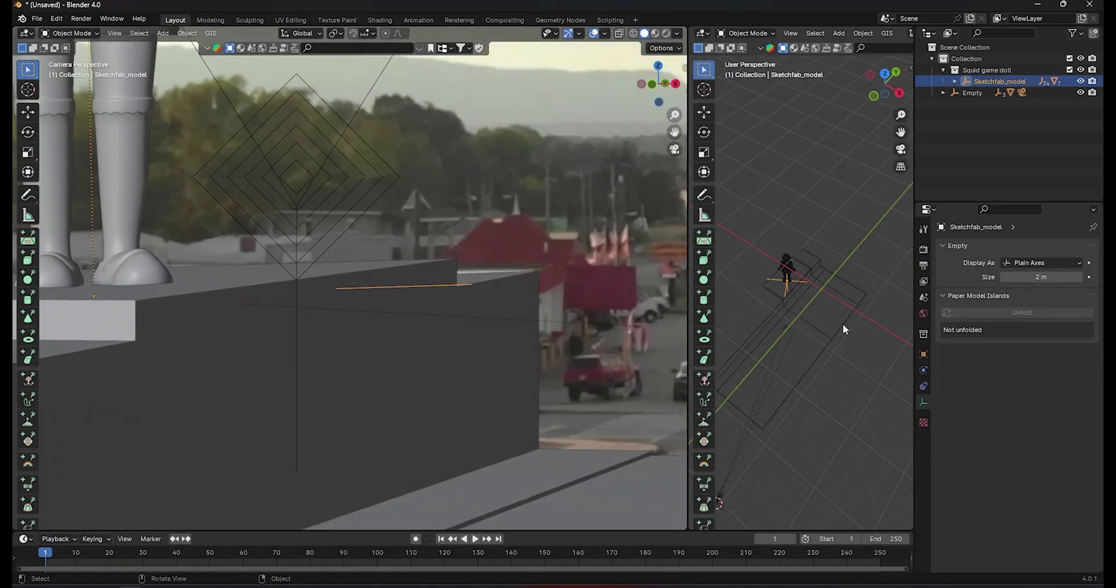
scroll(350, 296, "down", 3)
scroll(418, 346, "up", 2)
scroll(439, 372, "up", 2)
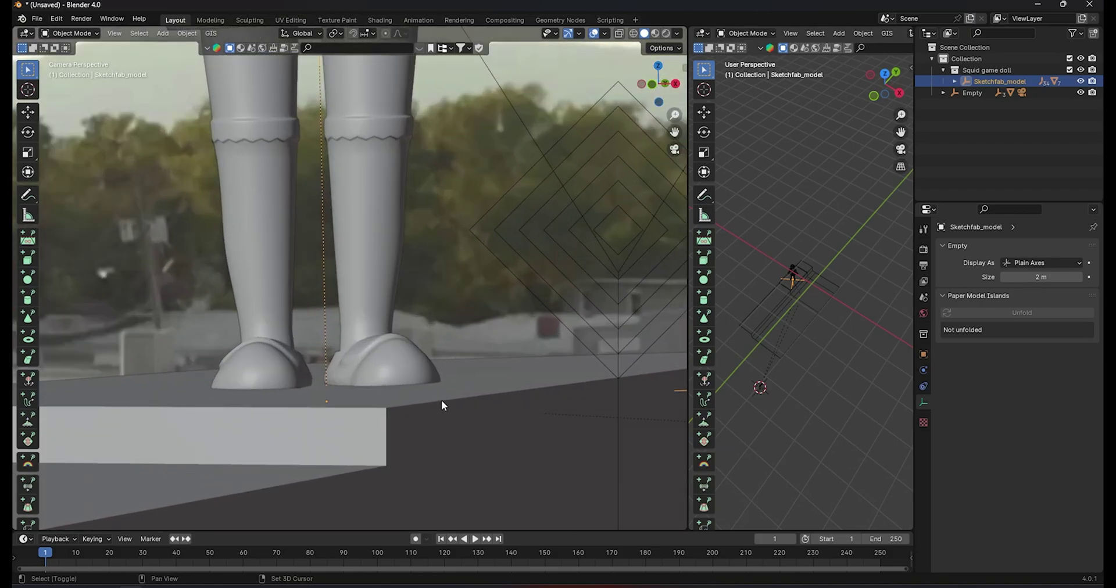
scroll(441, 389, "up", 2)
Raise the doll slightly along Z onto the ledge
key("g")
key("z")
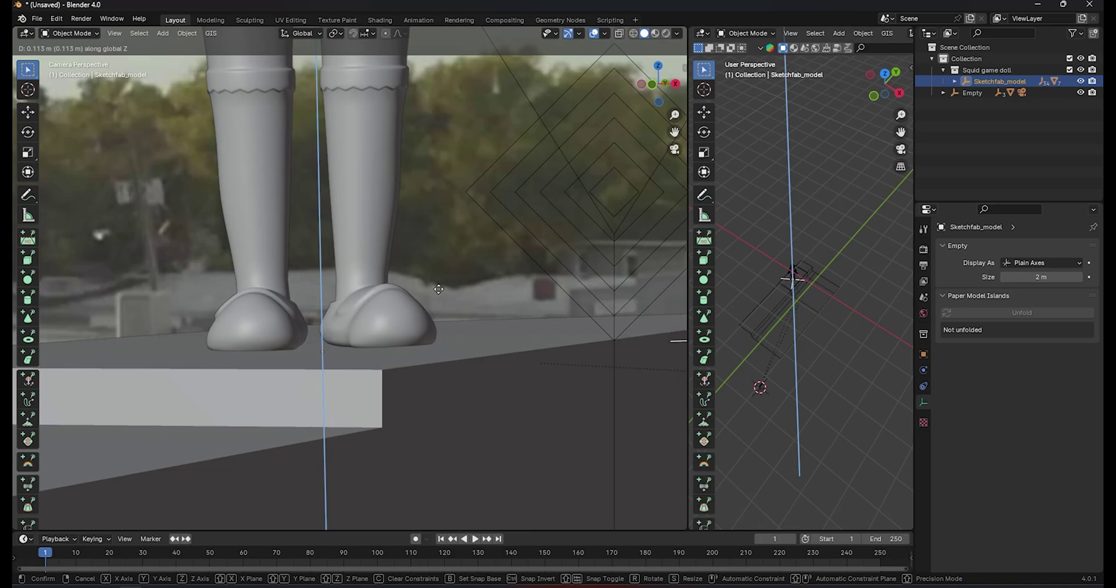
left_click(430, 273)
scroll(444, 303, "down", 4)
scroll(442, 307, "down", 3)
scroll(440, 320, "up", 1)
scroll(440, 336, "down", 3)
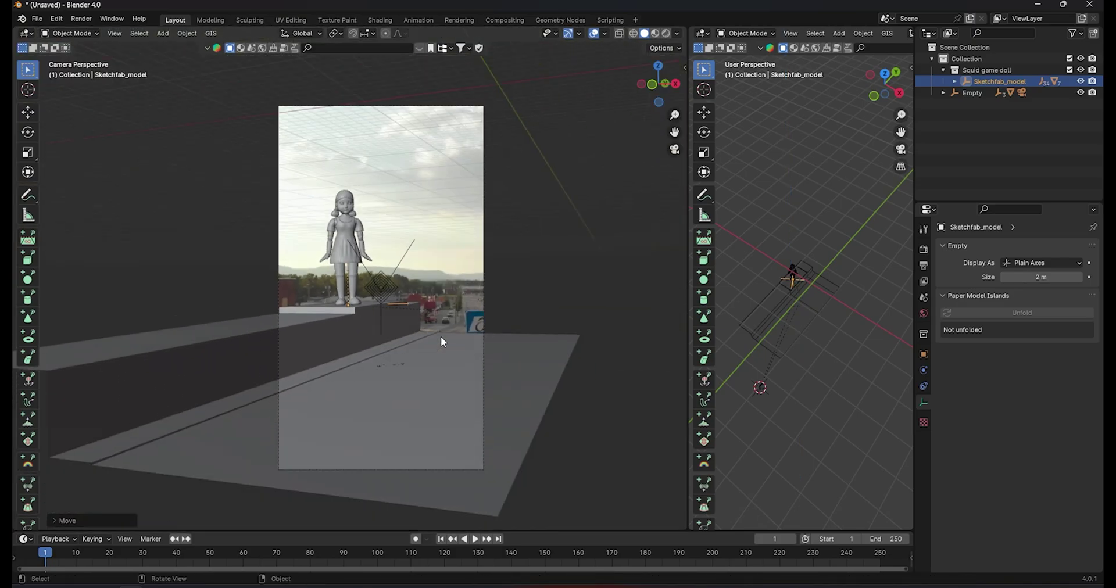
Scale the doll up slightly and open the Append browser for the guard file
key("s")
left_click(540, 428)
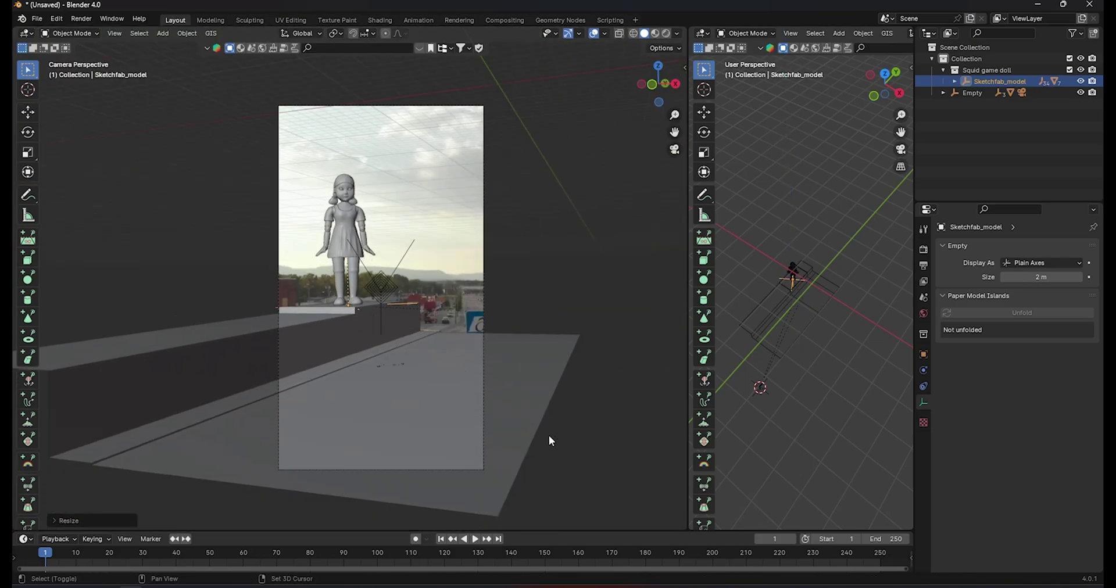
scroll(423, 345, "up", 1)
scroll(427, 355, "up", 1)
middle_click_drag(430, 367, 354, 337, "shift")
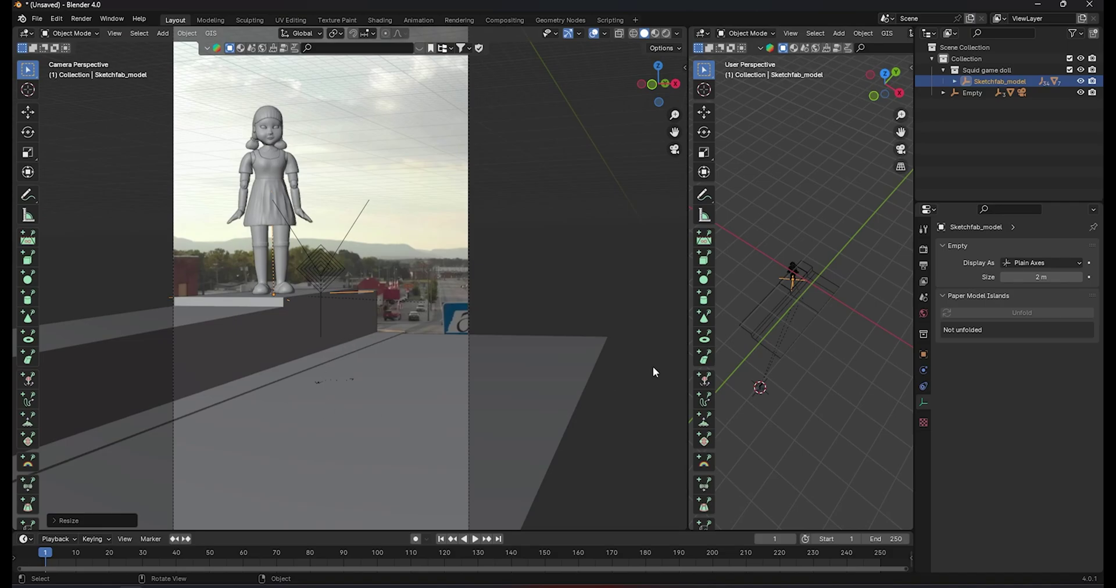
key("shift+F1")
Append the Squid game guard collection into the scene
left_click(416, 158)
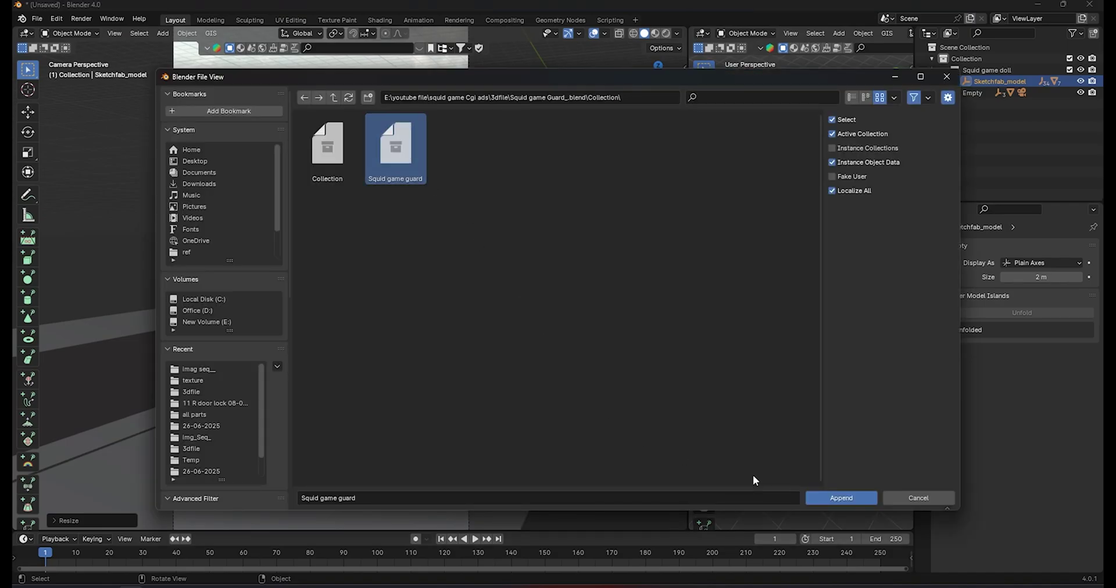
left_click(832, 499)
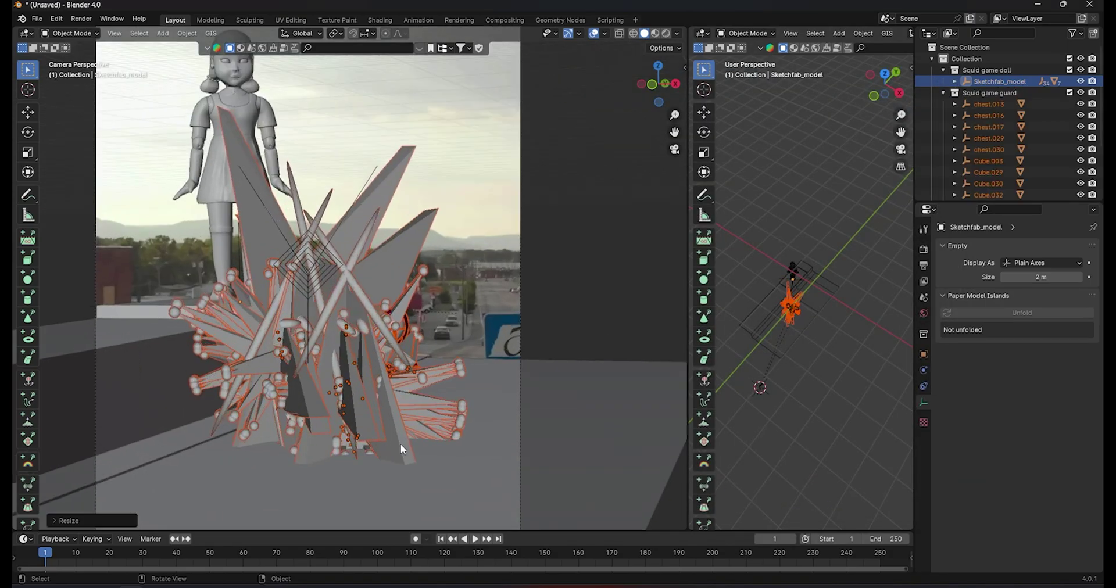
scroll(400, 444, "up", 1)
scroll(354, 409, "up", 1)
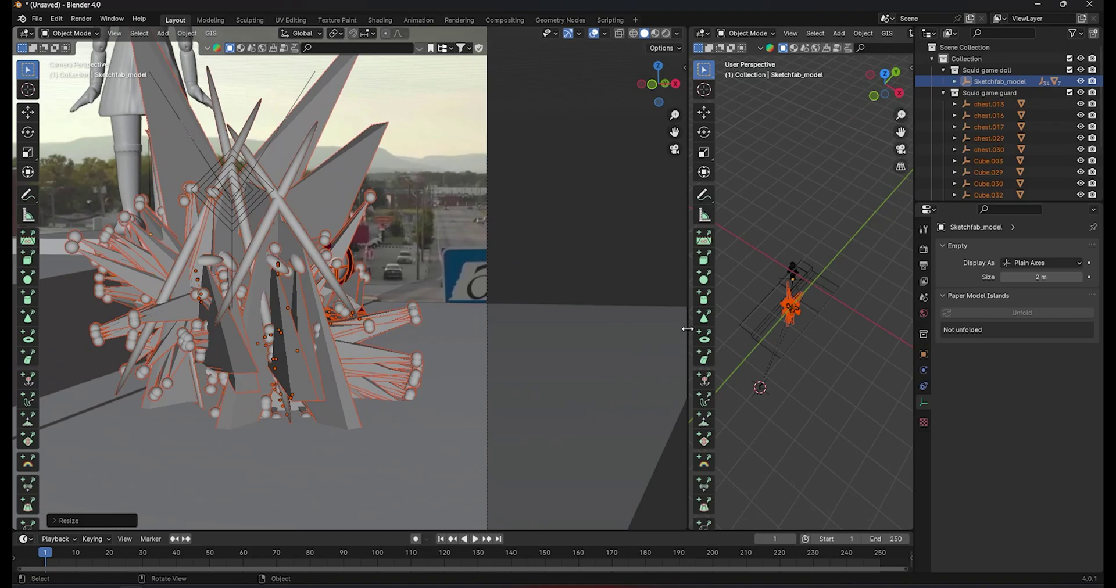
left_click_drag(685, 329, 584, 331)
left_click(660, 334)
scroll(978, 104, "down", 5)
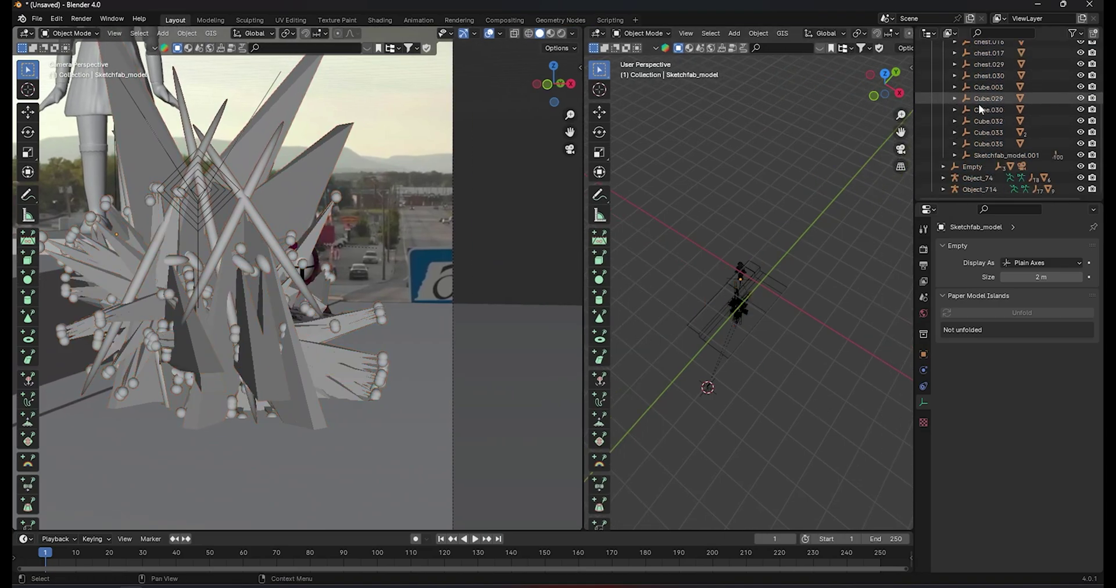
Select Sketchfab_model.001 and hide the spiky Object_74 and Object_714 meshes
left_click(982, 154)
scroll(825, 290, "up", 1)
scroll(814, 309, "up", 2)
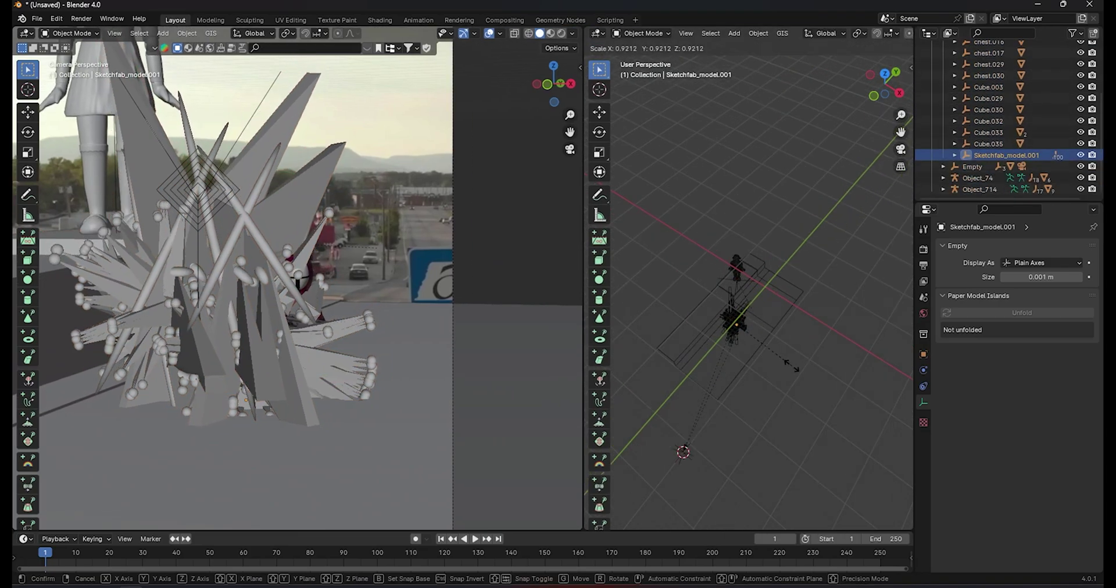
left_click(1079, 177)
left_click(1079, 189)
scroll(247, 389, "up", 2)
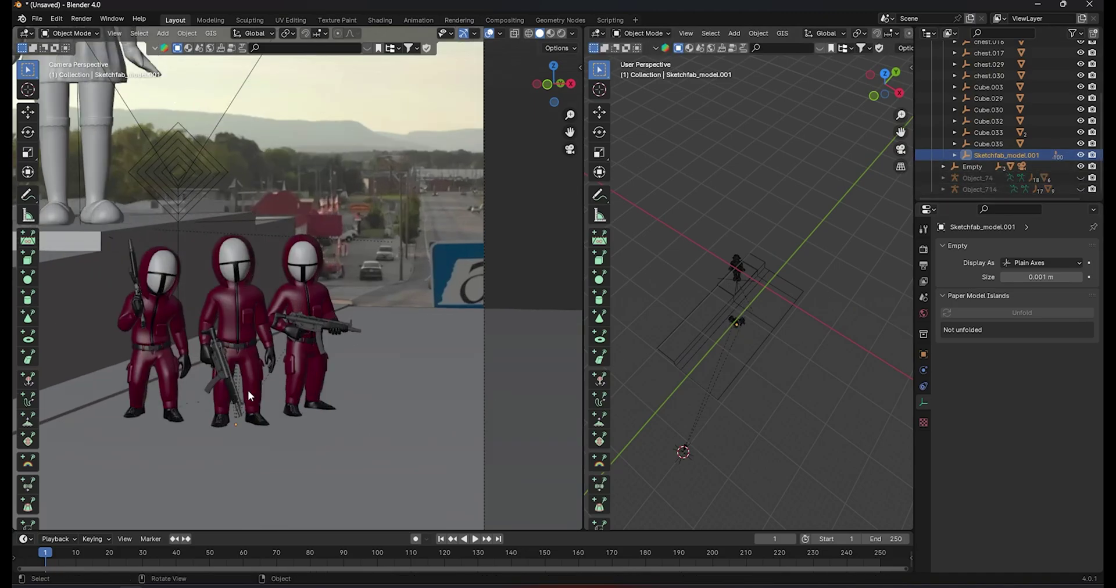
scroll(247, 389, "up", 3)
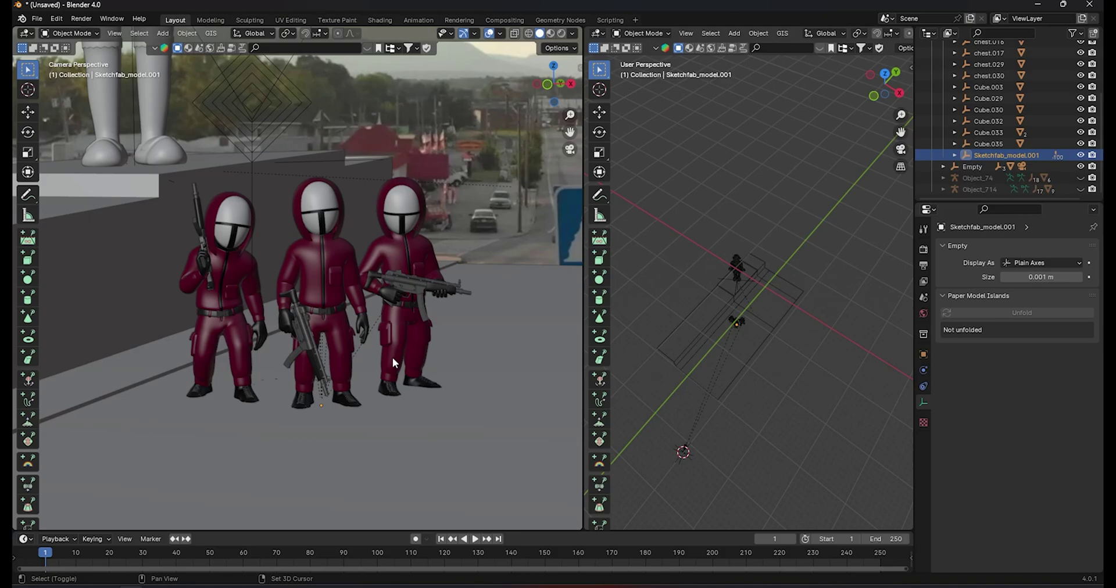
Scale the three guards up about 1.21× in the wireframe camera view
key("shift+z")
middle_click_drag(371, 417, 374, 392, "shift")
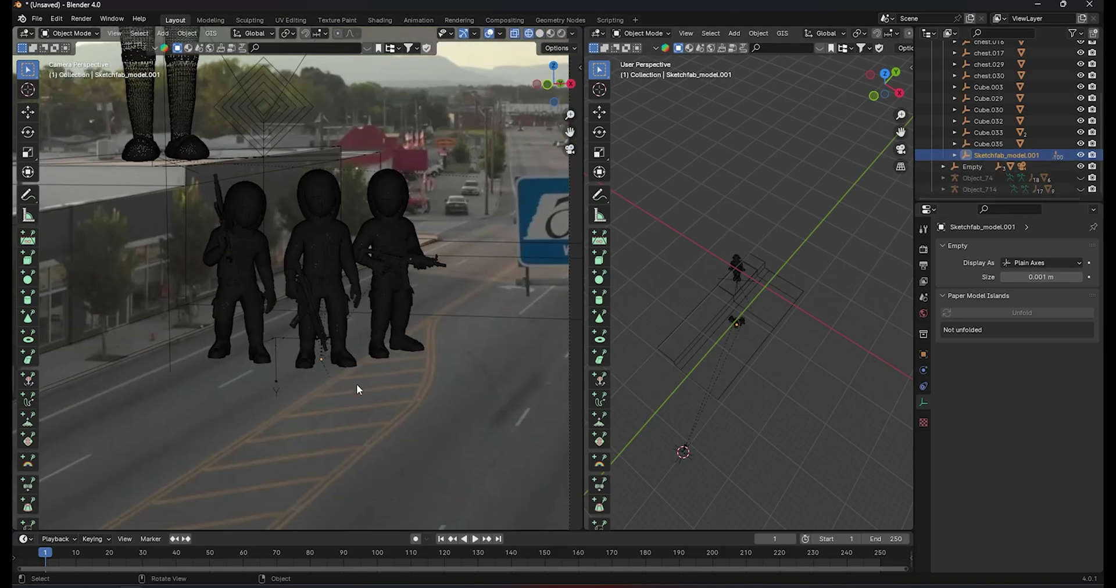
key("s")
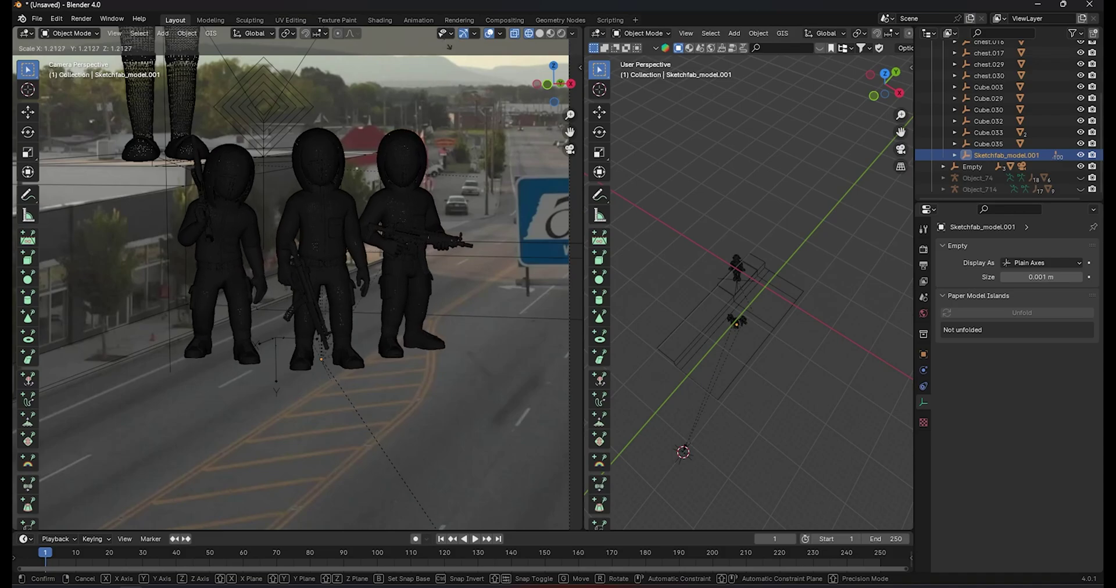
left_click(391, 260)
scroll(389, 262, "down", 3)
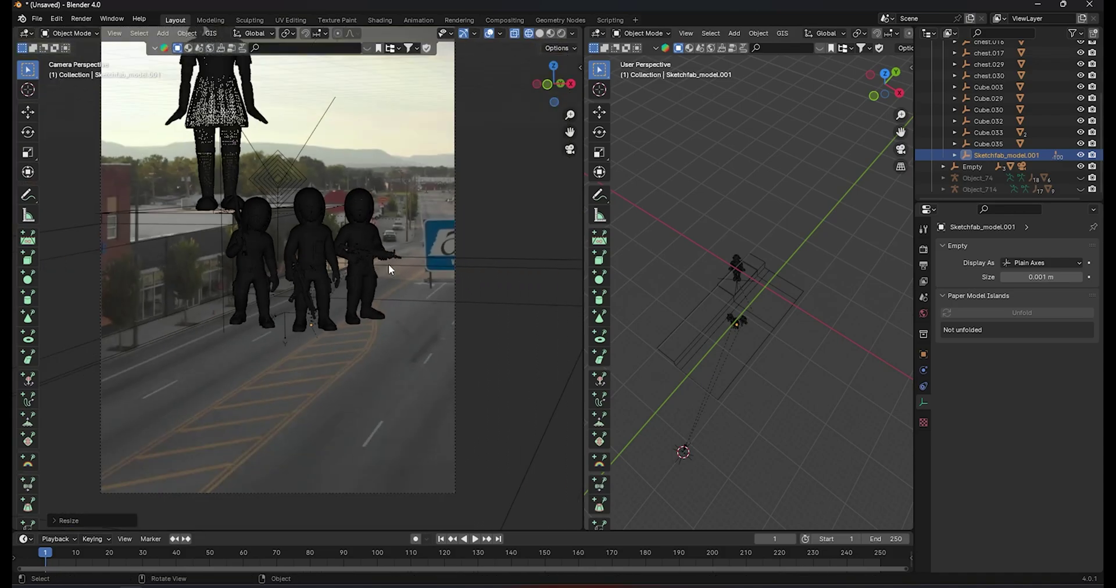
Switch to Material Preview shading to see the doll and guards' colours, then select the middle guard
middle_click_drag(388, 264, 403, 318, "shift")
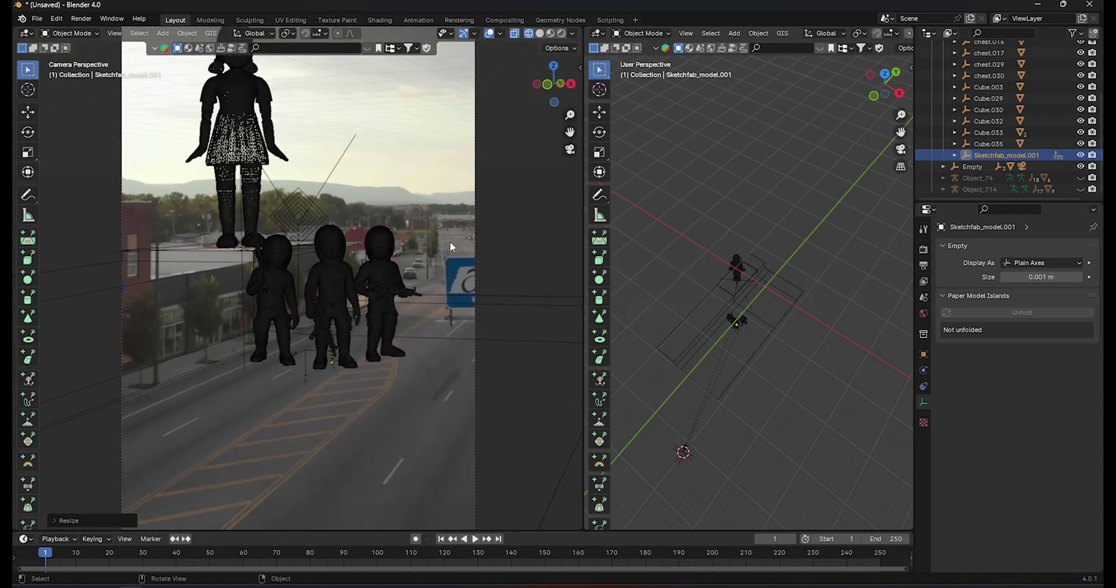
scroll(456, 257, "up", 1, "shift")
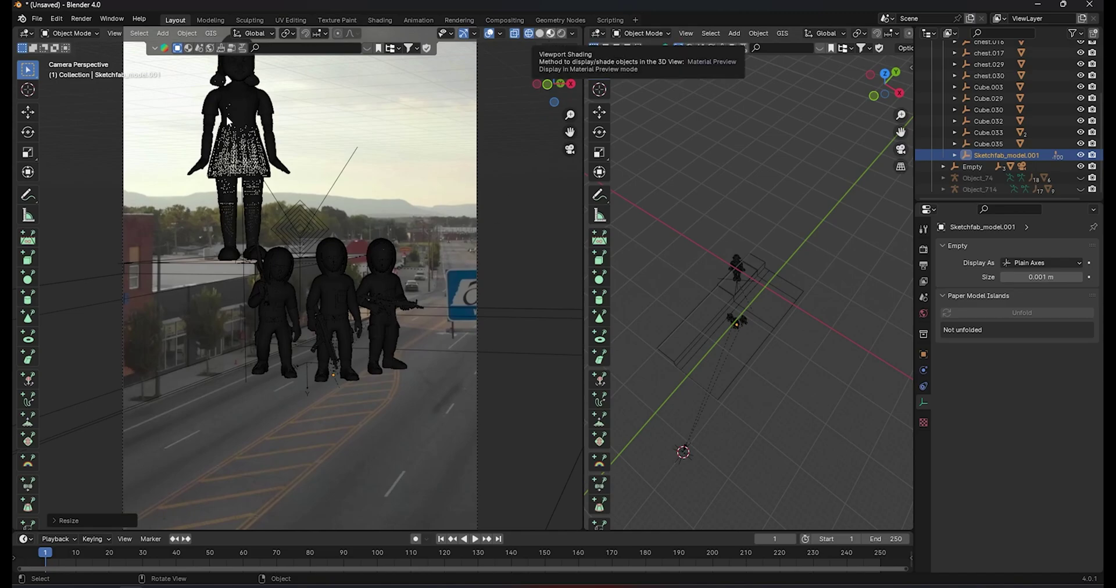
left_click(550, 33)
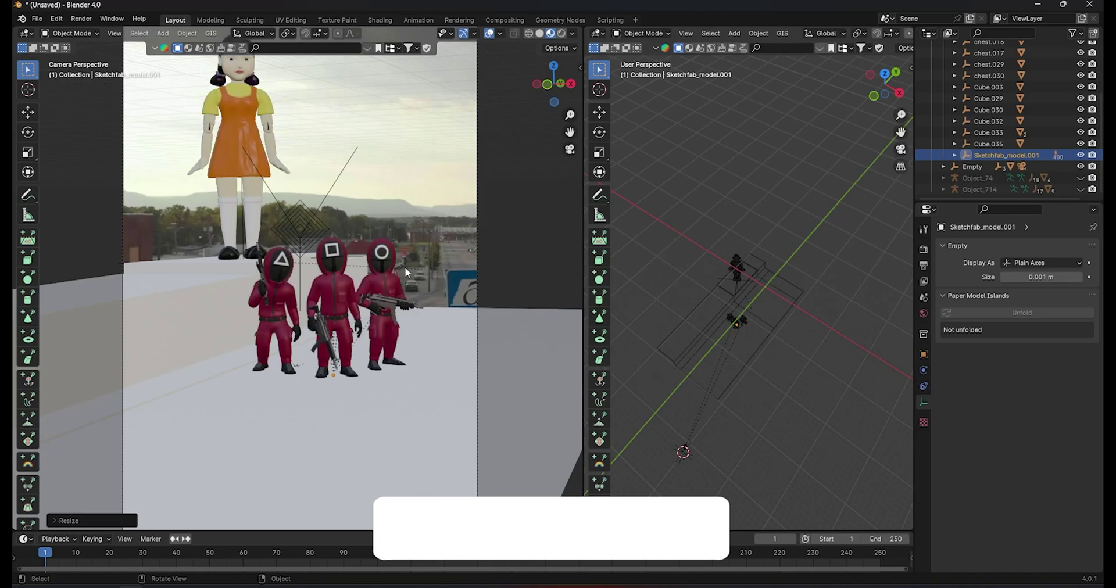
scroll(371, 330, "up", 3)
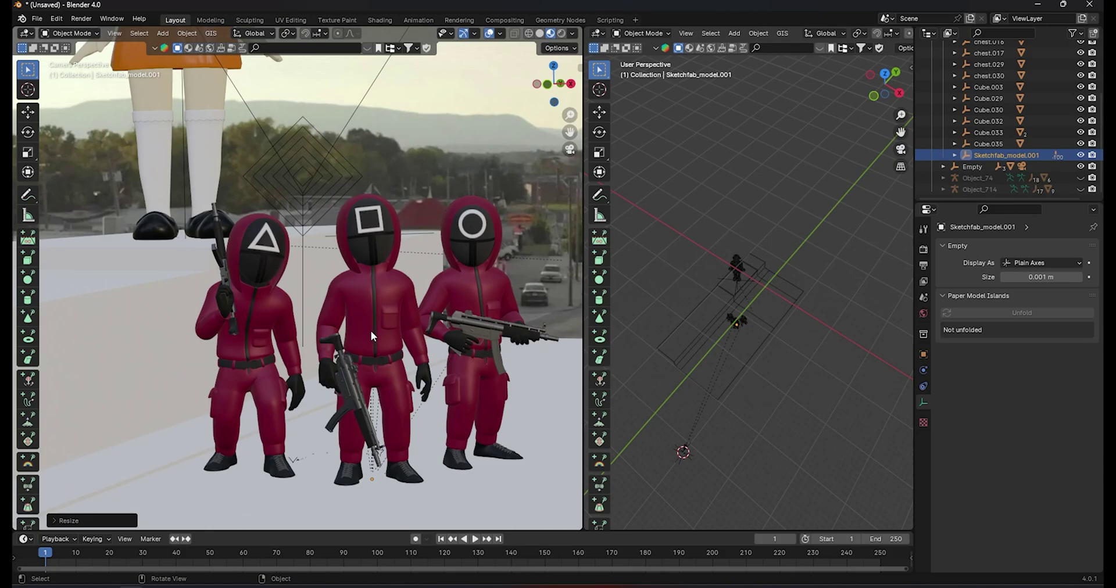
scroll(353, 340, "up", 1)
left_click(363, 330)
Turn the right area into the Shader Editor, centred on the Principled BSDF
left_click(598, 33)
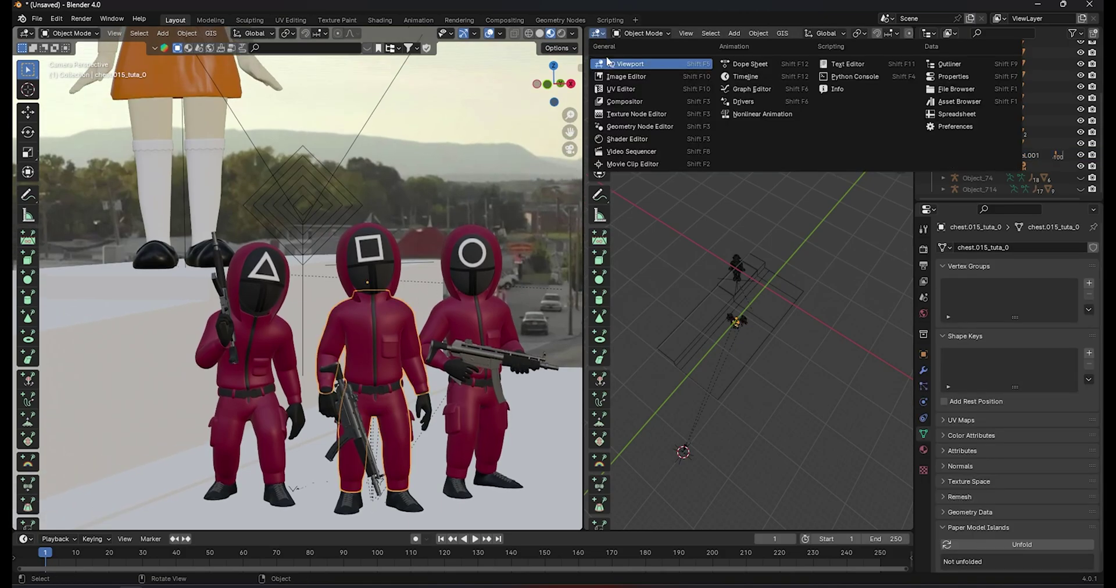
left_click(627, 141)
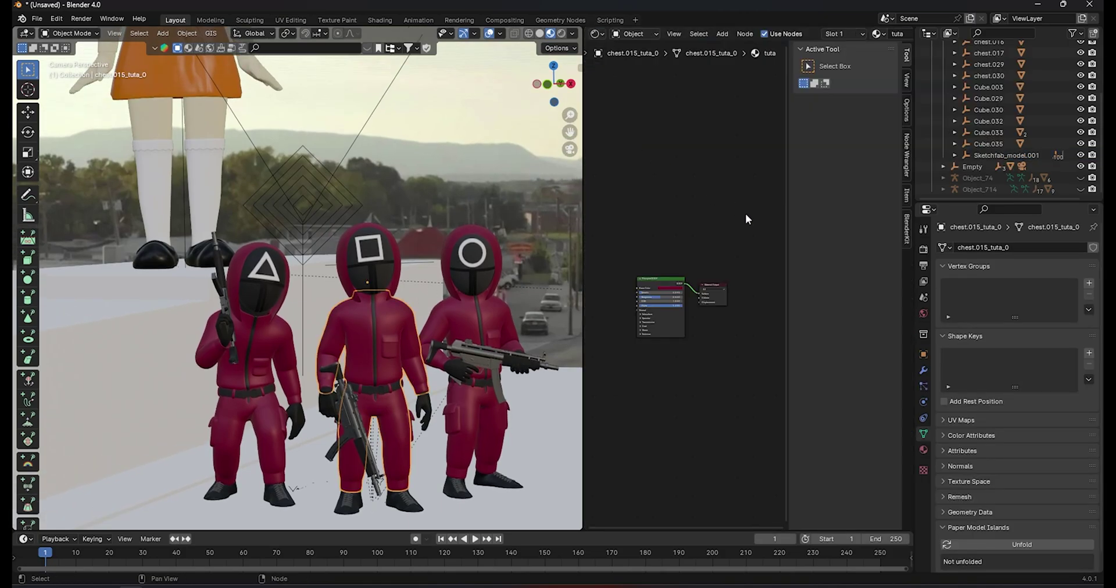
key("n")
scroll(703, 406, "up", 2)
scroll(698, 407, "up", 3)
middle_click_drag(699, 407, 801, 393)
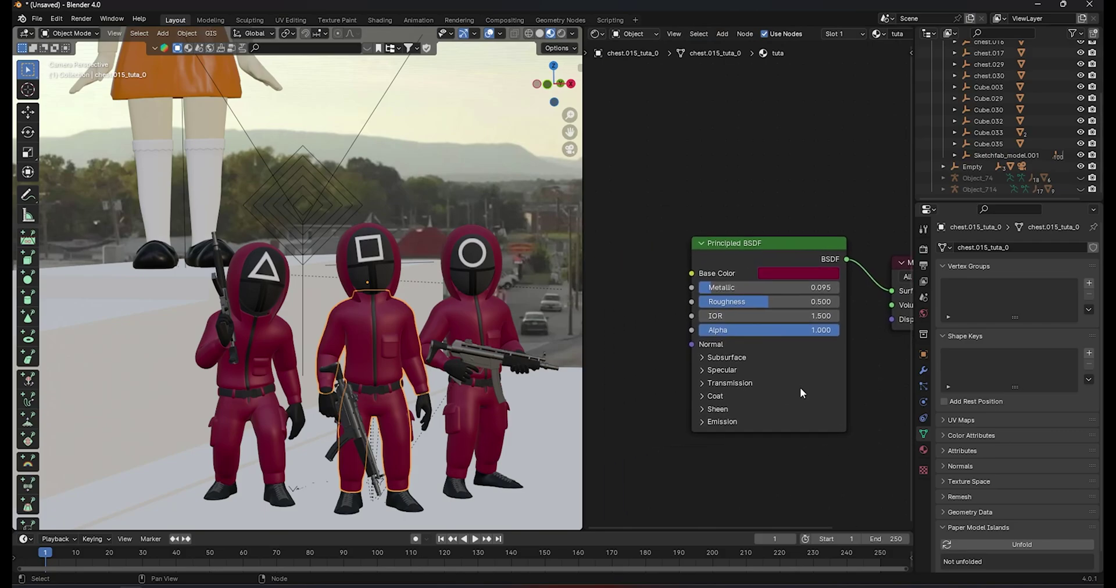
scroll(418, 349, "down", 2)
scroll(428, 361, "down", 2)
scroll(372, 320, "down", 2)
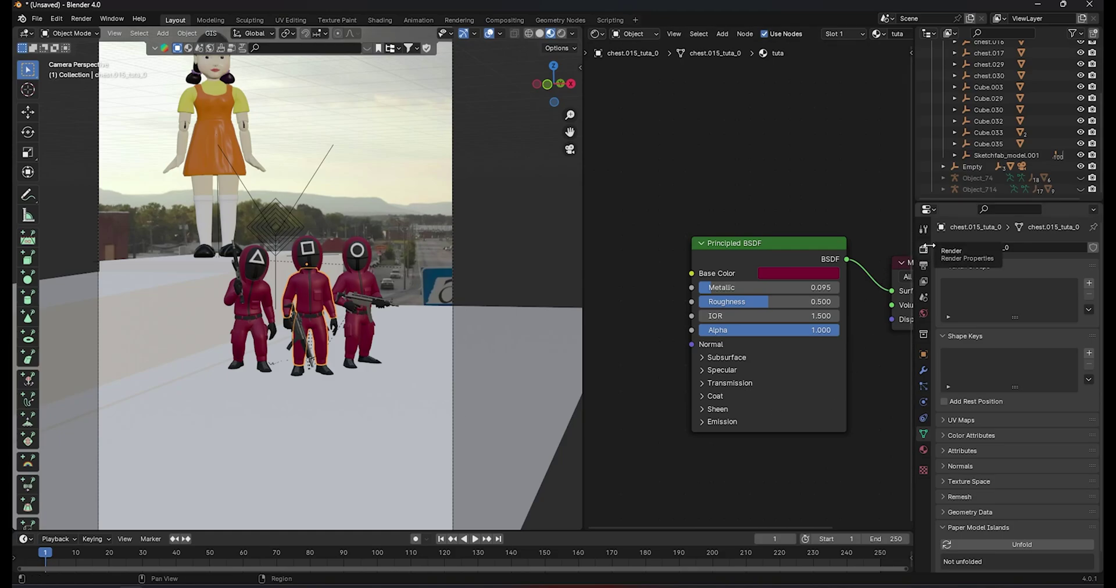
Render with Cycles on GPU Compute, viewport denoising and 100 max samples, then select Track Solid 1
left_click(924, 251)
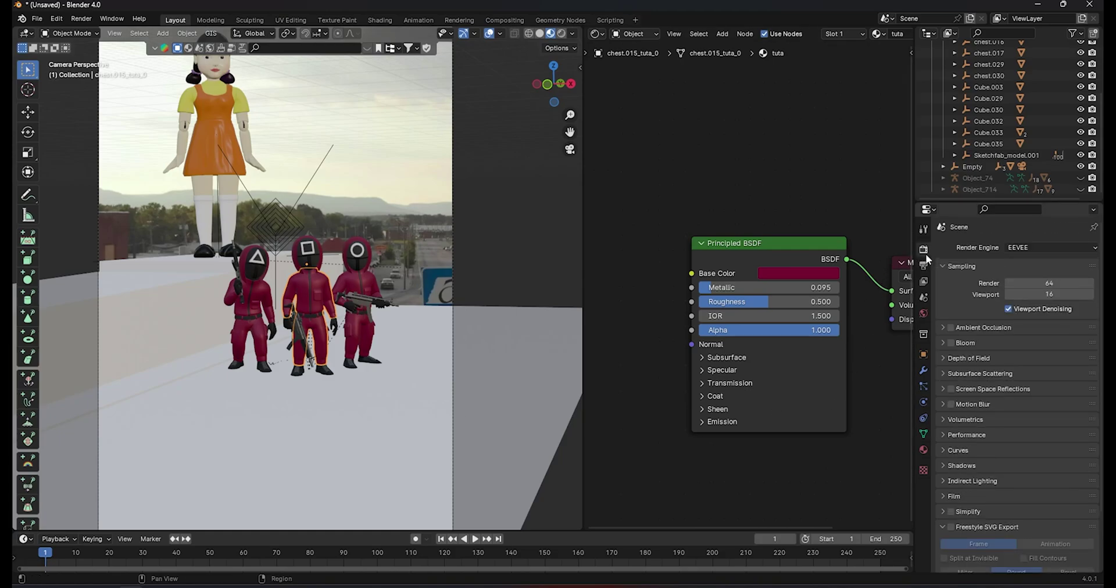
left_click(1021, 248)
left_click(1024, 286)
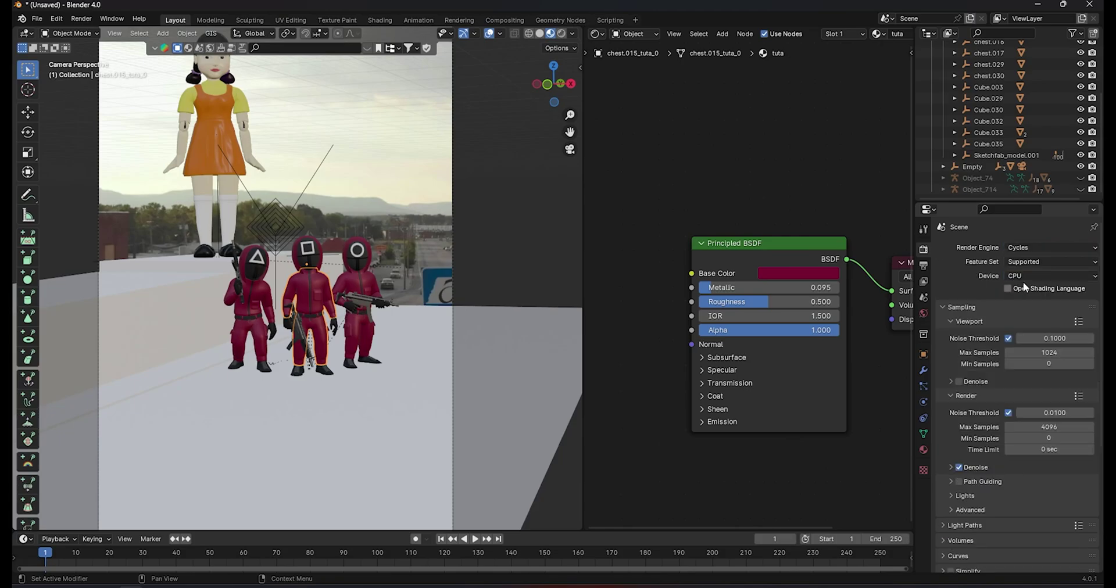
left_click(1023, 277)
left_click(1023, 302)
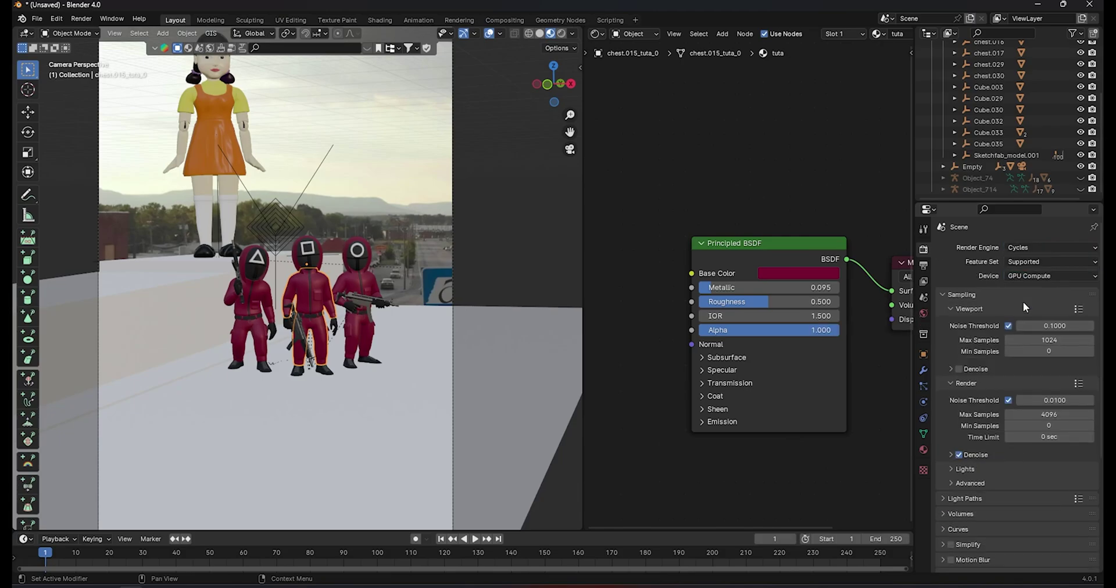
left_click(959, 368)
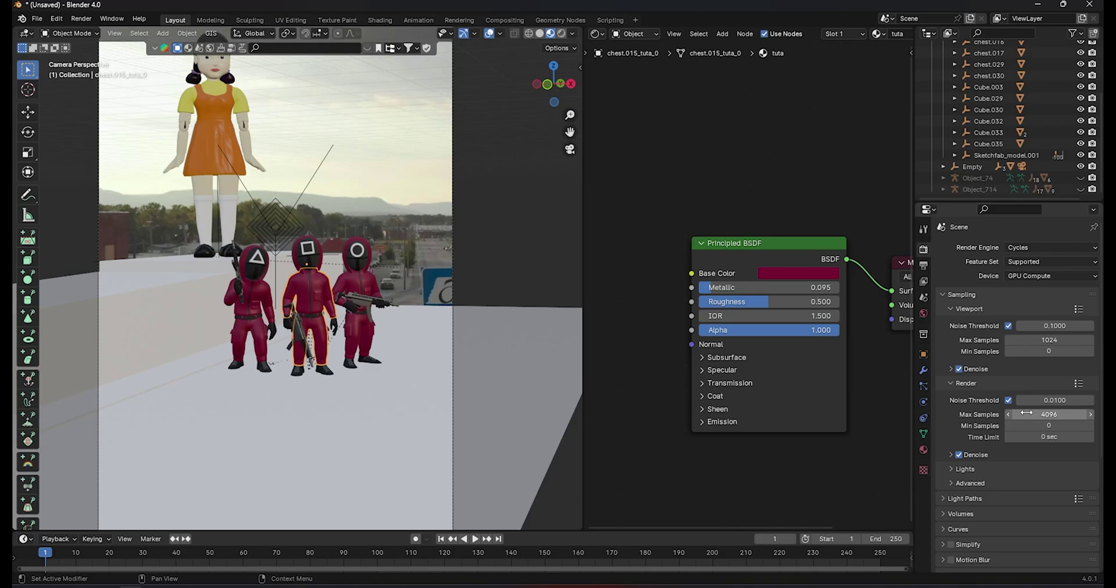
double_click(1041, 415)
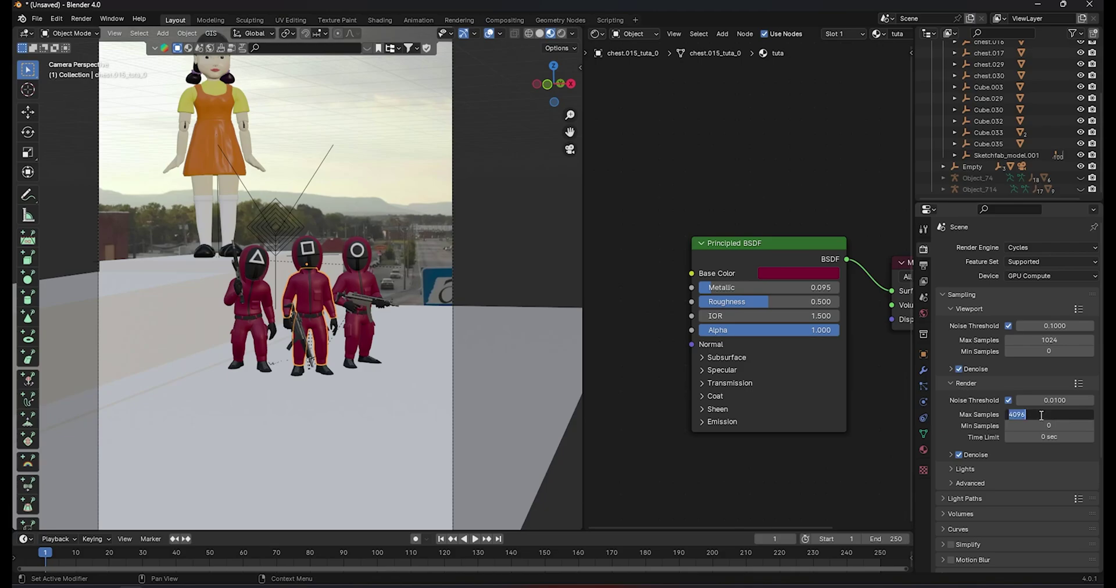
type("100")
key("Return")
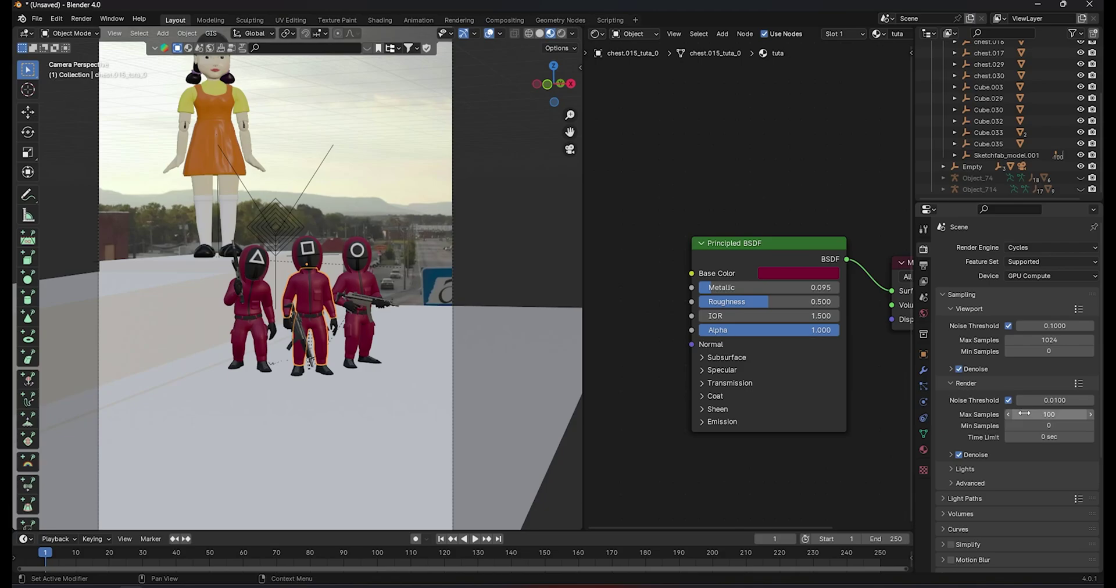
left_click(923, 355)
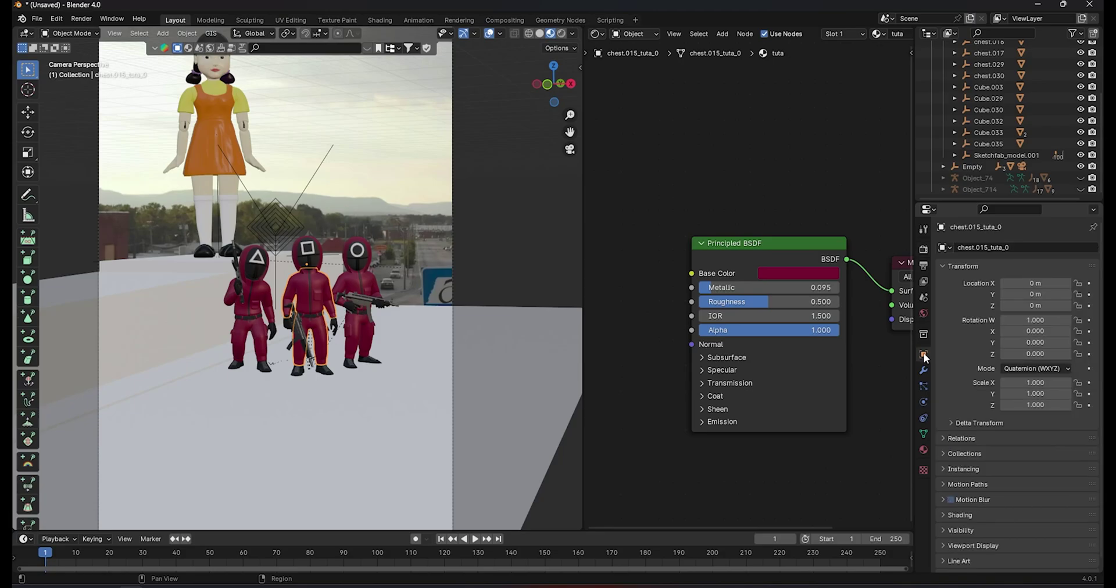
left_click(388, 447)
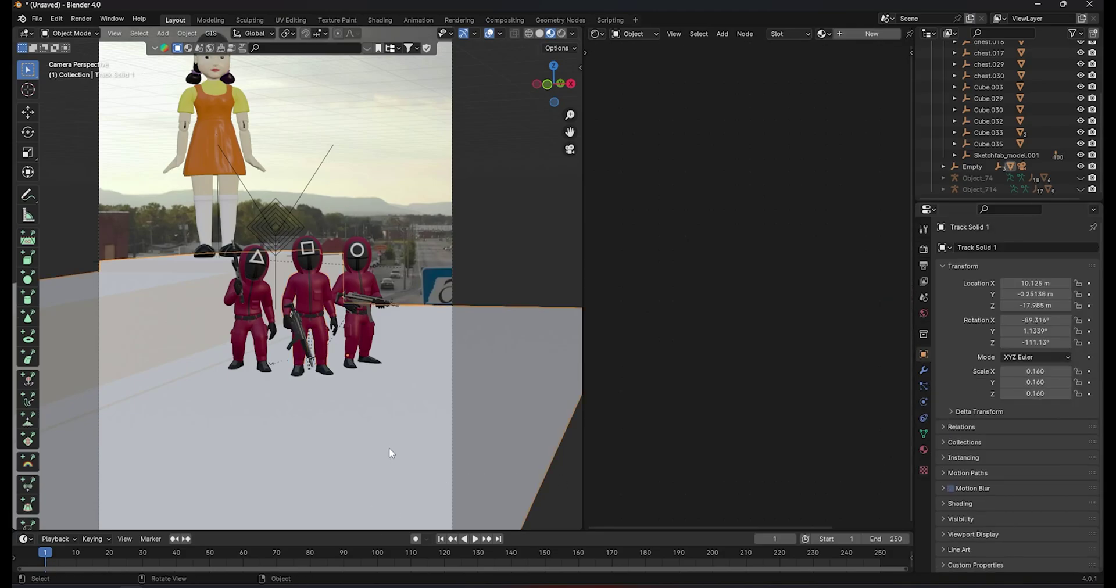
Mark Track Solid 1 as a shadow catcher, preview Rendered shading, and add a new Material.001
left_click(962, 519)
scroll(948, 518, "down", 3)
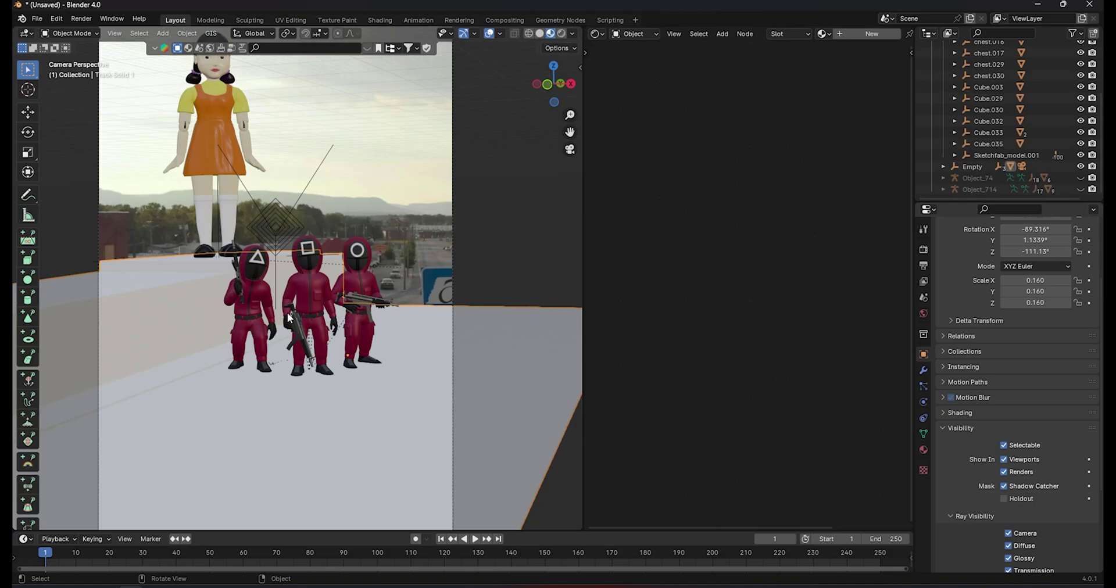
left_click(561, 34)
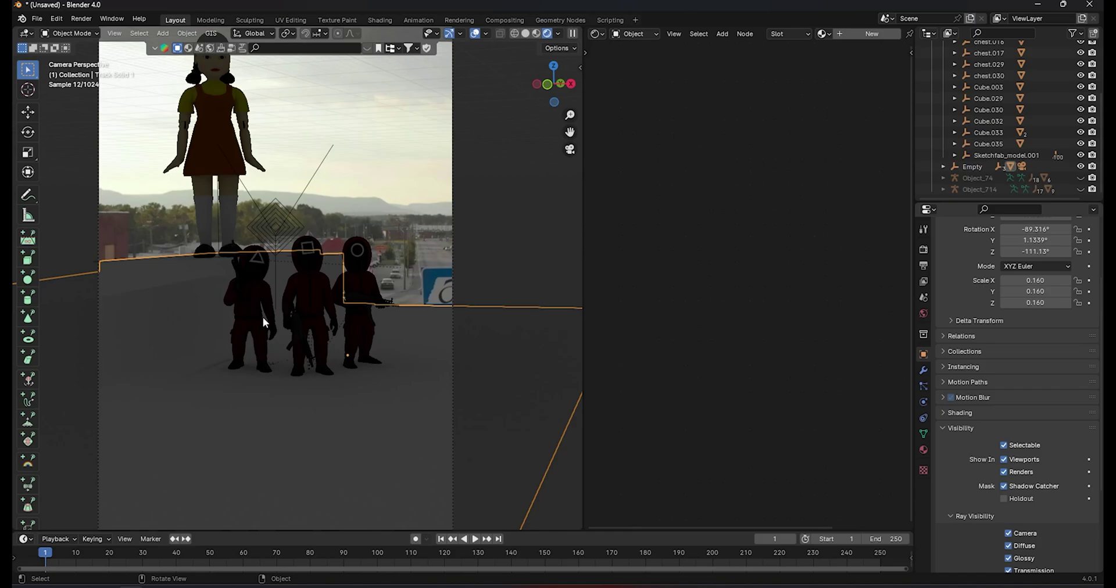
left_click(868, 34)
scroll(762, 285, "up", 1)
scroll(720, 297, "up", 2)
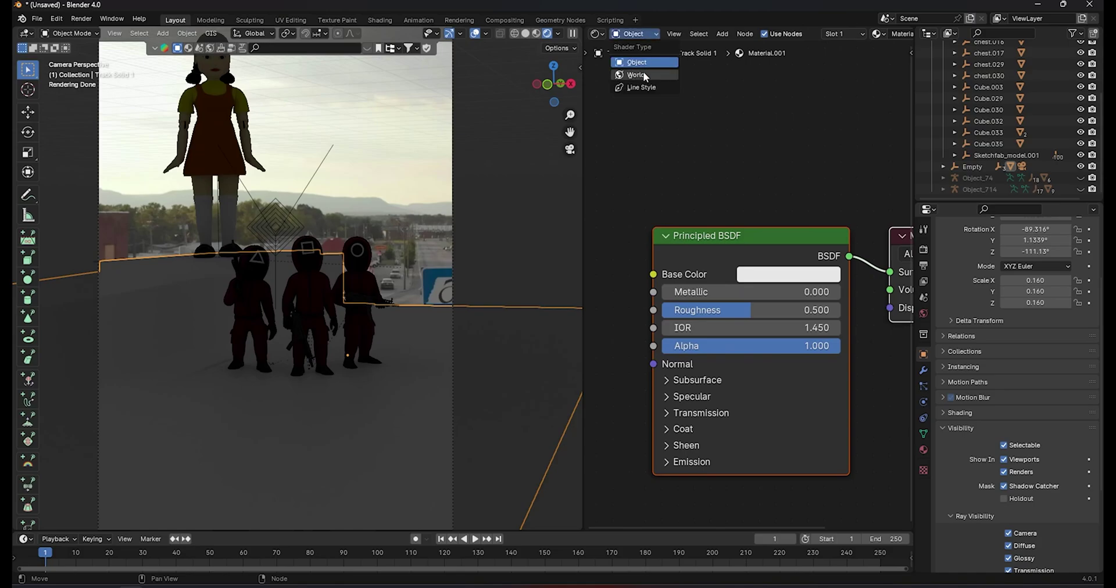
Add a Sky Texture node to the world and link its Color into the Background Color
left_click(644, 76)
key("Home")
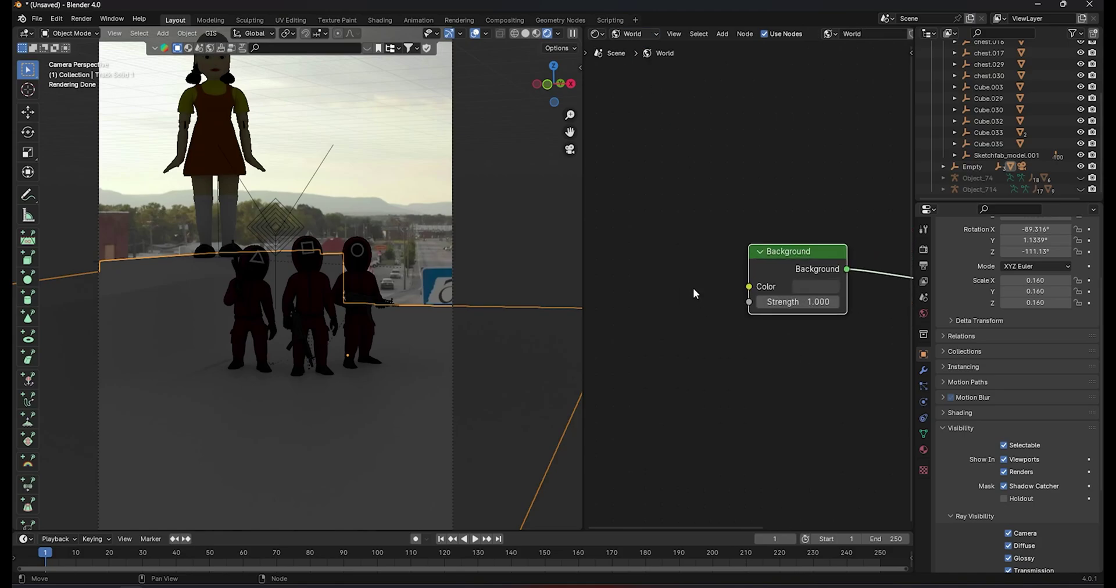
left_click(695, 293)
key("shift+a")
type("s")
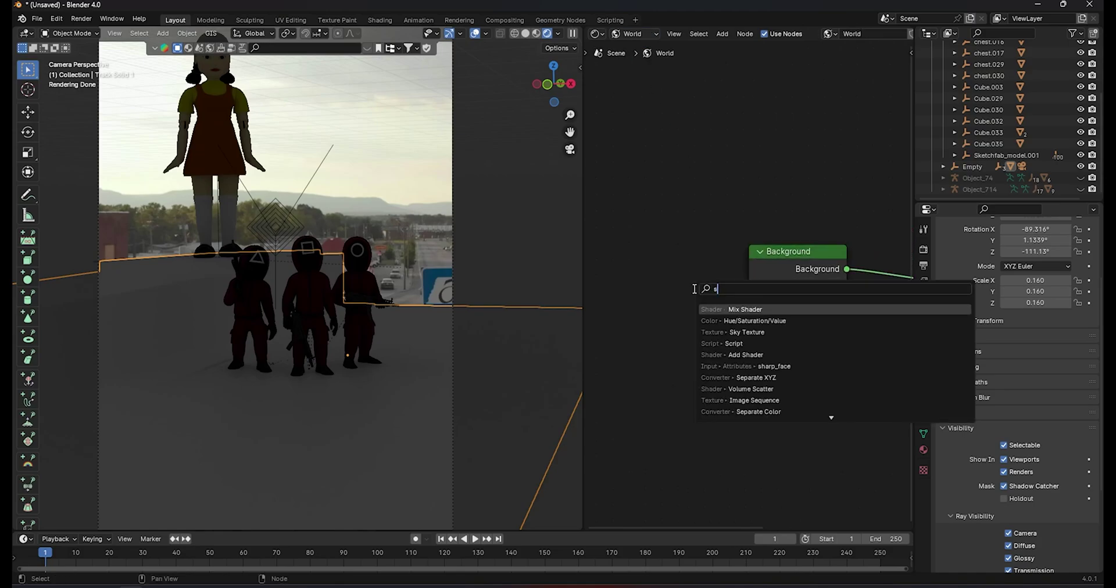
type("ky")
key("Return")
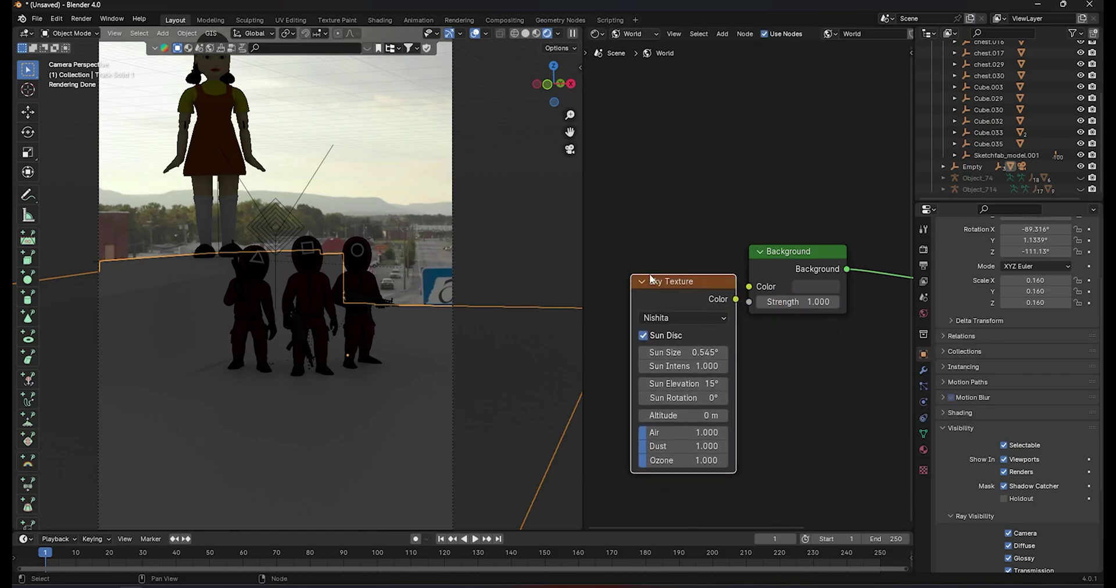
left_click(702, 277)
mouse_move(705, 284)
left_mouse_down()
mouse_move(672, 278)
mouse_move(747, 287)
left_mouse_up()
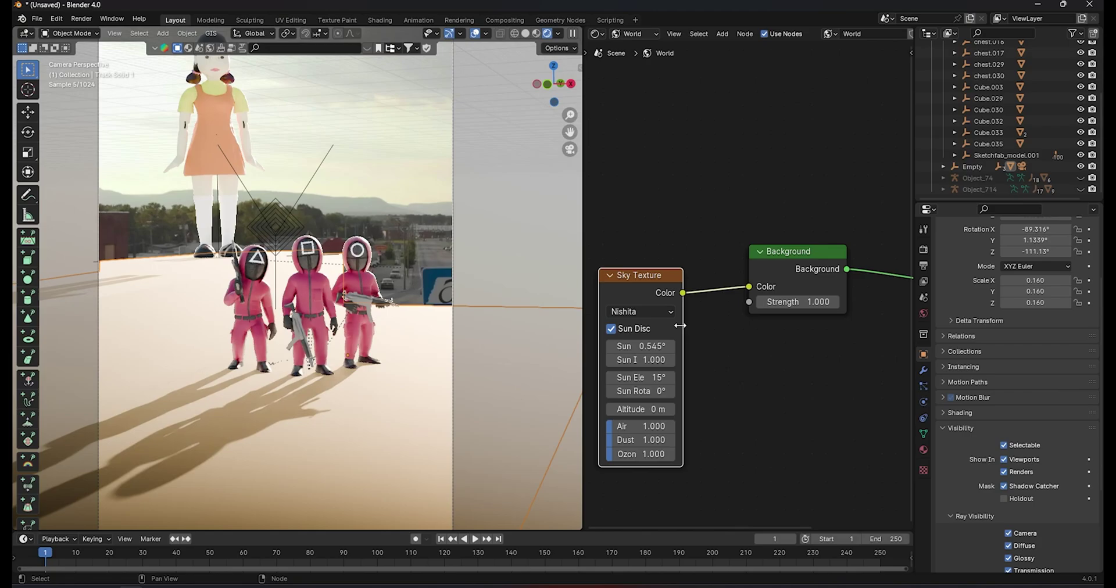
left_click_drag(683, 326, 712, 330)
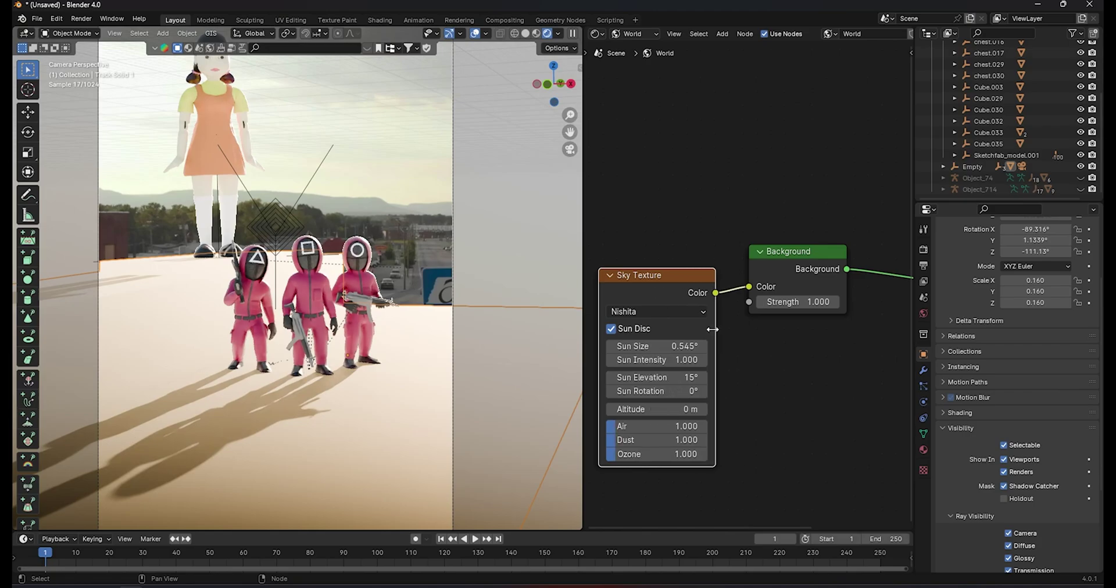
Set sun elevation 12.5°, rotation -76.5°, intensity 0.3, and Background strength 0.4
left_click(680, 377)
type("1")
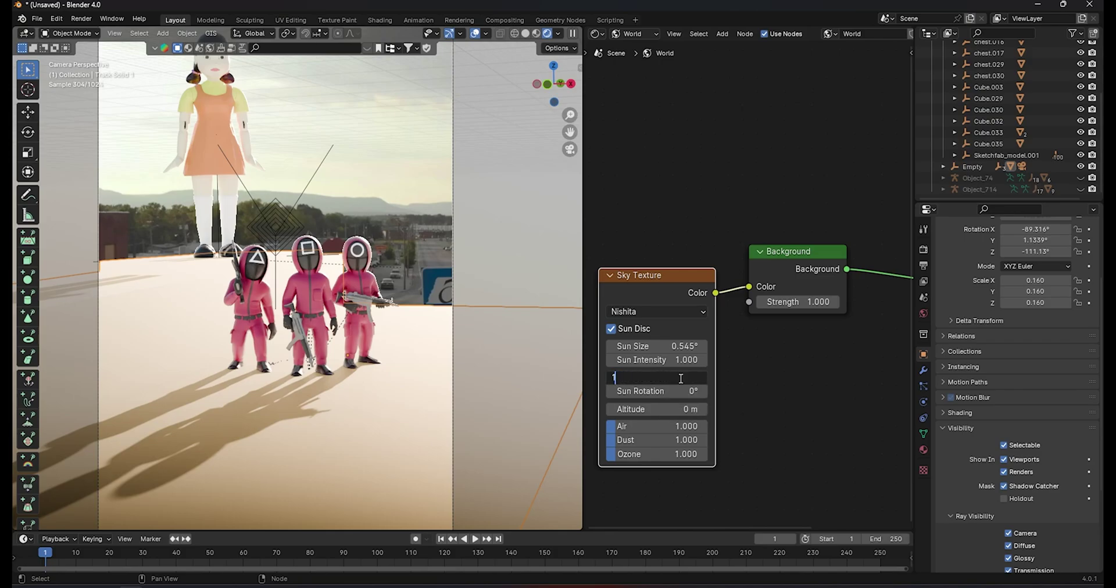
type("2.5")
key("Return")
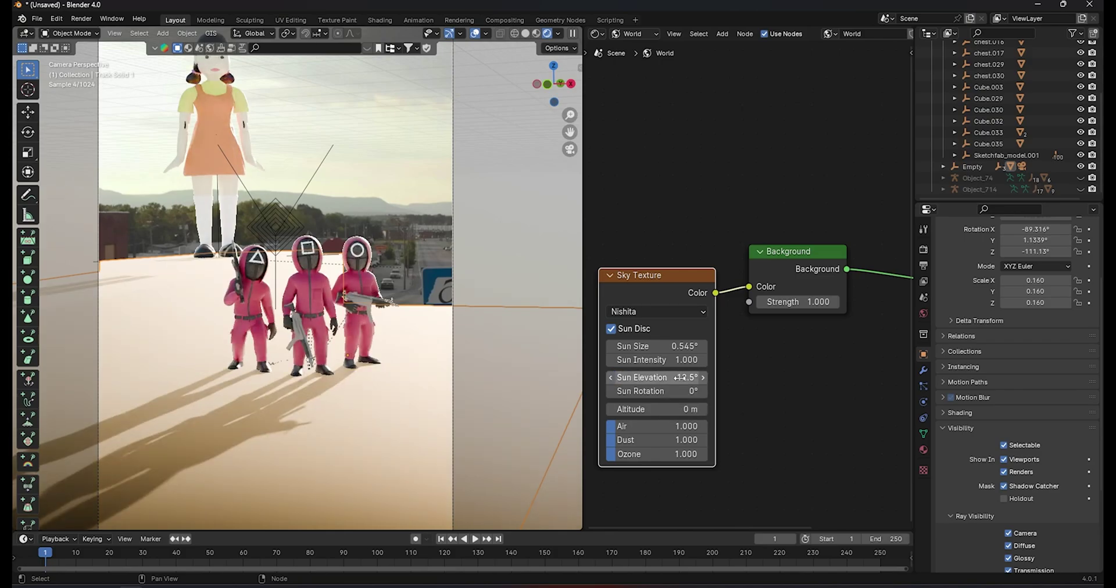
left_click(682, 392)
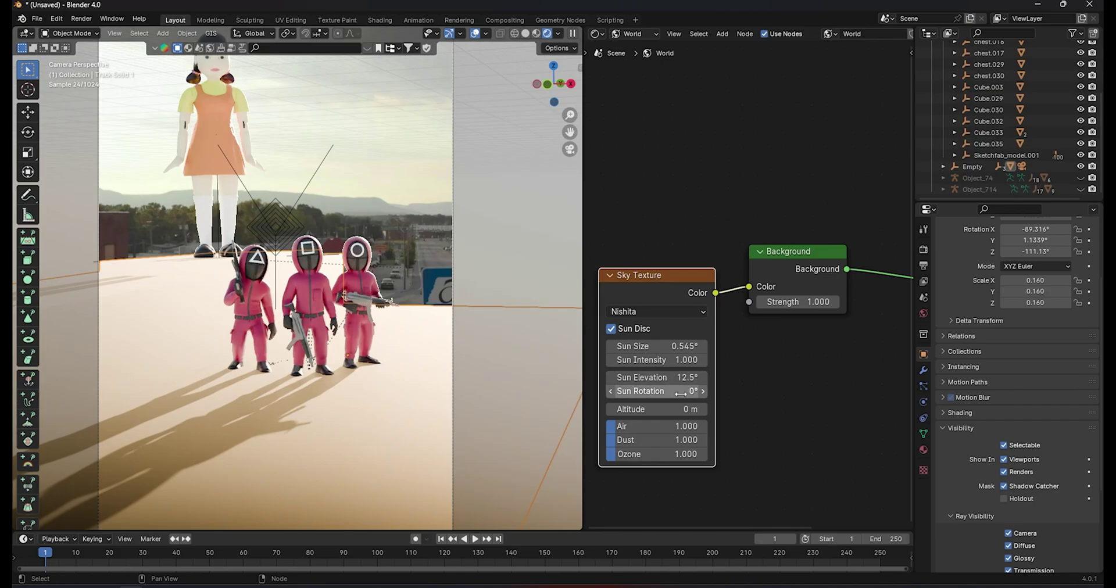
type("-7")
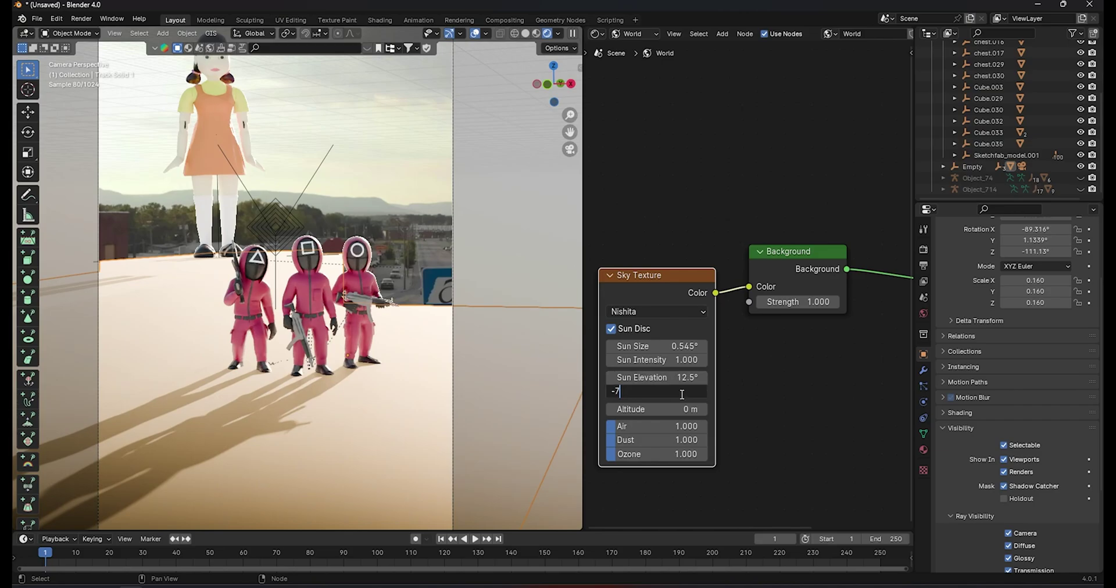
type("6.5")
key("Return")
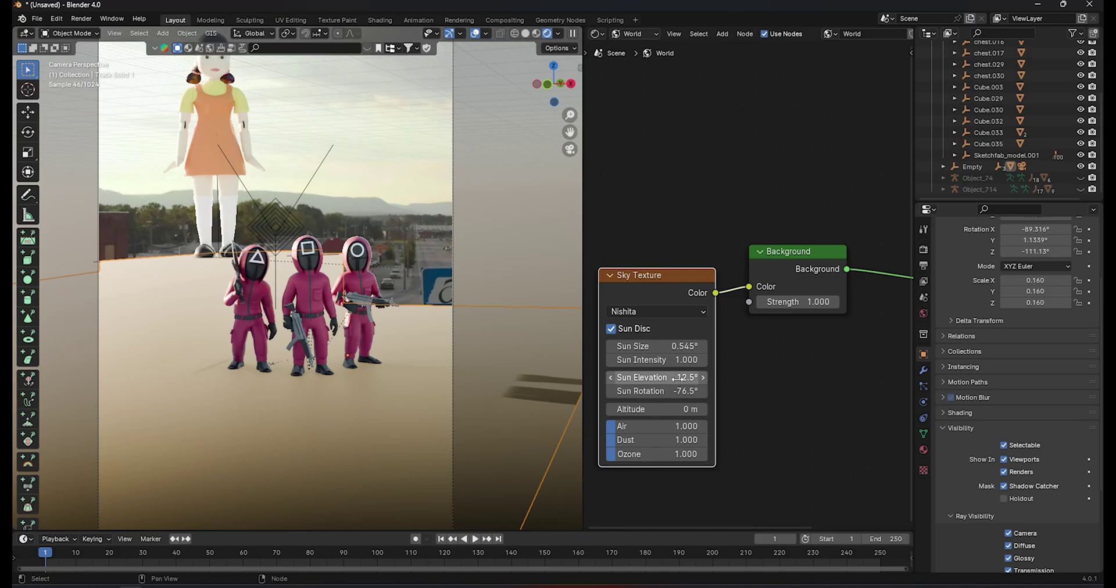
left_click(656, 361)
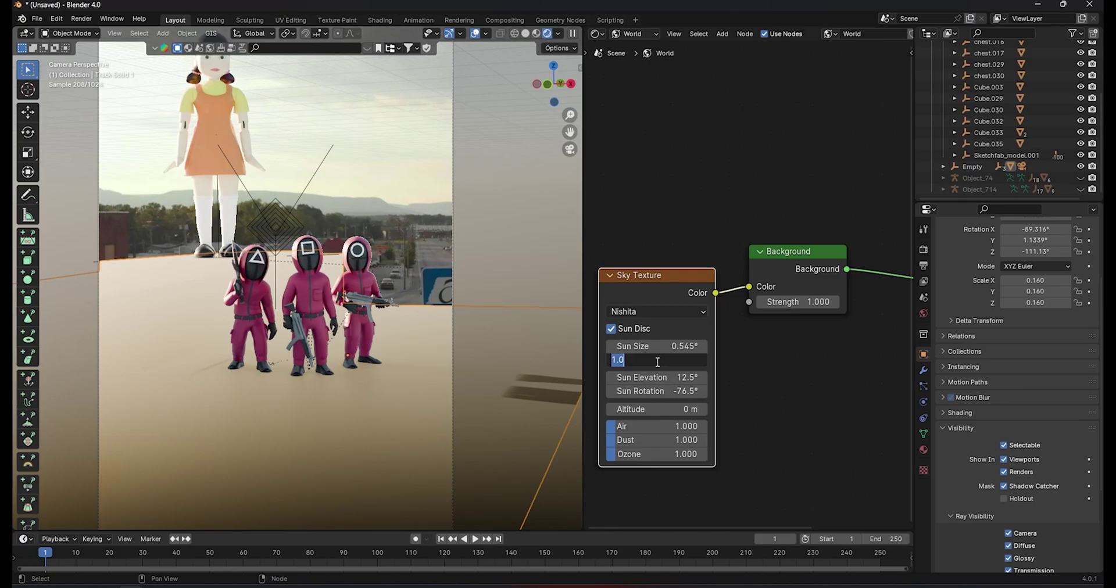
key("BackSpace")
key("Return")
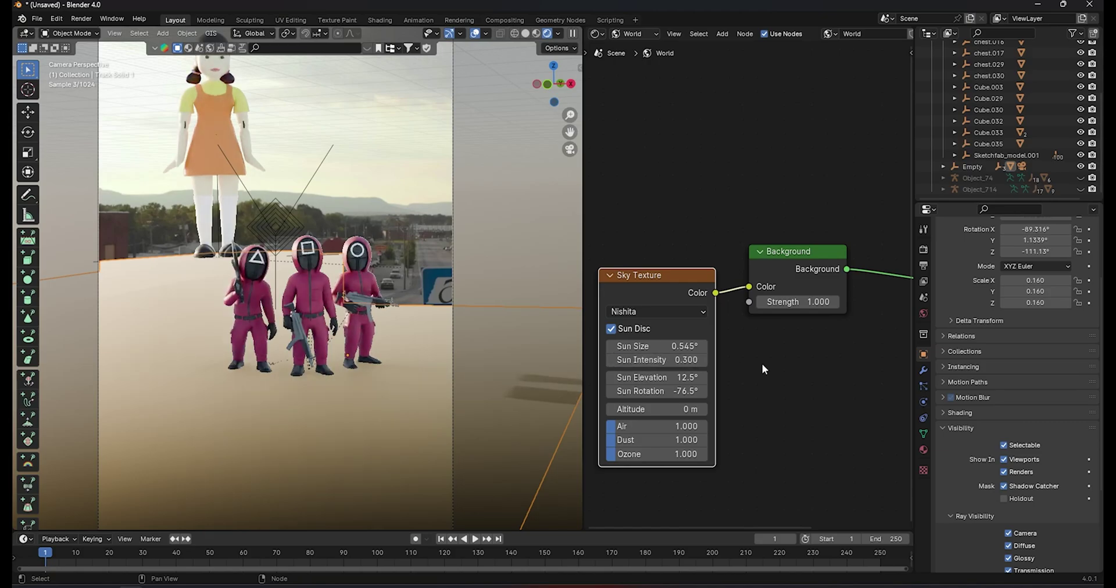
left_click(809, 298)
key("BackSpace")
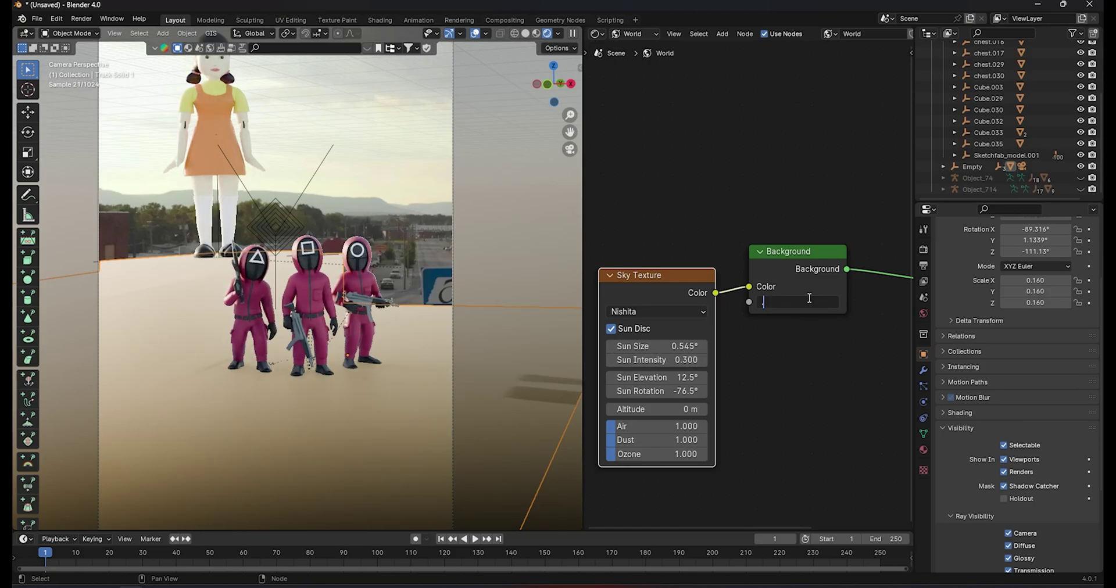
type(".4")
key("Return")
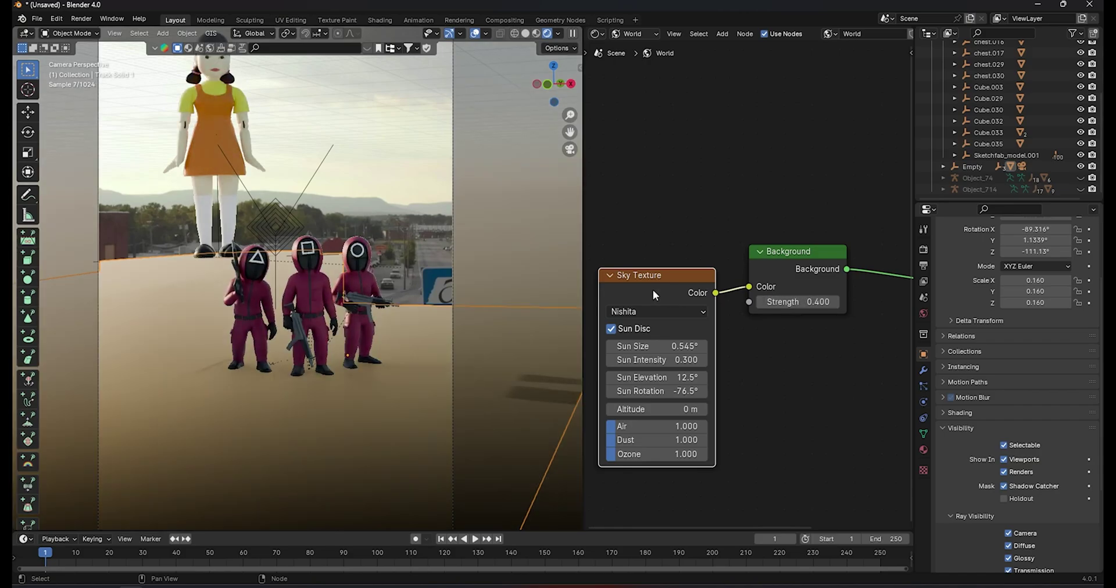
Enable Transparent in the render Film settings
scroll(398, 363, "down", 2)
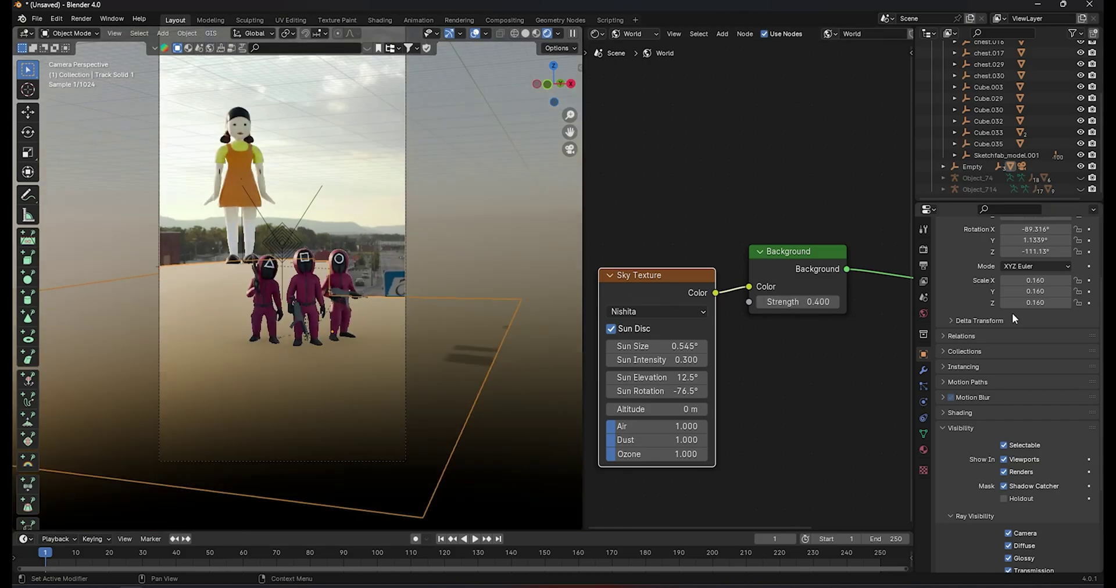
left_click(923, 249)
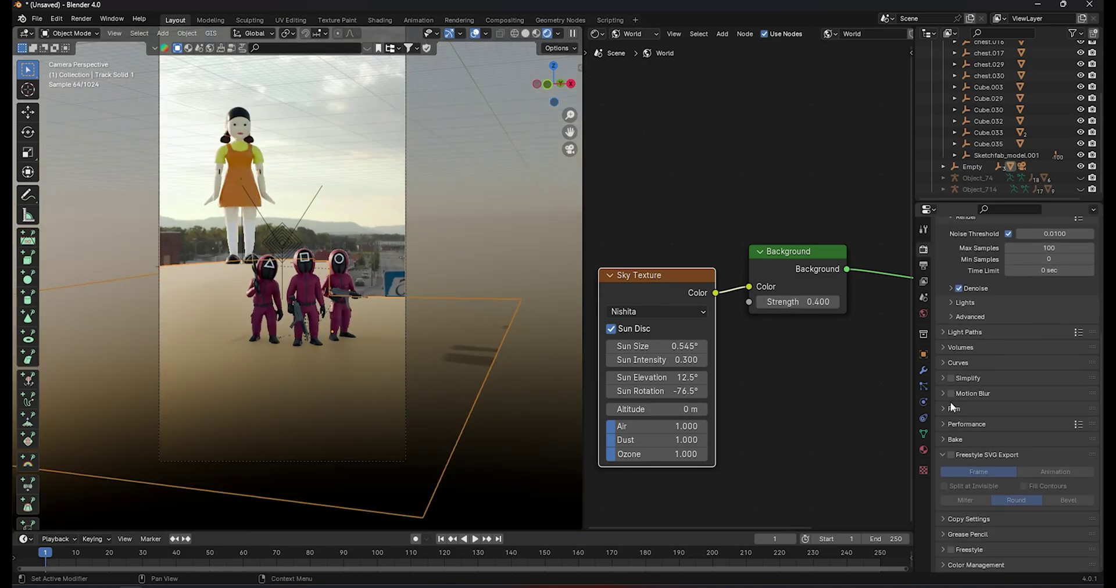
left_click(946, 410)
scroll(946, 413, "down", 3)
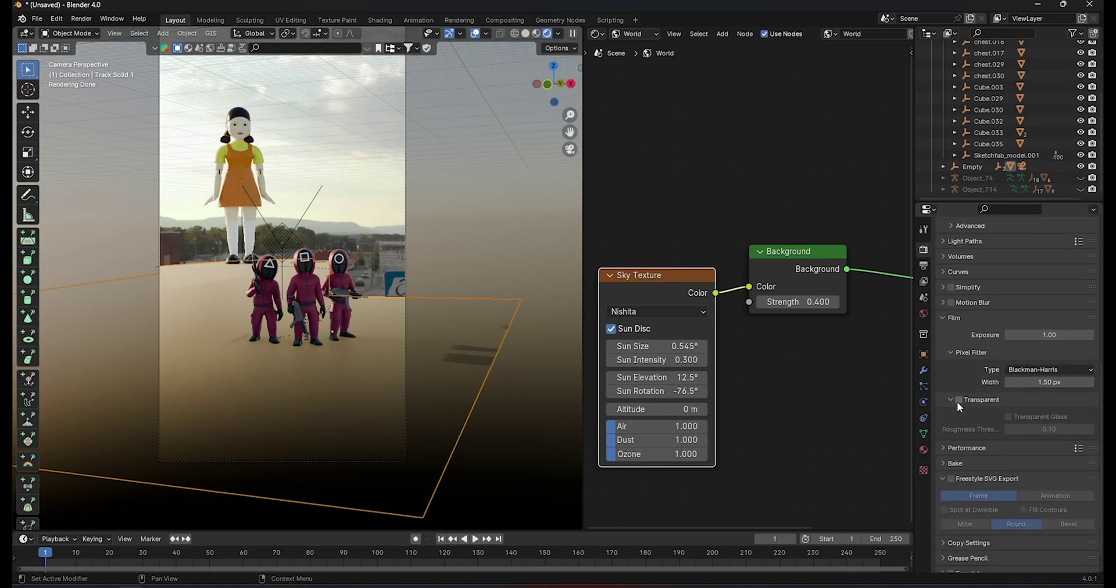
left_click(958, 400)
scroll(273, 357, "up", 3)
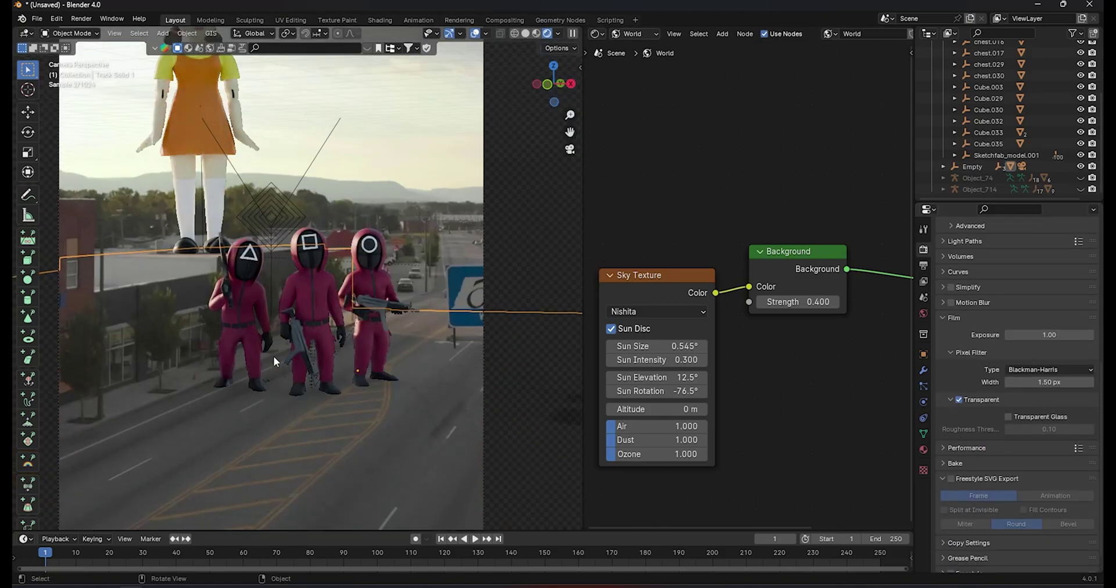
Select the guards model Sketchfab_model.001 and move it along Z onto the road
scroll(374, 413, "down", 1)
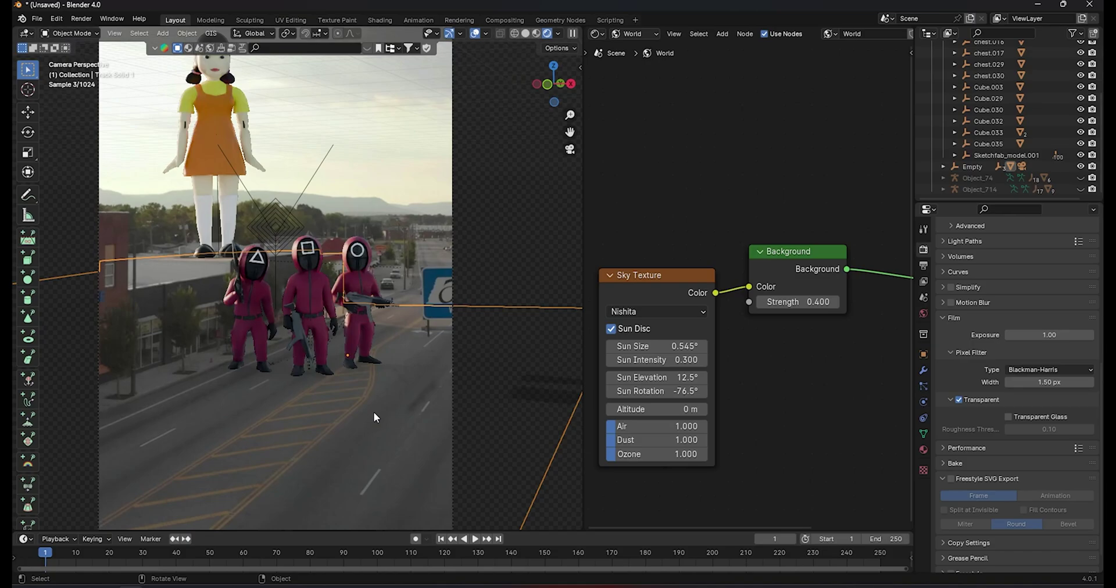
scroll(374, 413, "down", 2)
scroll(422, 393, "up", 2)
scroll(416, 426, "up", 2)
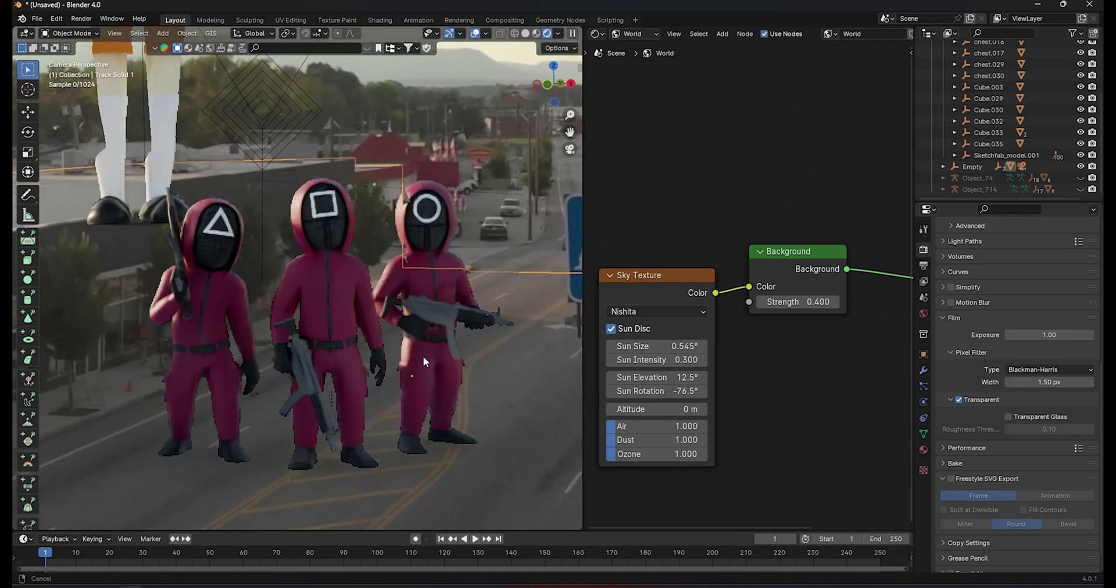
scroll(424, 357, "up", 1)
scroll(408, 406, "up", 2)
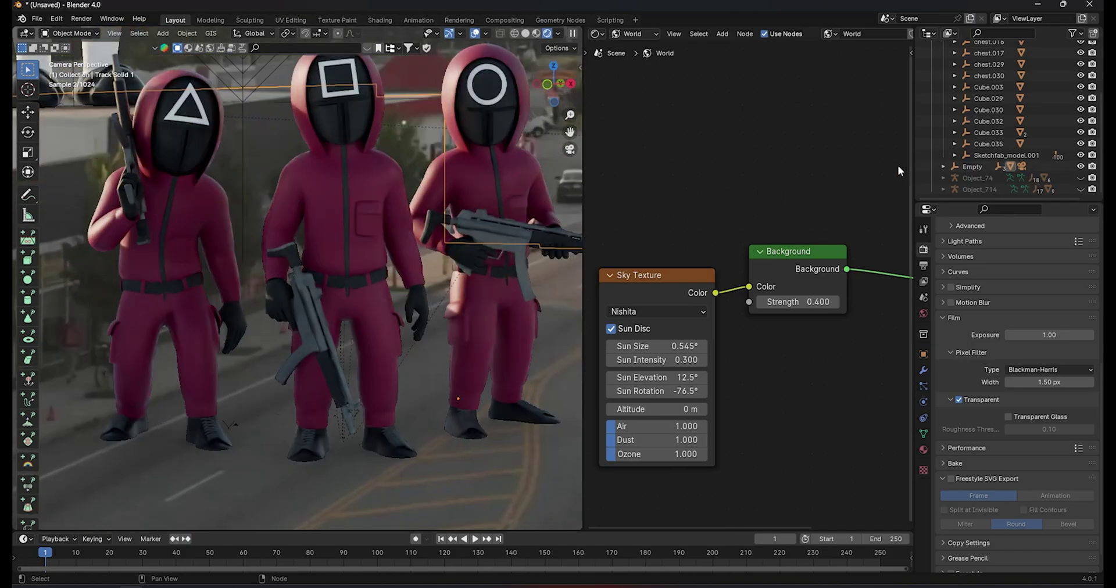
left_click(988, 155)
middle_click_drag(415, 346, 408, 385)
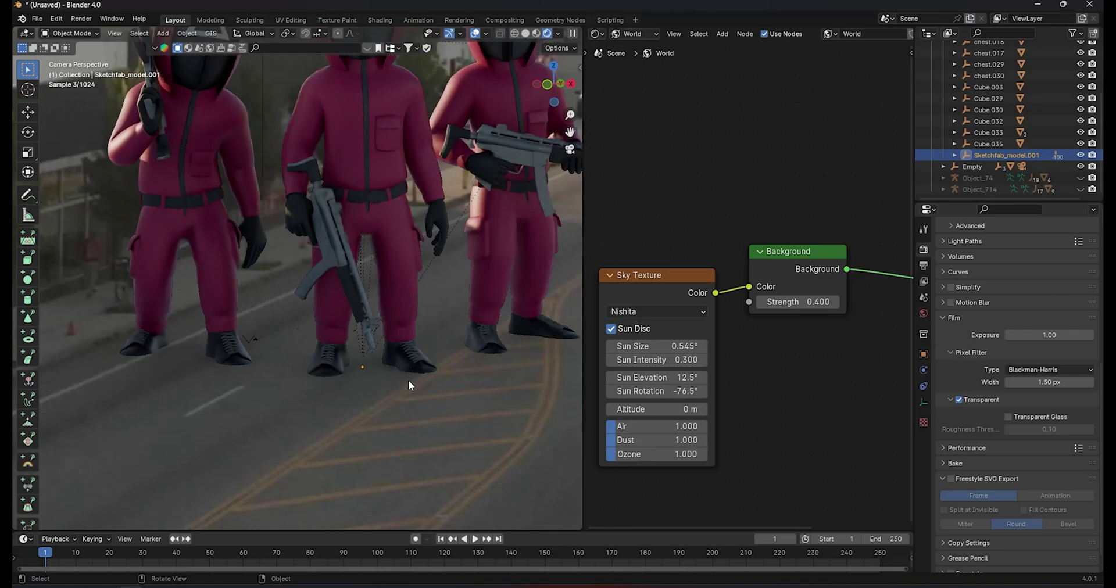
key("g")
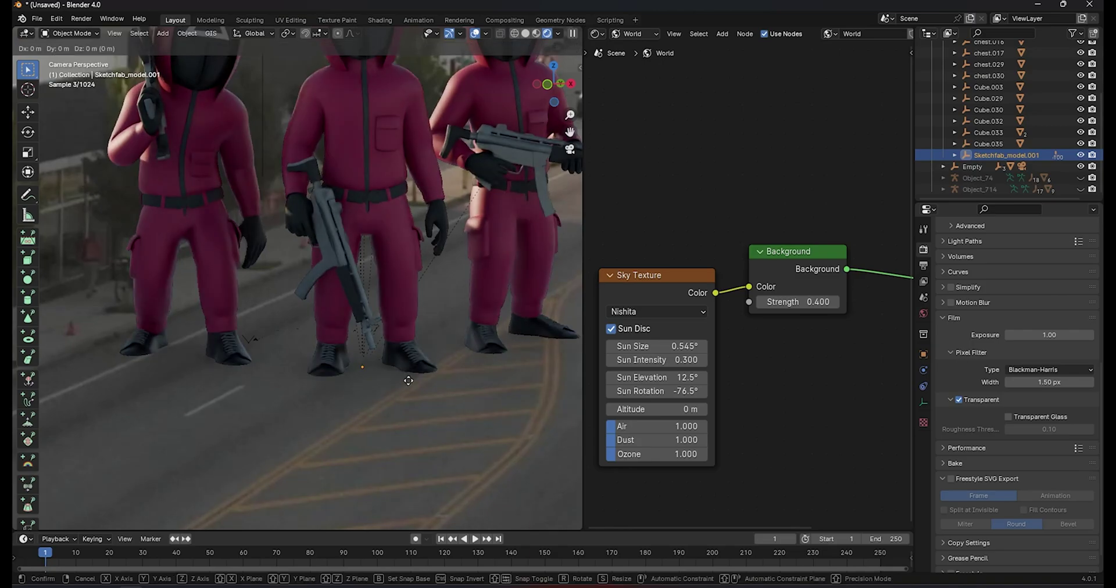
key("z")
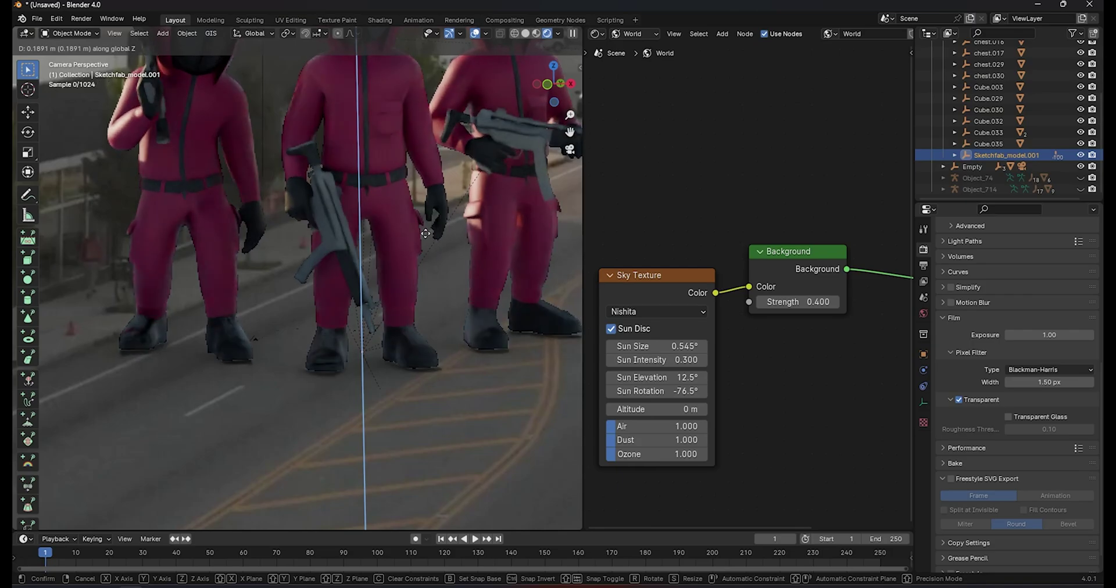
left_click(432, 253)
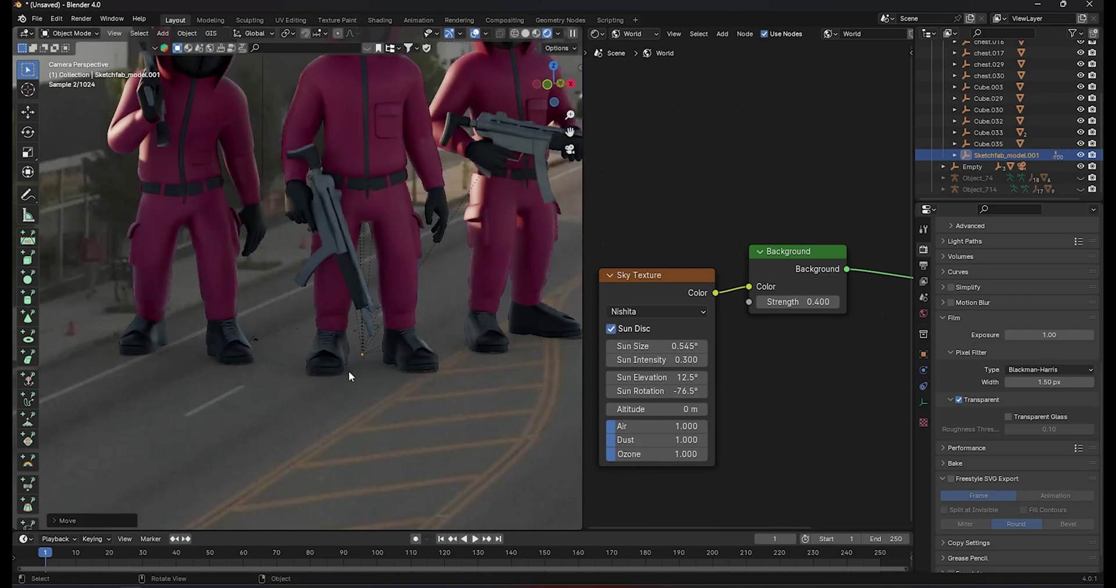
Switch the Shader Editor from World to Object material nodes
scroll(372, 377, "down", 2)
middle_click_drag(312, 315, 312, 375)
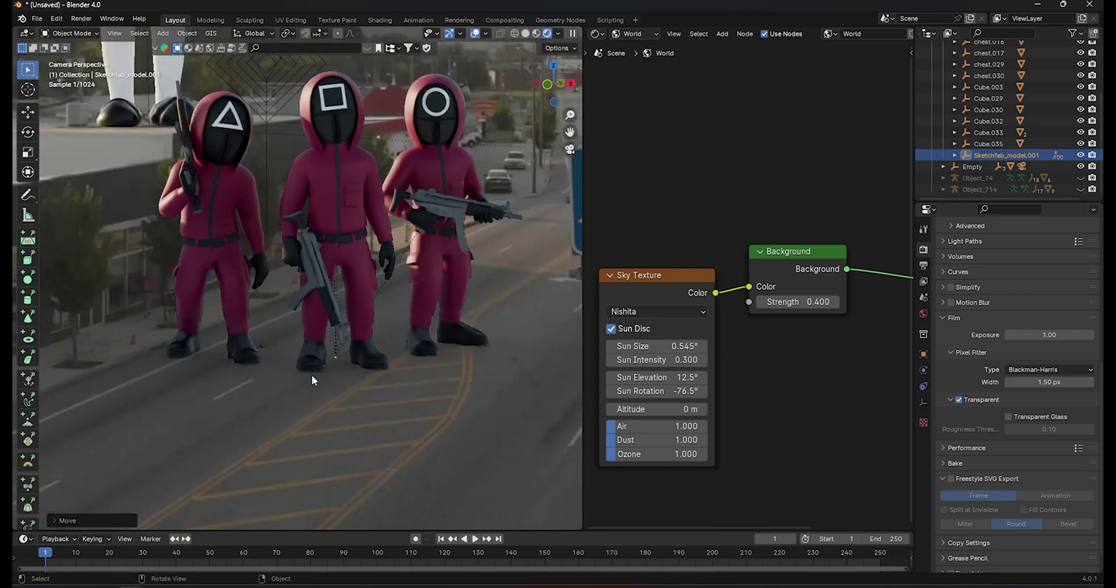
scroll(430, 365, "down", 2)
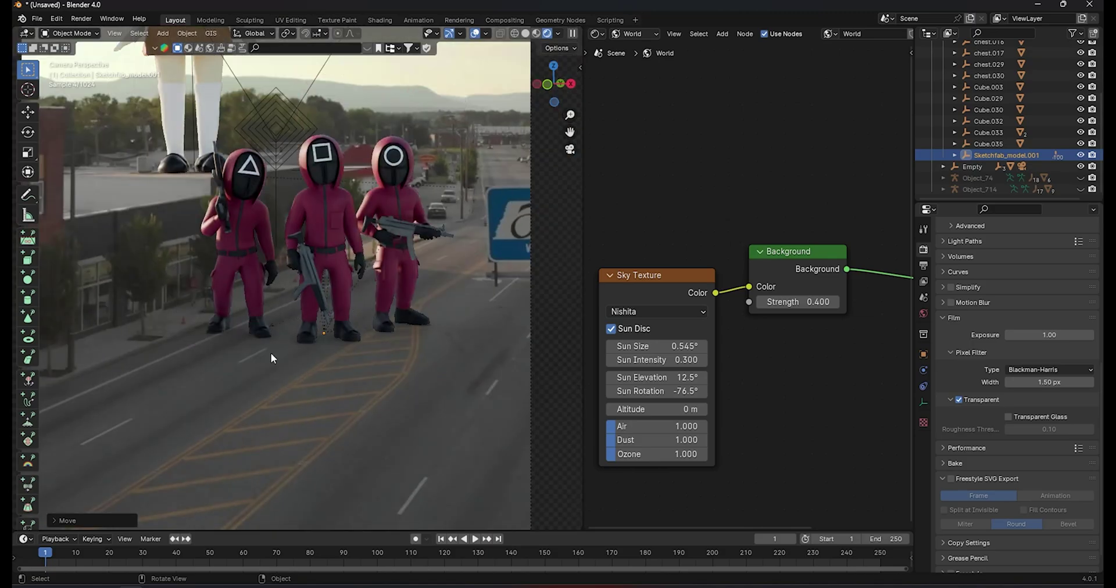
scroll(407, 352, "up", 2)
scroll(414, 351, "up", 1)
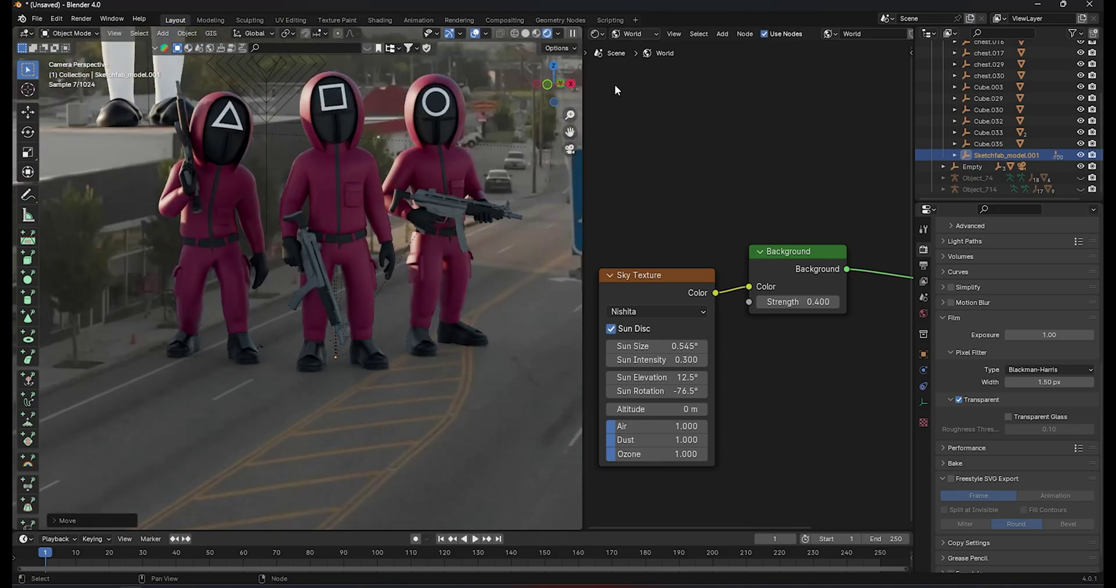
left_click(632, 33)
left_click(644, 61)
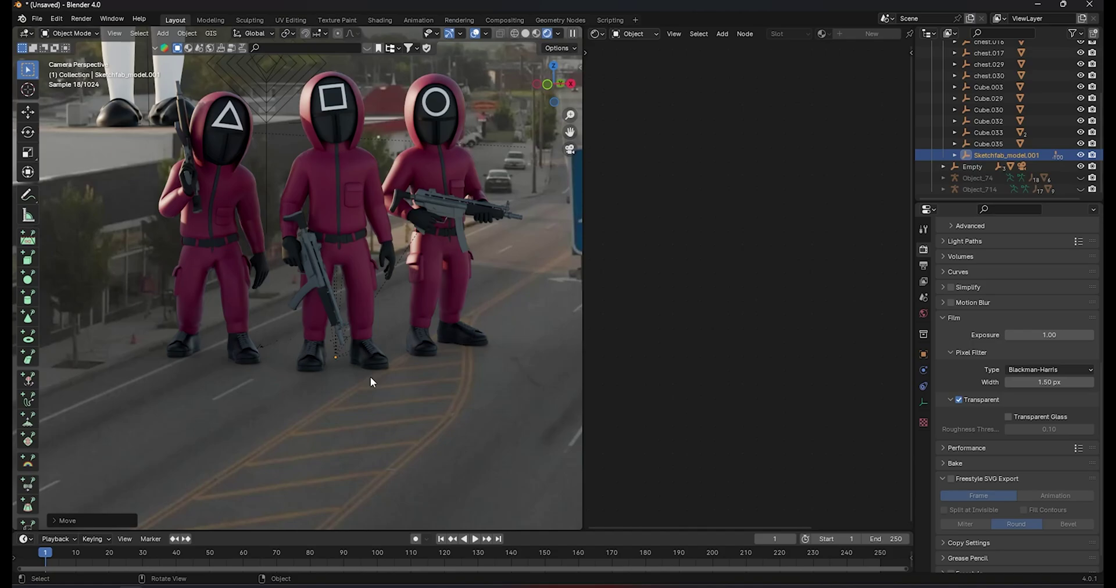
Select Track Solid 1 and darken its material's Base Color to almost black
left_click(410, 387)
scroll(375, 390, "down", 1)
middle_click_drag(797, 364, 727, 376)
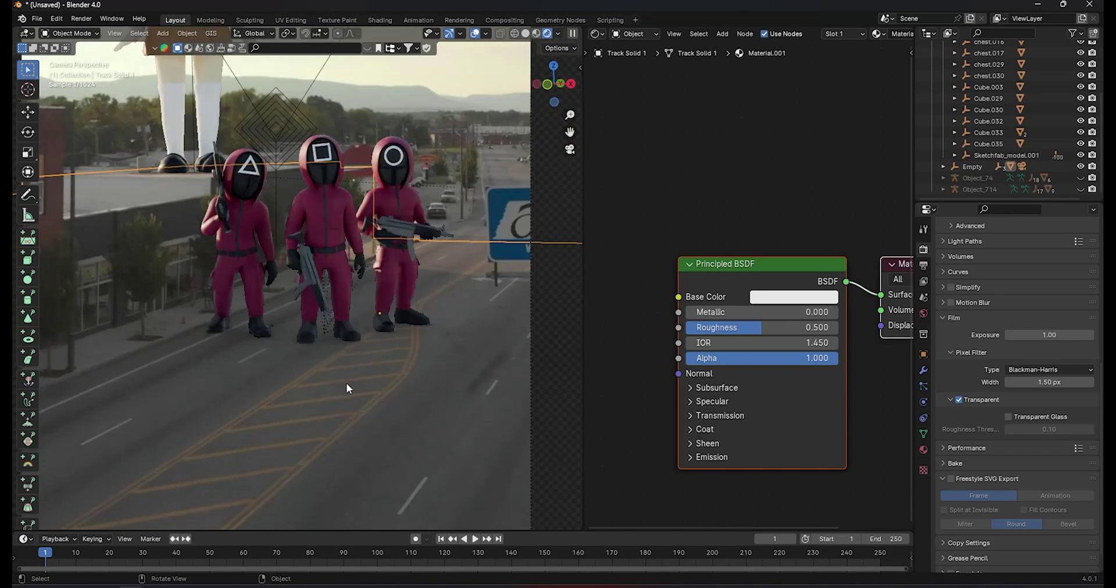
scroll(340, 384, "up", 3)
left_click(801, 297)
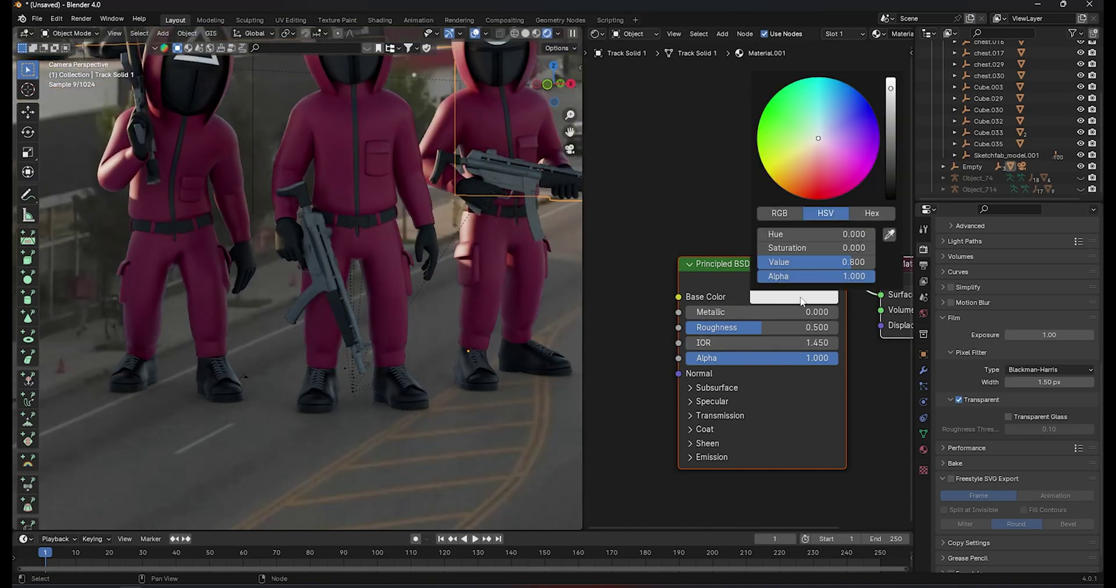
left_click_drag(895, 109, 890, 196)
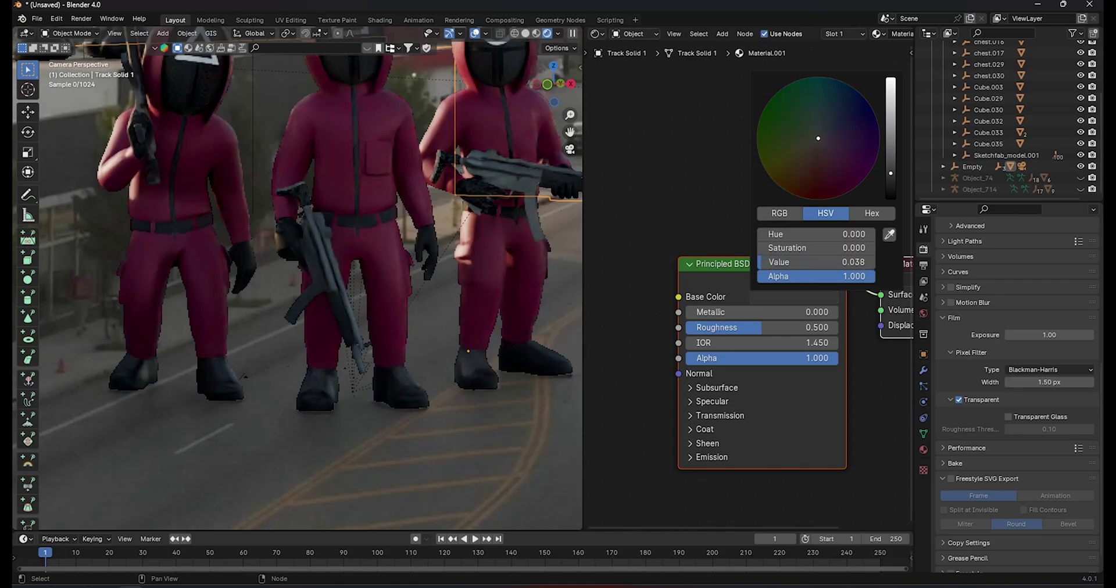
scroll(424, 407, "down", 3)
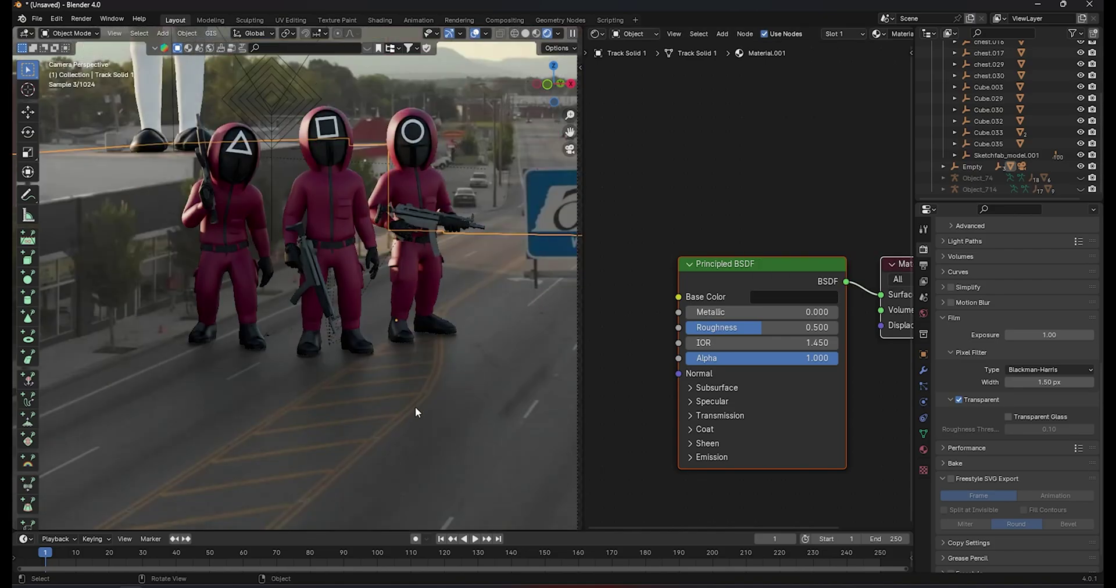
left_click(797, 297)
left_click_drag(889, 190, 890, 192)
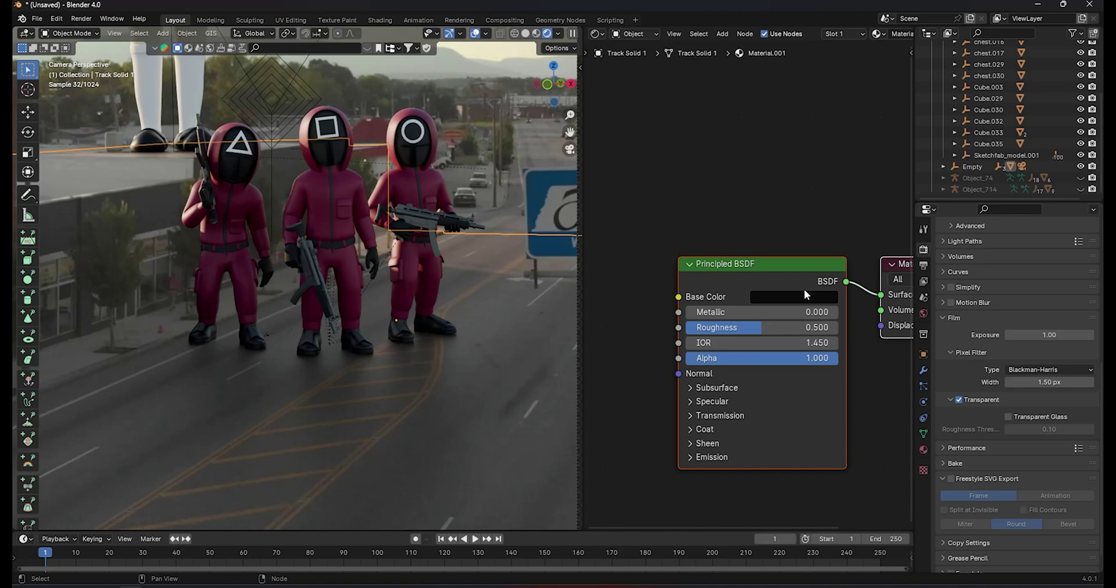
Reveal all hidden objects, then hide the Object_714 armature and the other armatures again
left_click(515, 400)
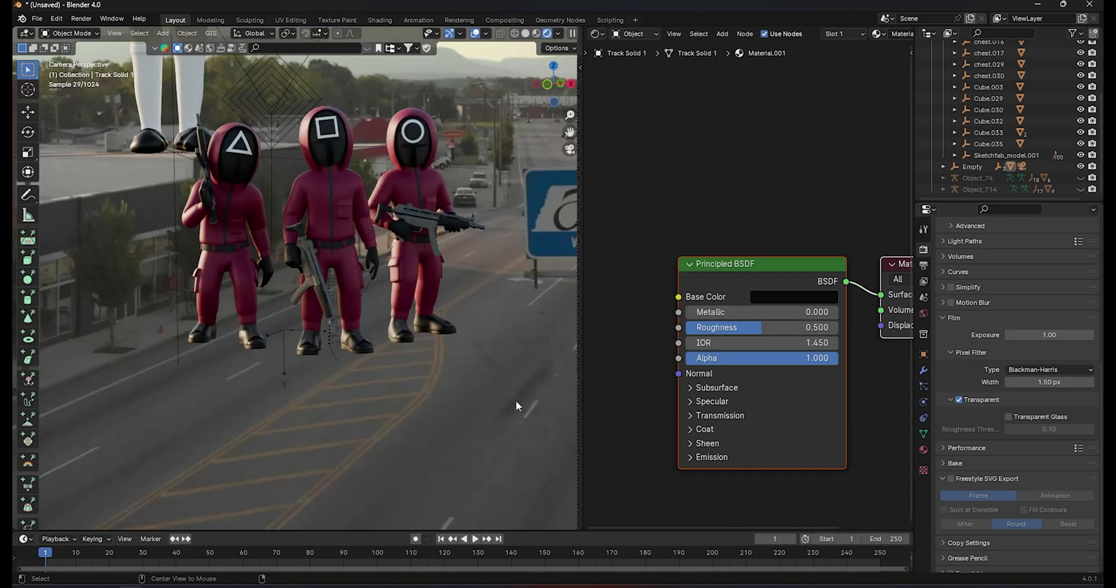
key("alt+h")
left_click(473, 322)
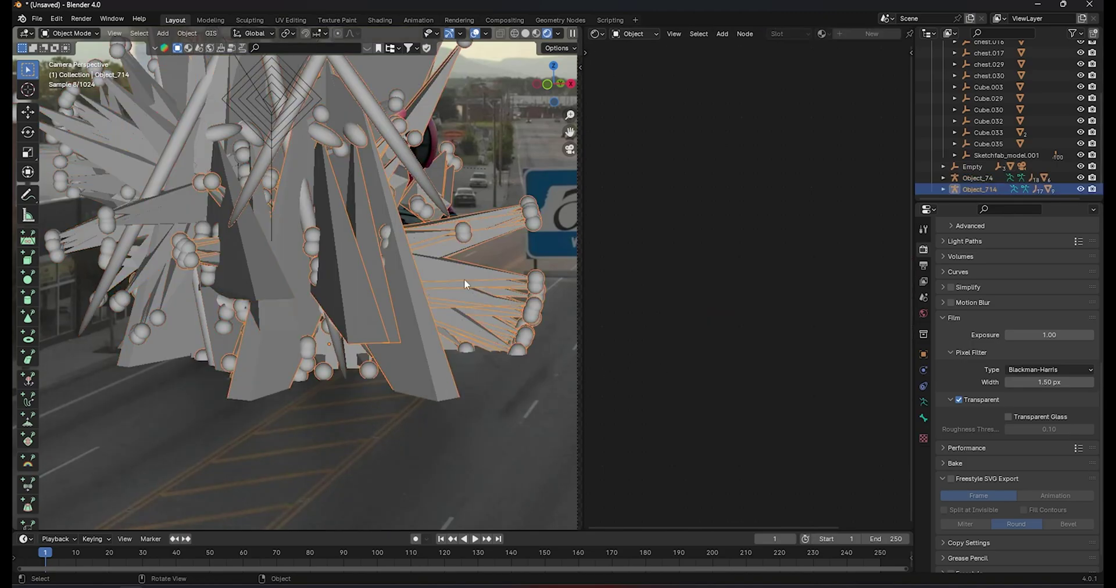
key("h")
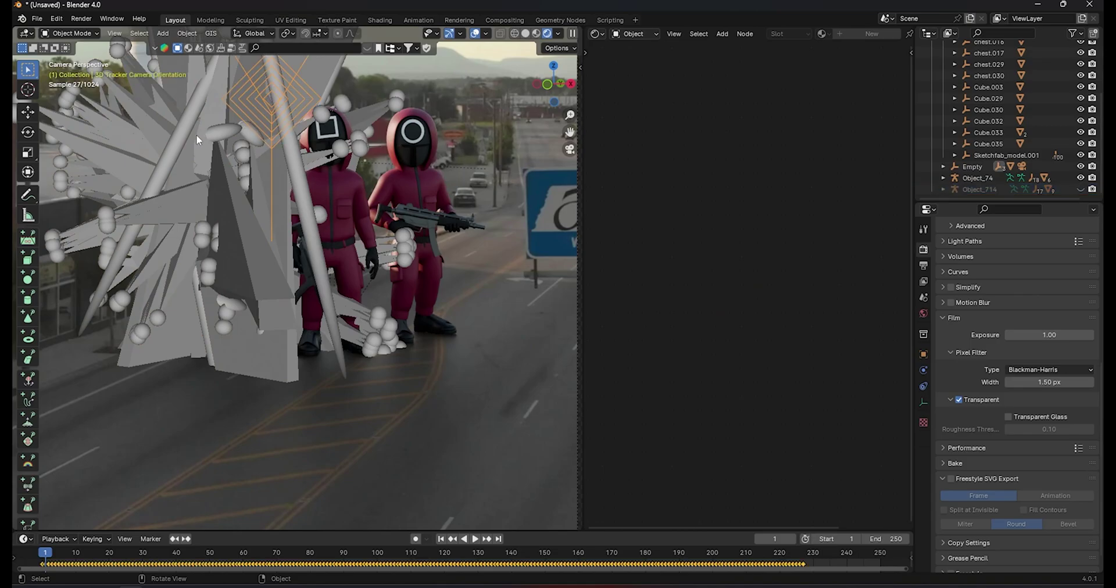
left_click(183, 152)
key("h")
Reselect Track Solid 1 and fine-tune its base colour value to about 0.098
left_click(382, 410)
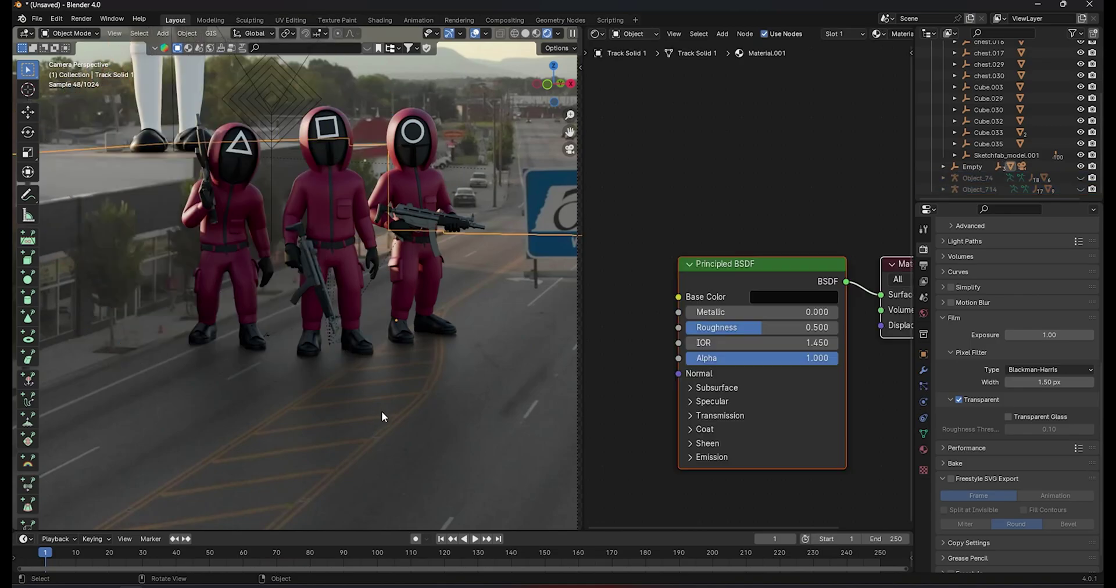
left_click(831, 297)
mouse_move(889, 189)
left_mouse_down()
mouse_move(890, 99)
mouse_move(890, 190)
left_mouse_up()
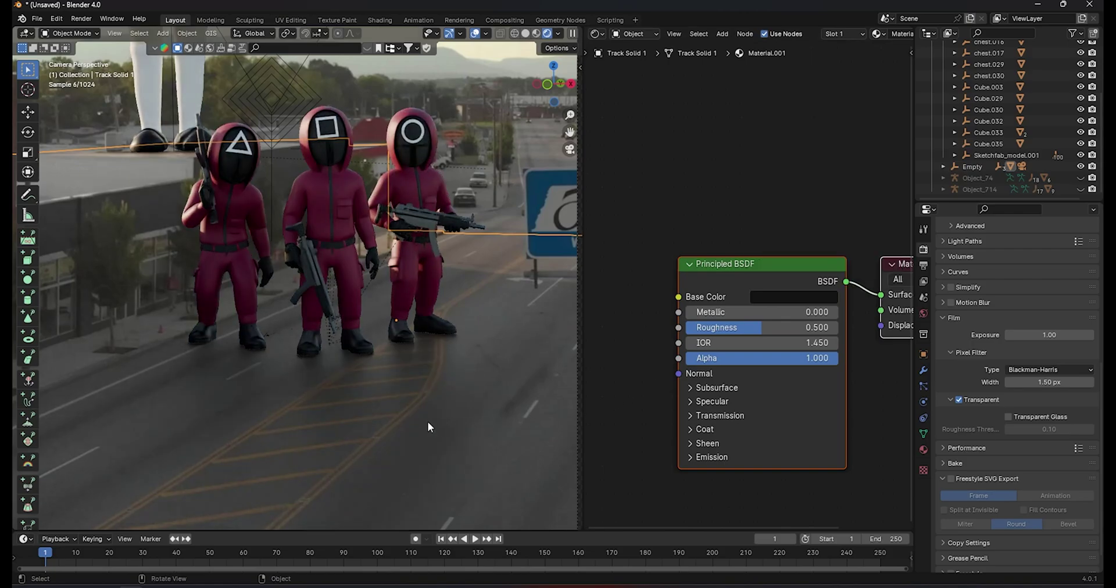
scroll(327, 344, "down", 2)
scroll(357, 331, "down", 2)
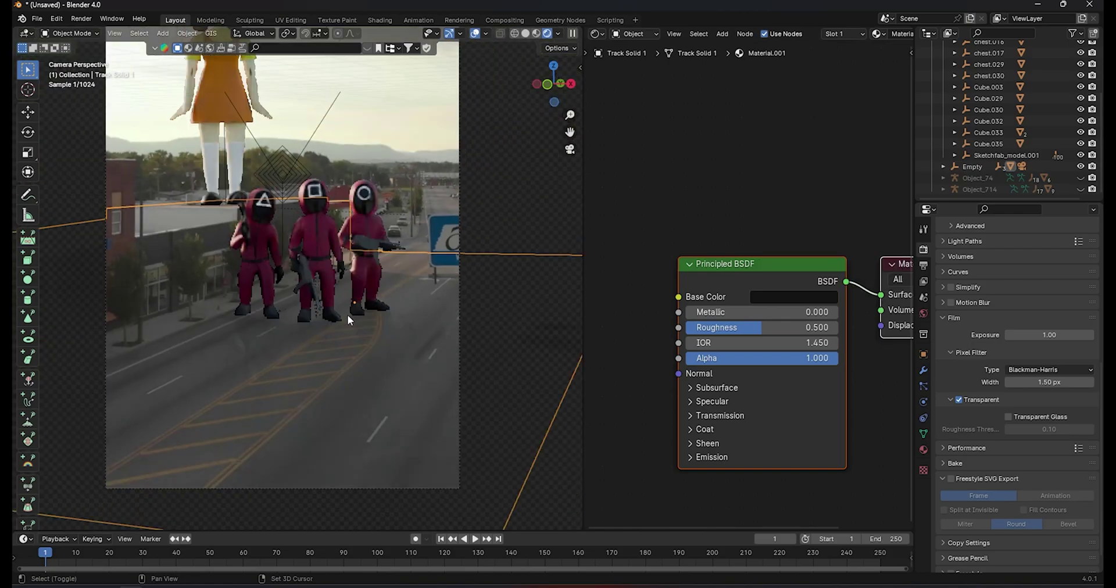
scroll(314, 334, "down", 2)
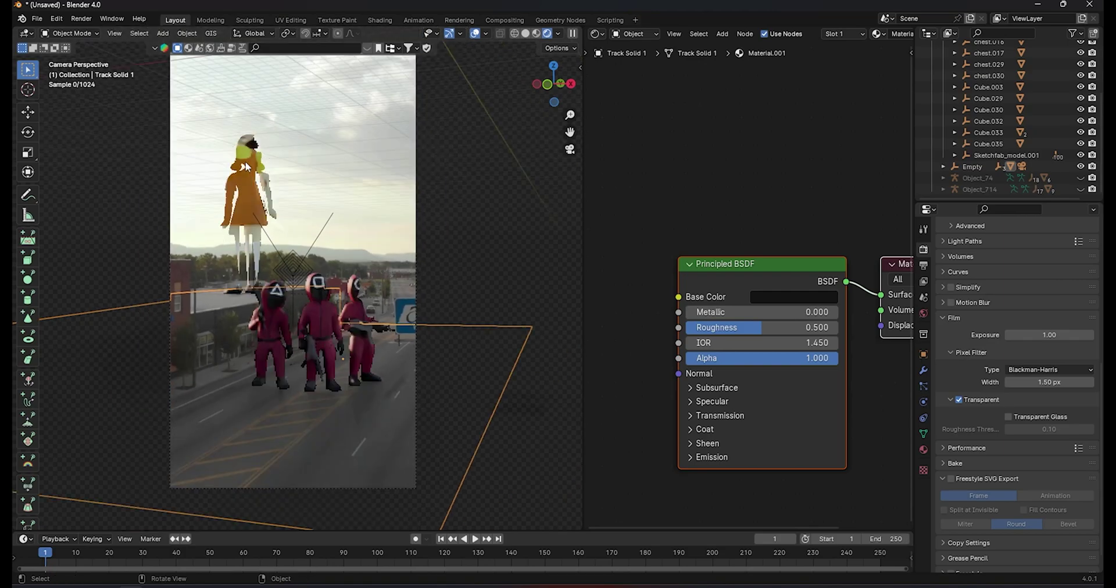
scroll(271, 256, "up", 1)
scroll(292, 319, "up", 1)
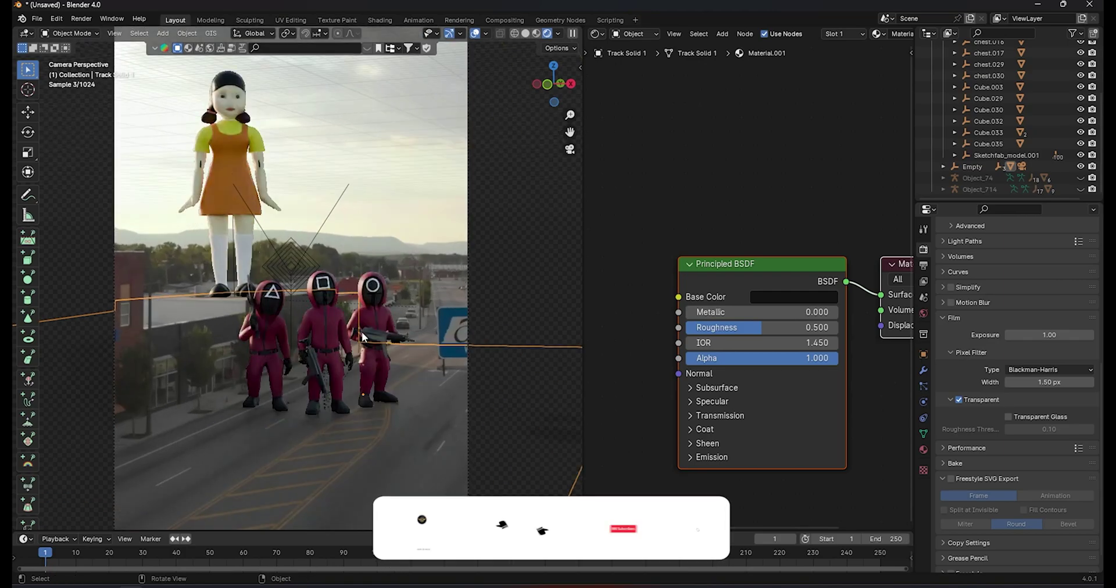
In the World nodes, set the Background Strength to 0.45
left_click(631, 34)
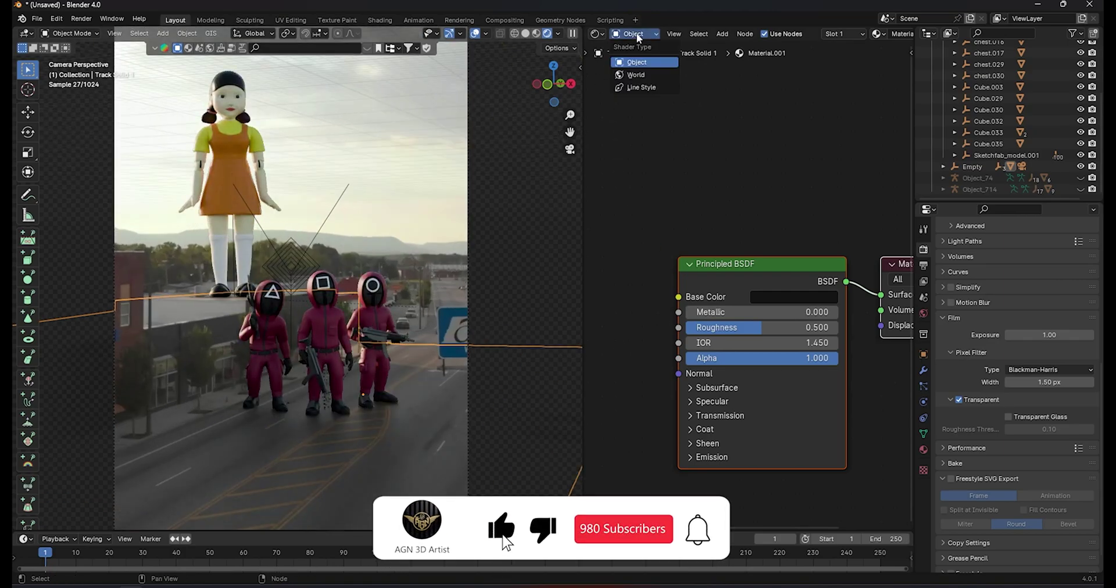
left_click(639, 70)
scroll(736, 259, "up", 2)
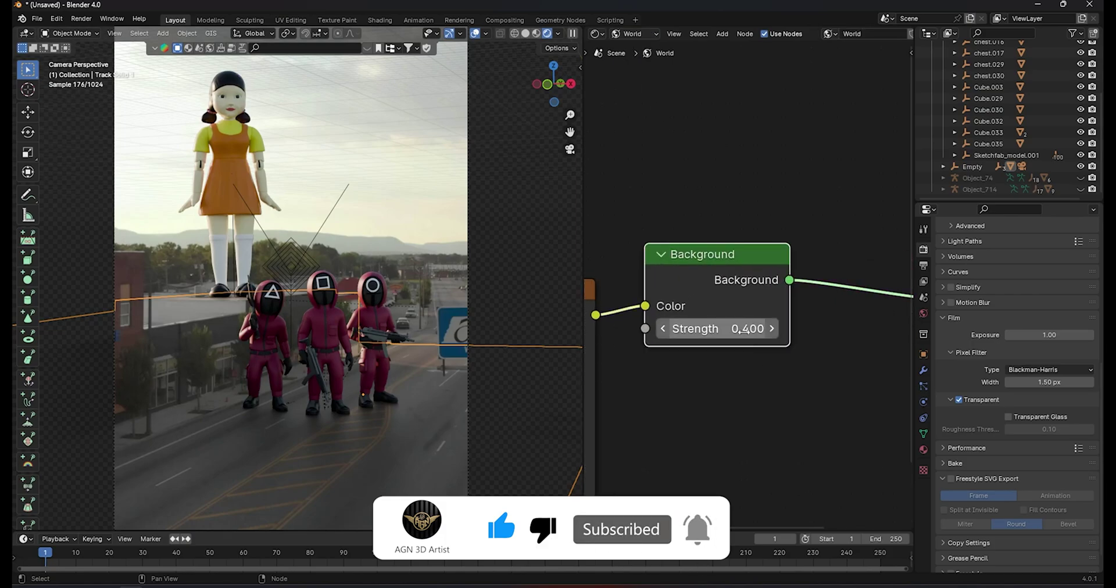
left_click(744, 330)
type("0.3")
key("Return")
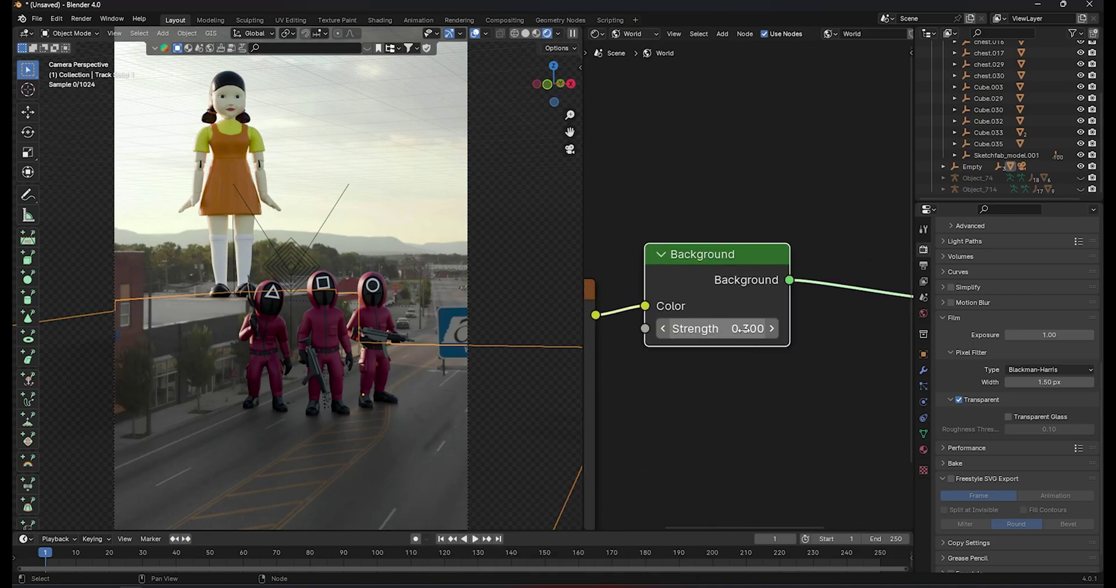
left_click(740, 328)
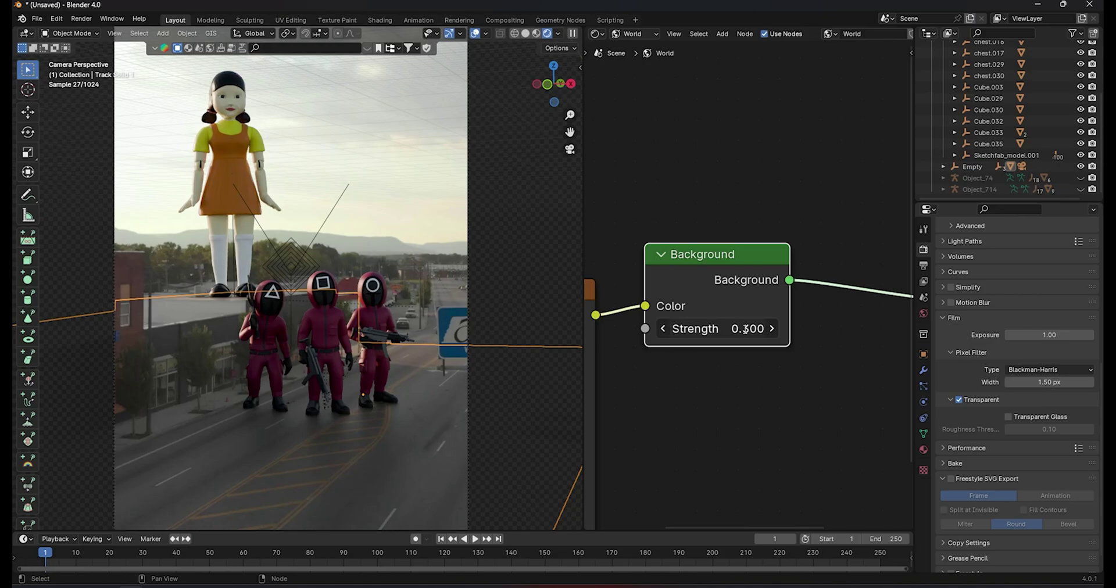
type(".")
type("45")
key("Return")
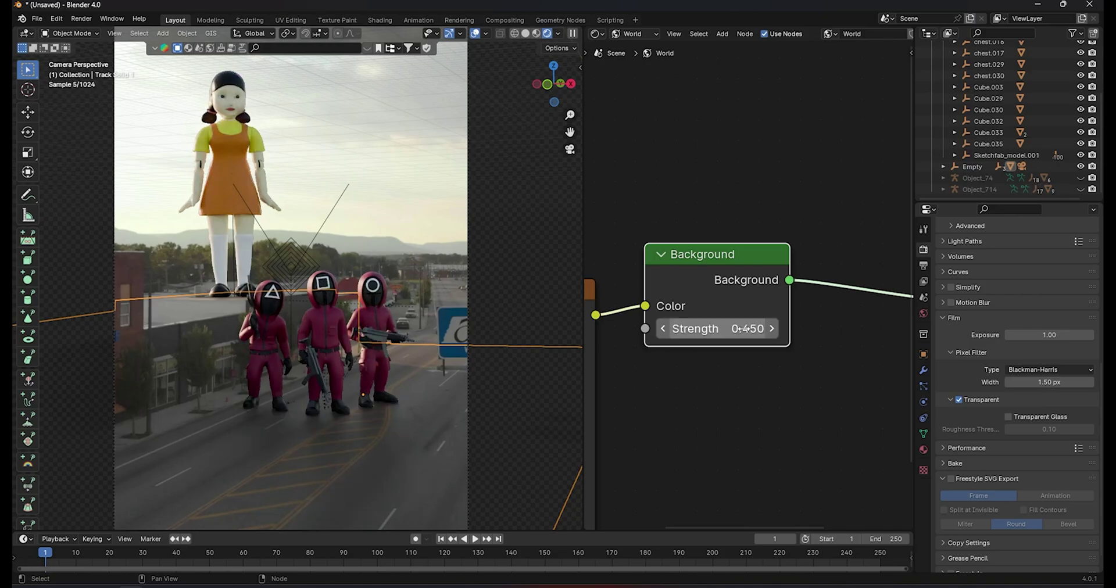
Deselect the Background node and select the camera tracker object
left_click(752, 428)
left_click(343, 196)
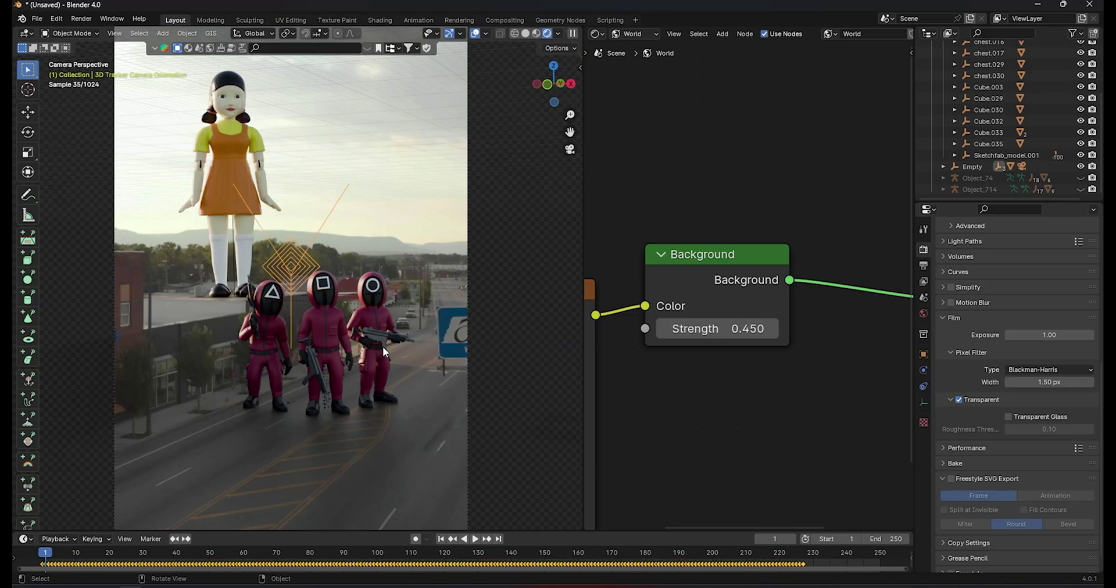
scroll(370, 352, "up", 3)
scroll(154, 214, "down", 1)
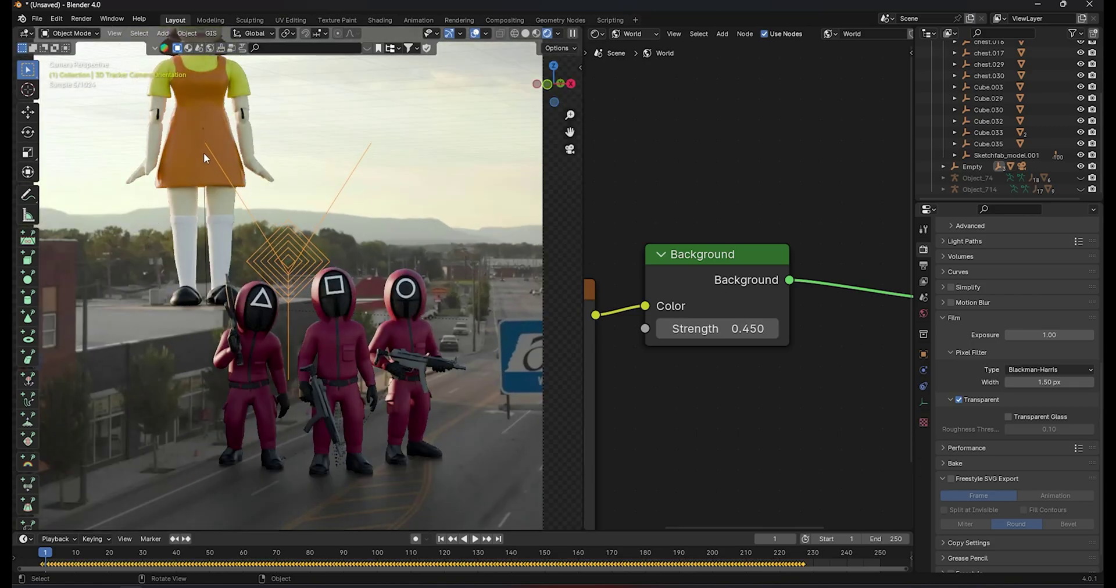
scroll(204, 152, "down", 1)
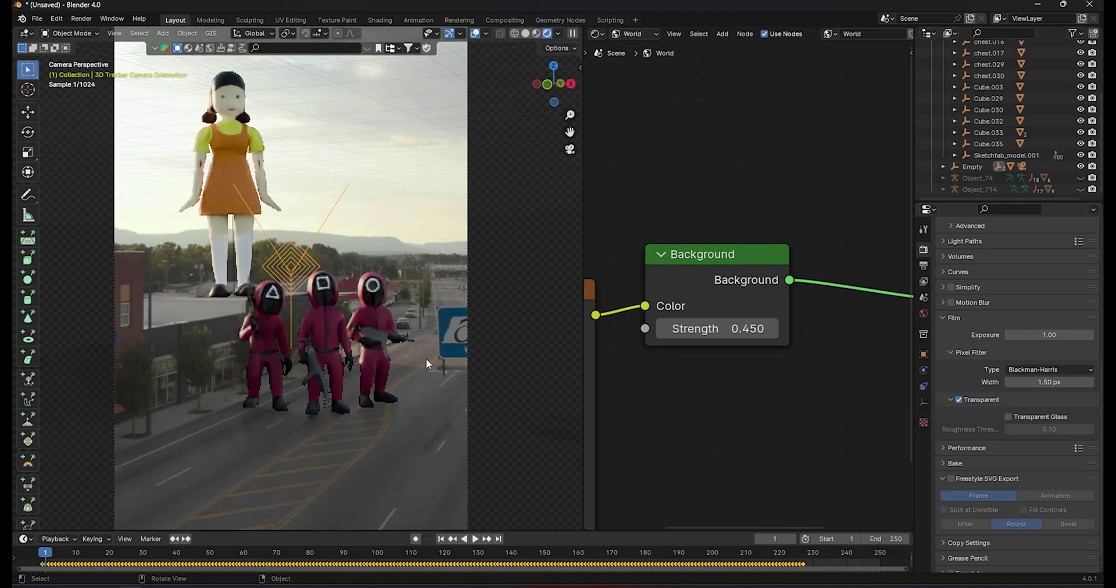
scroll(409, 374, "down", 1, "shift")
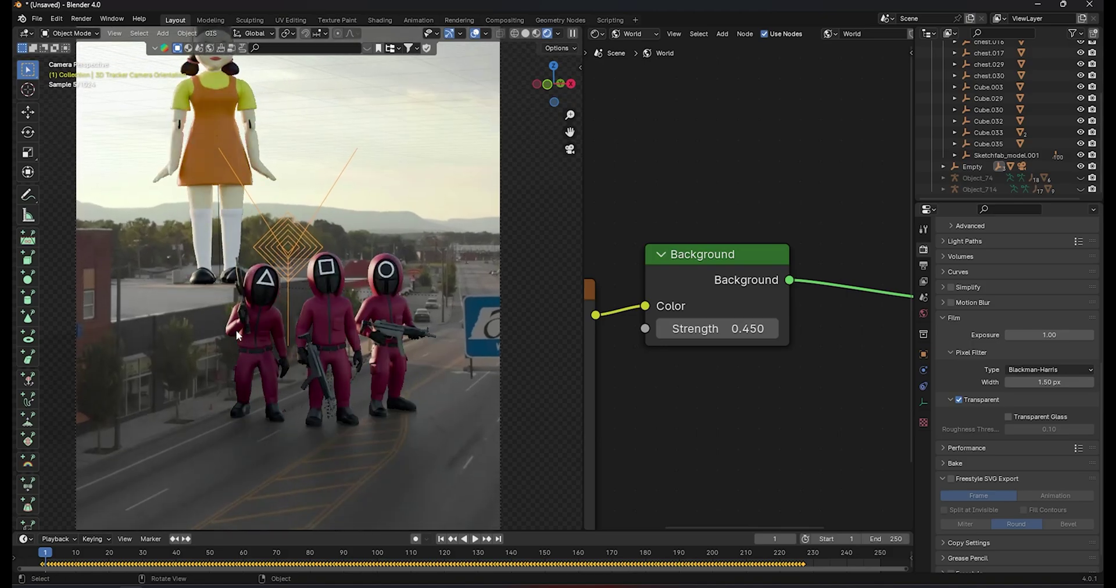
Select the Track Solid 1 floor and turn off its Shadow Catcher option
left_click(296, 364)
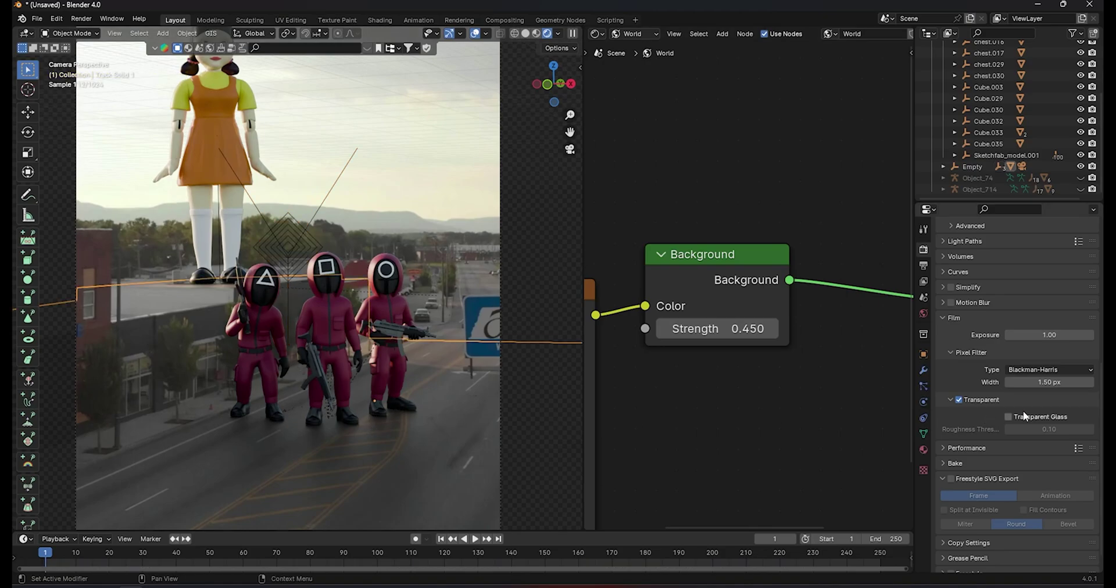
left_click(923, 354)
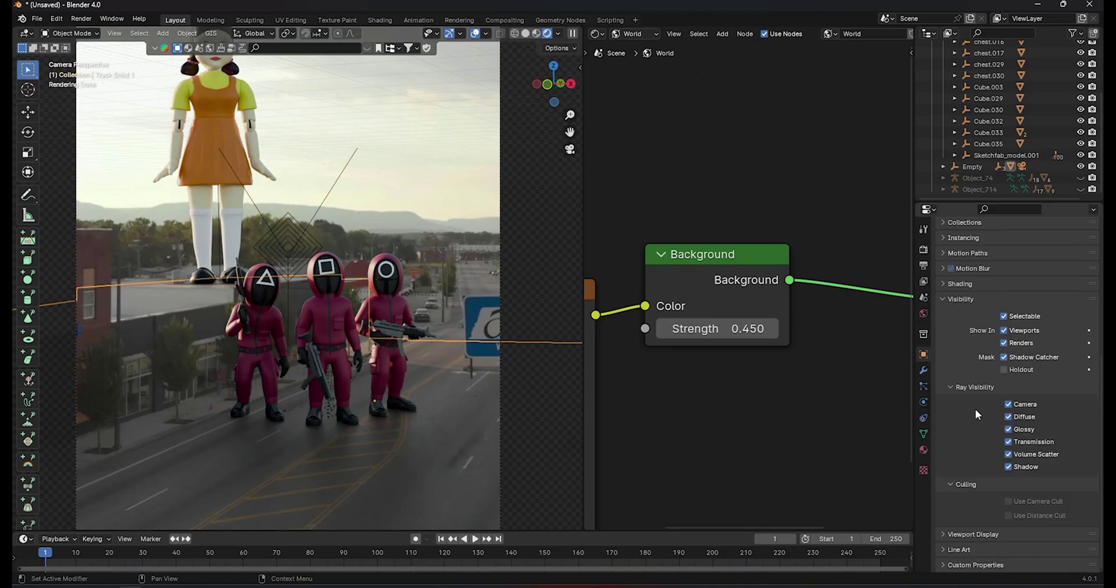
left_click(1002, 360)
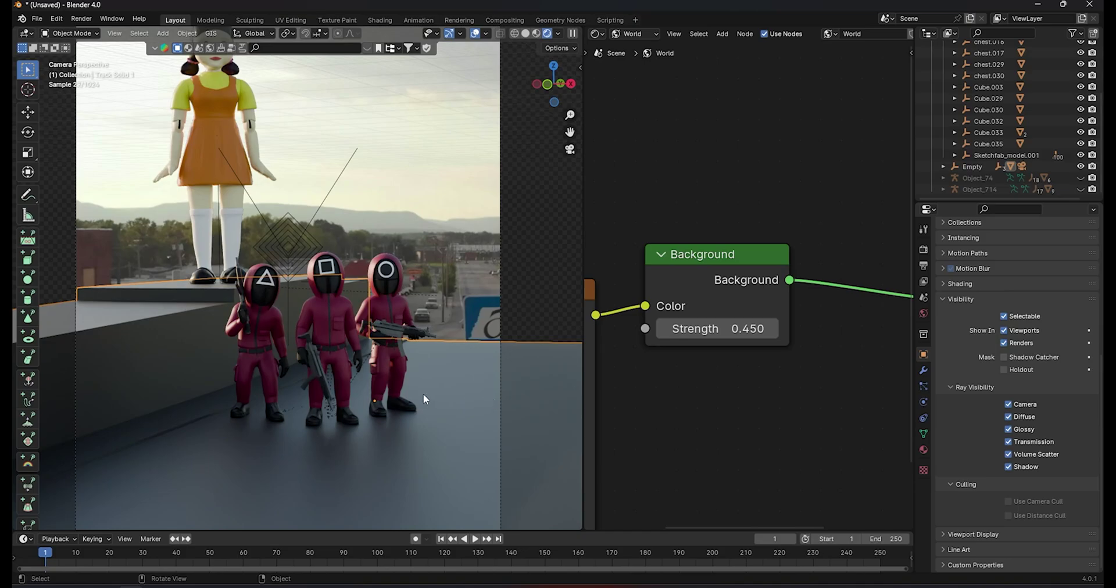
scroll(614, 389, "down", 3)
scroll(691, 365, "down", 2)
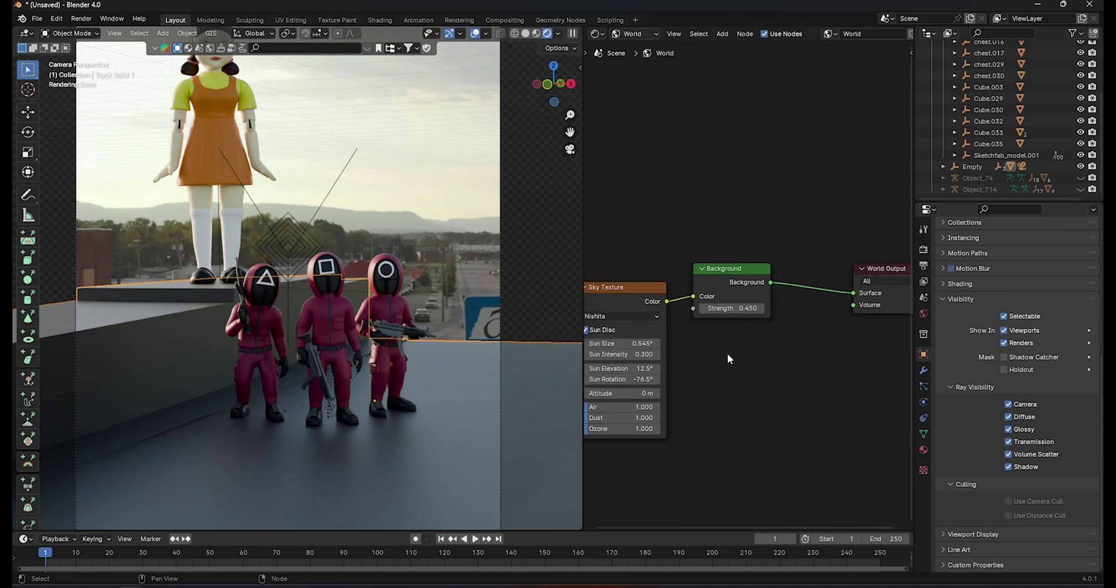
Make the floor material's base colour white, orbit to inspect it, and return to camera view
left_click(642, 35)
left_click(645, 53)
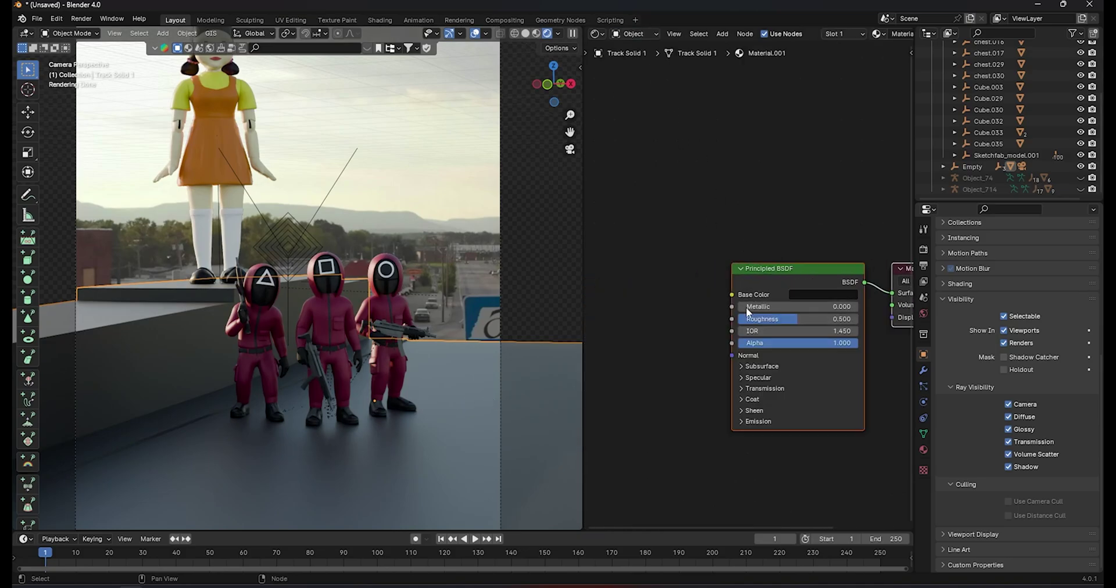
left_click(828, 297)
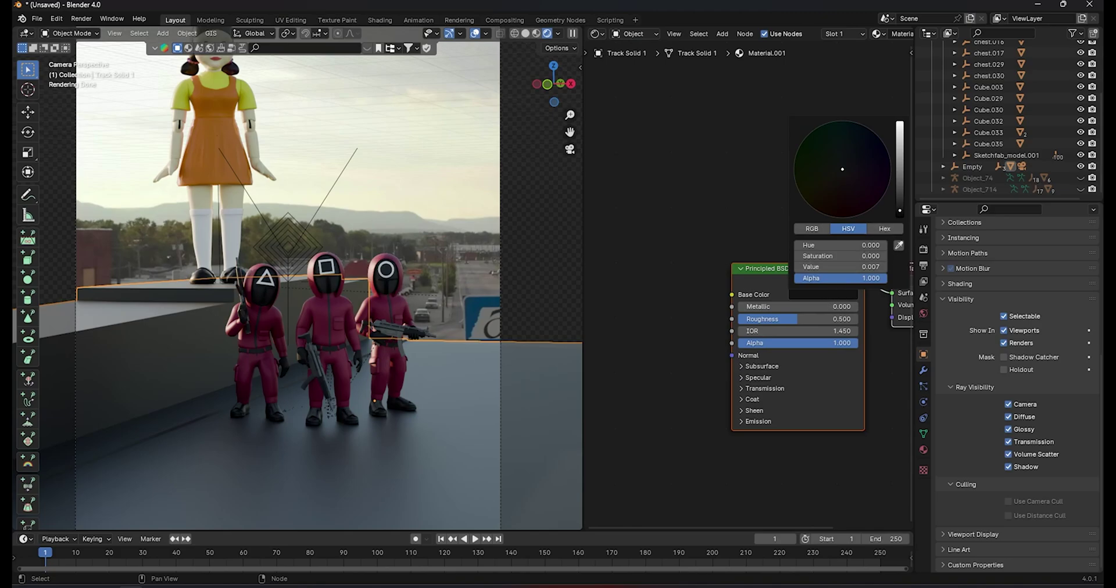
left_click_drag(841, 267, 877, 266)
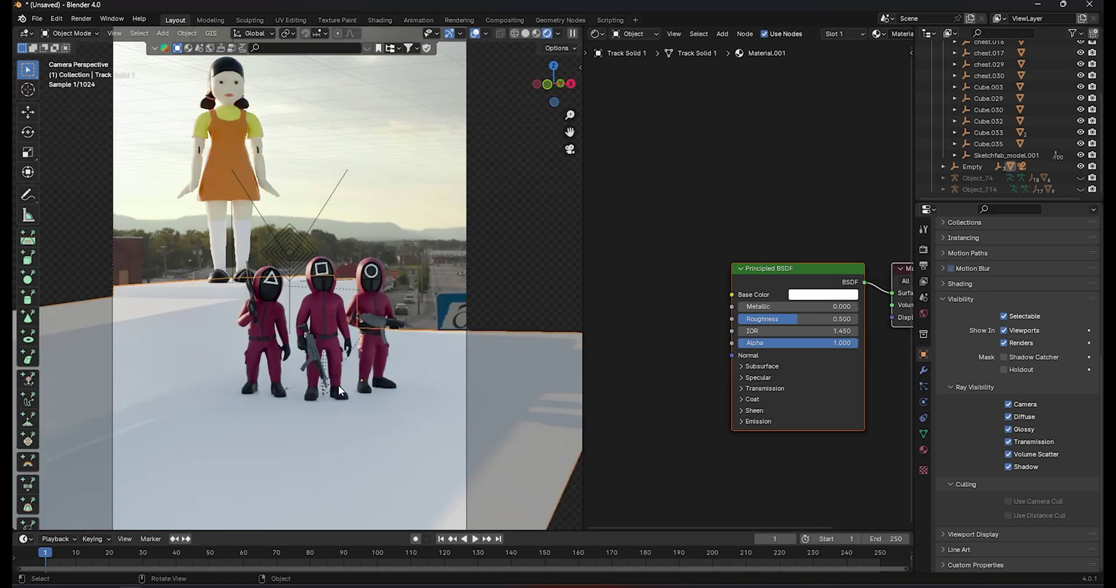
scroll(338, 385, "down", 2)
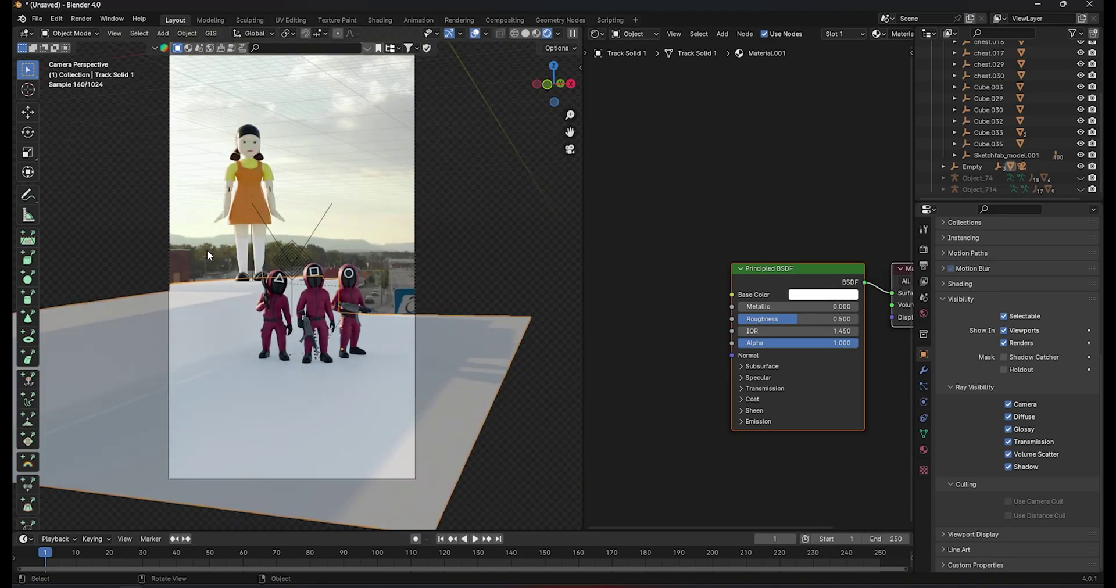
mouse_move(207, 250)
middle_mouse_down()
mouse_move(264, 316)
mouse_move(263, 284)
middle_mouse_up()
mouse_move(258, 199)
middle_mouse_down()
mouse_move(333, 424)
mouse_move(267, 259)
middle_mouse_up()
key("KP_0")
Set the floor's base colour to black, enable Shadow Catcher, and move to the Compositing workspace
left_click(846, 295)
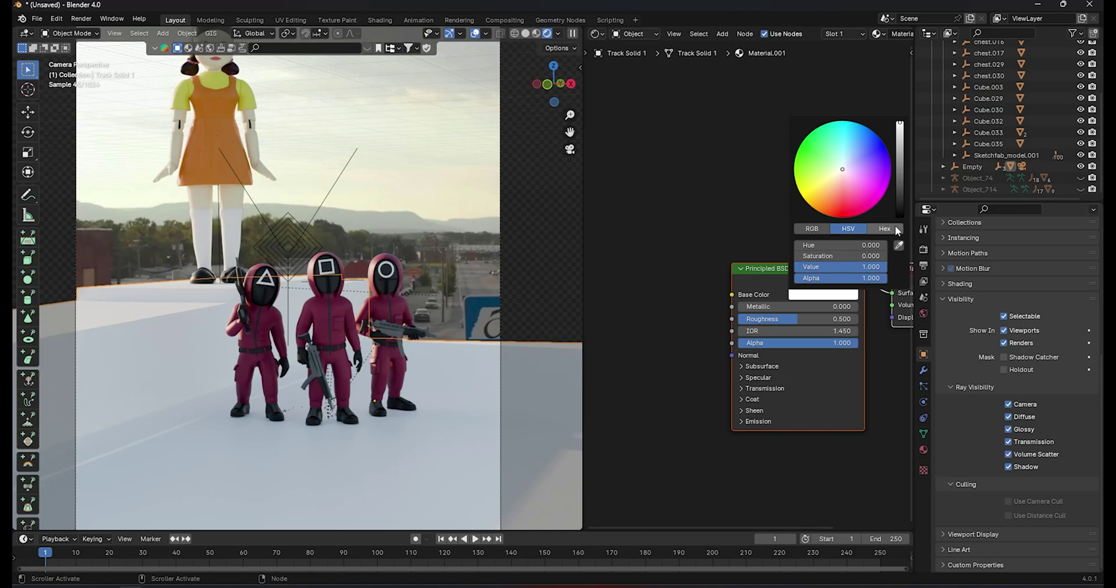
left_click_drag(840, 267, 802, 267)
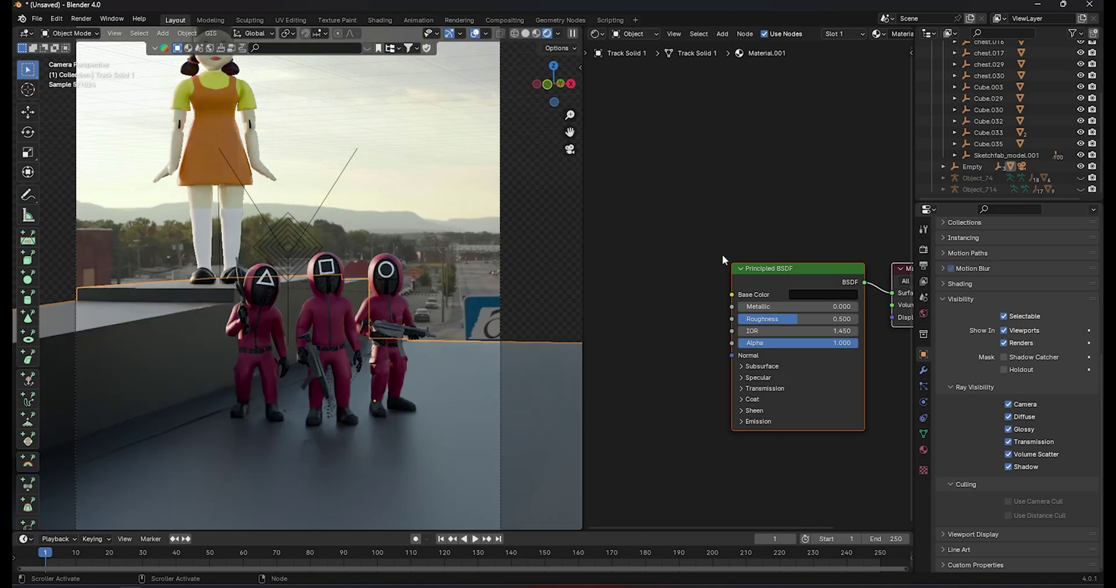
left_click(1008, 359)
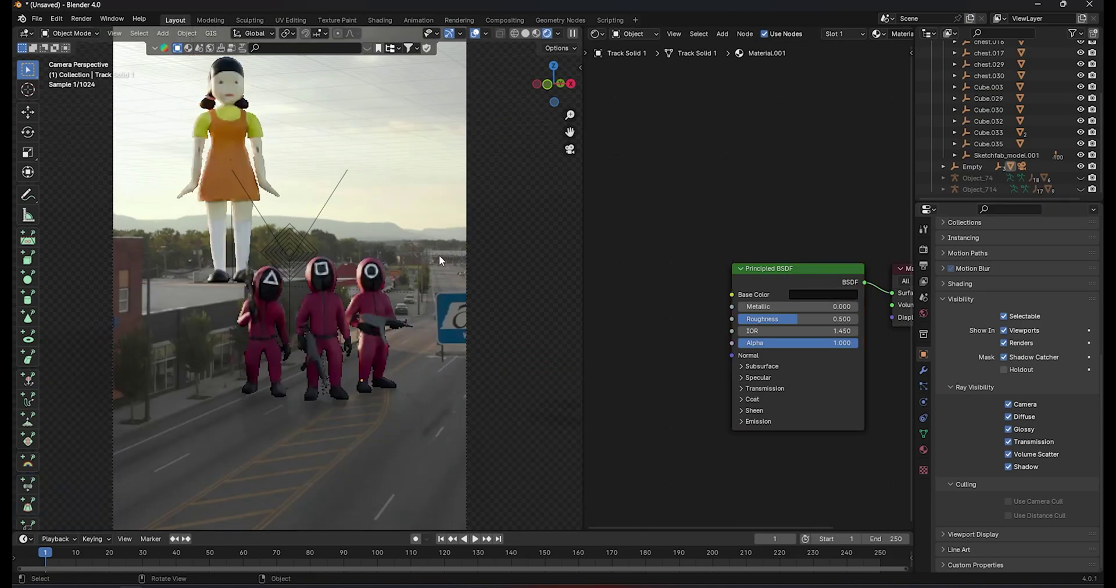
key("Home")
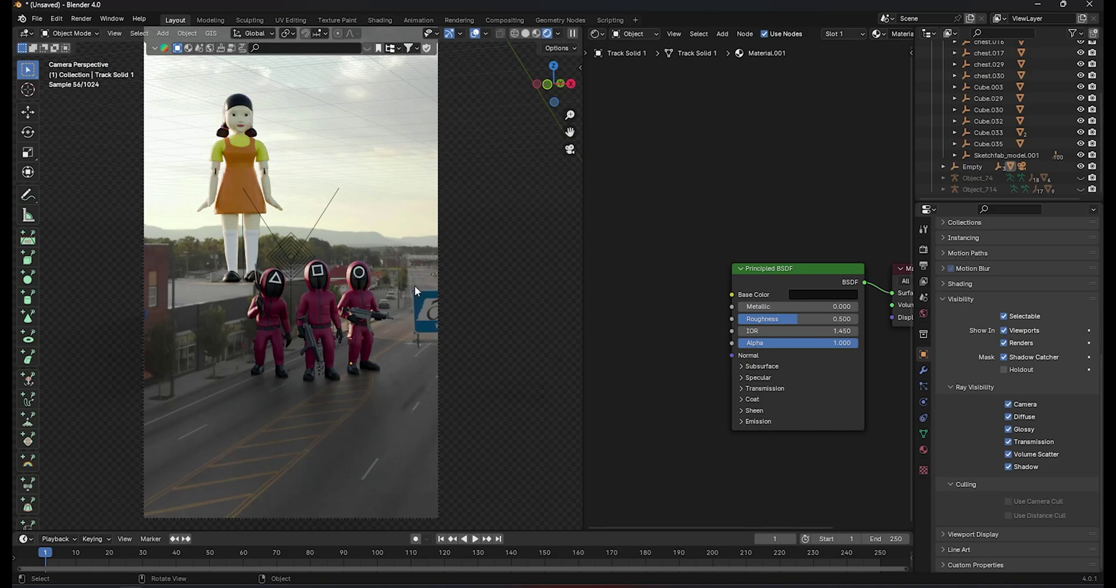
left_click(500, 21)
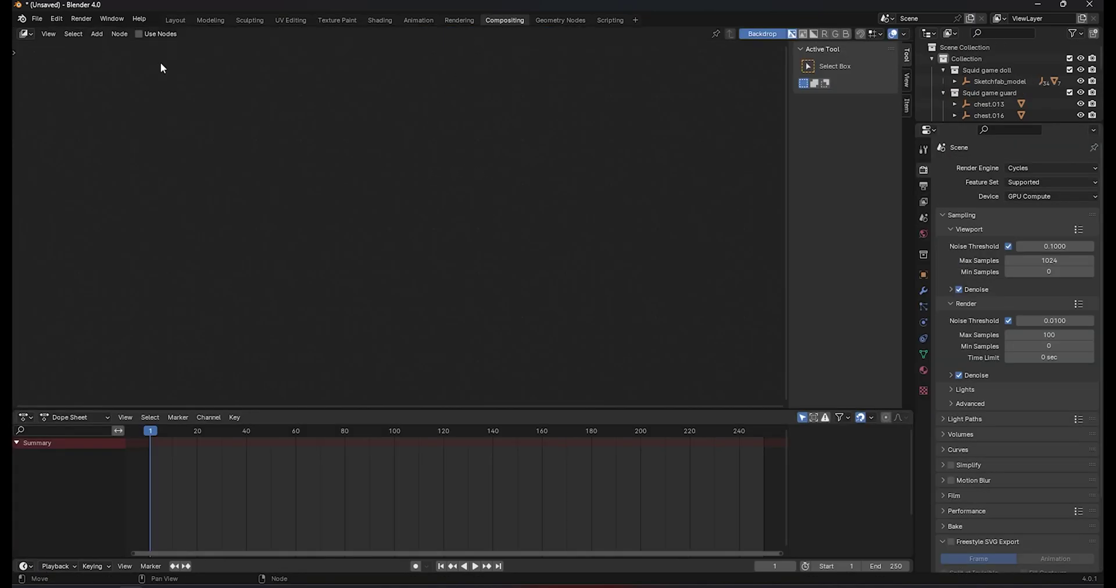
Enable Use Nodes and attach a Viewer to the Render Layers output
left_click(139, 34)
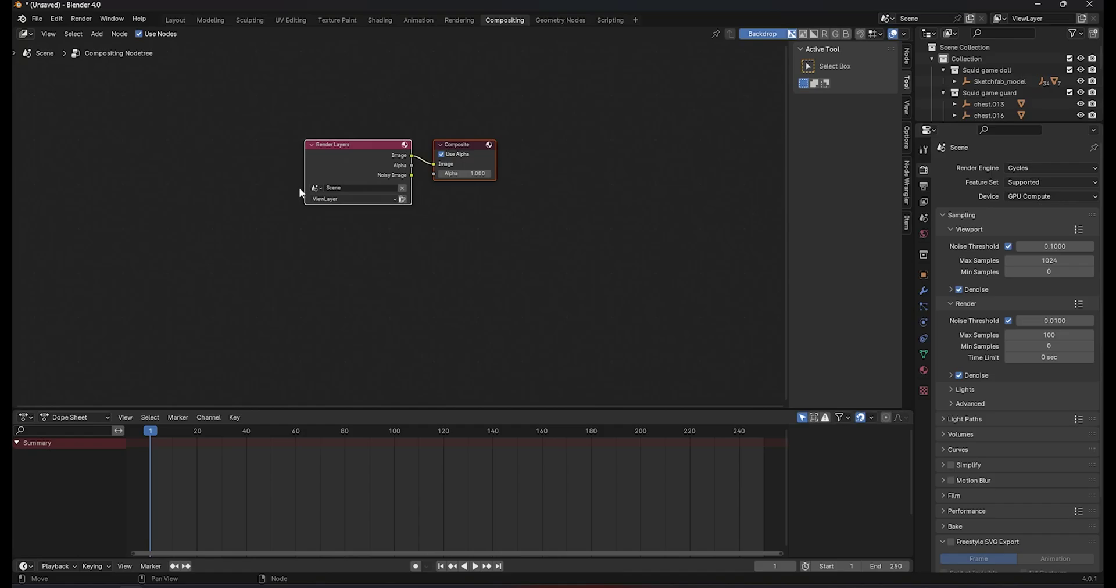
left_click(363, 157, "ctrl+shift")
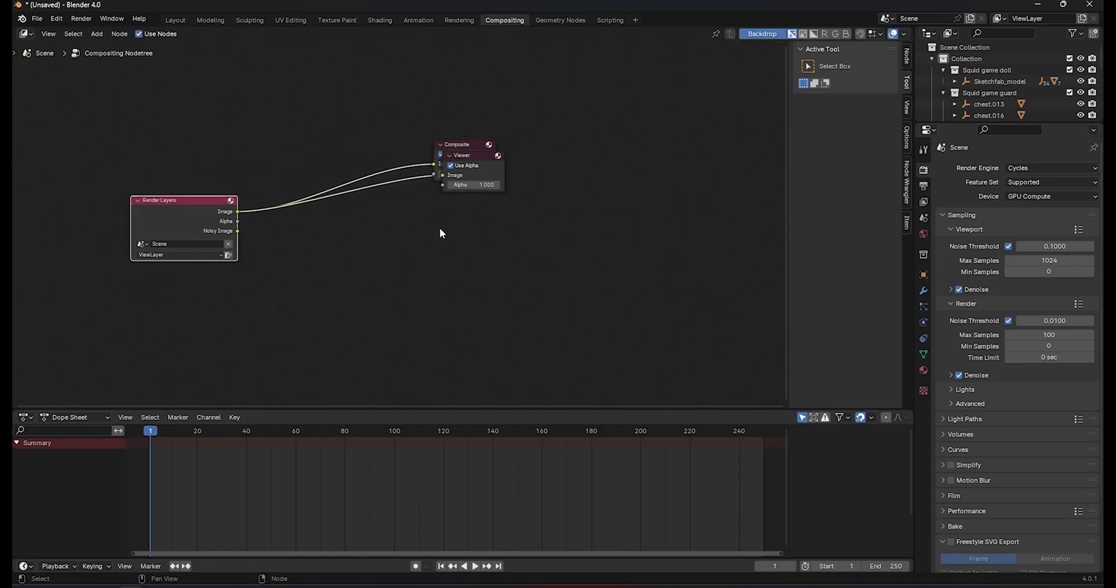
middle_click_drag(439, 232, 518, 313)
scroll(459, 244, "up", 1)
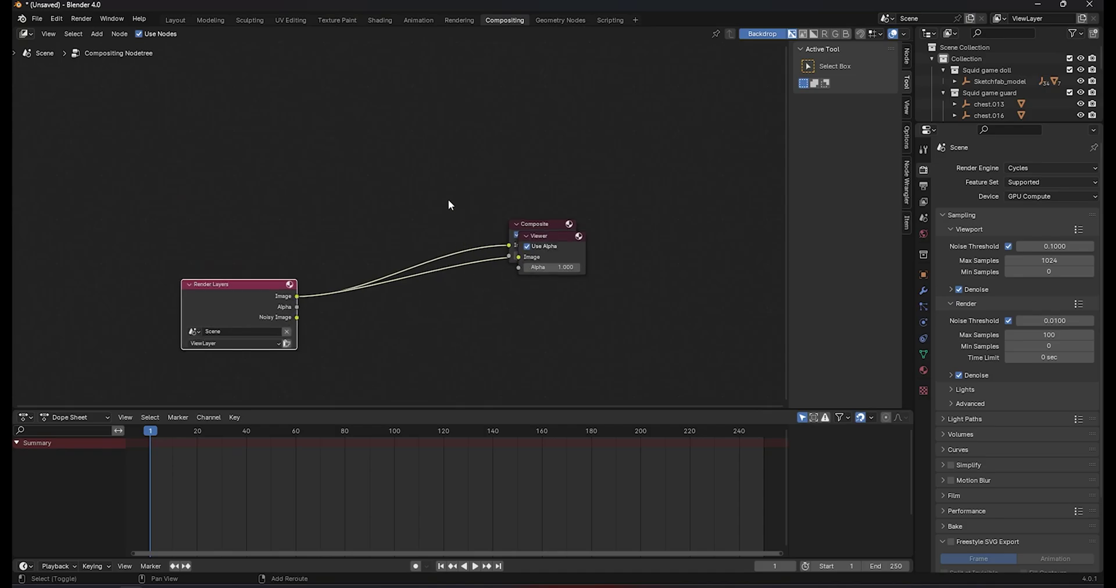
right_click_drag(483, 184, 478, 258, "shift")
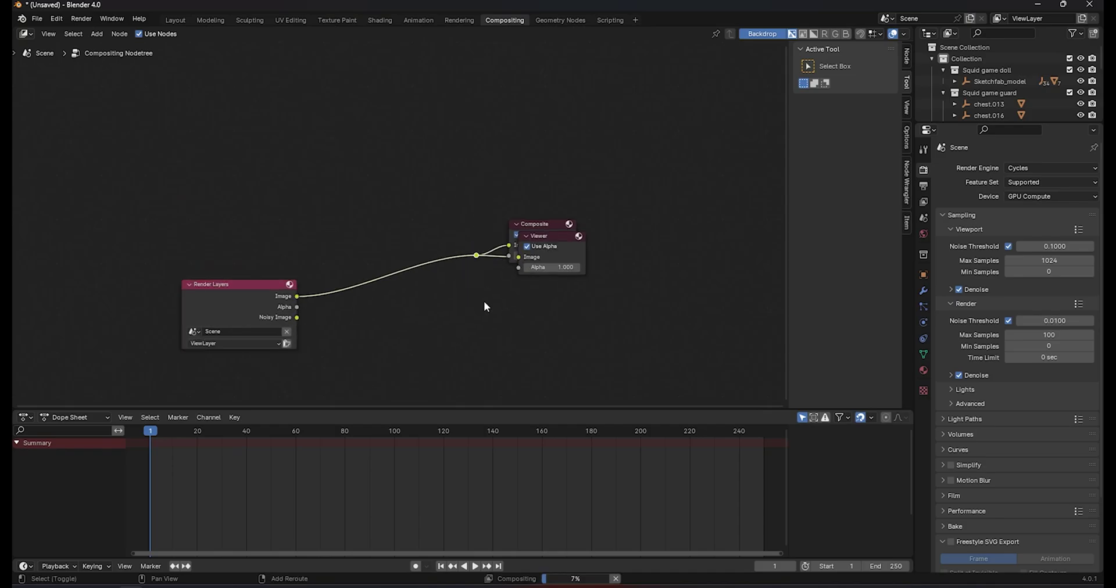
scroll(484, 301, "up", 1)
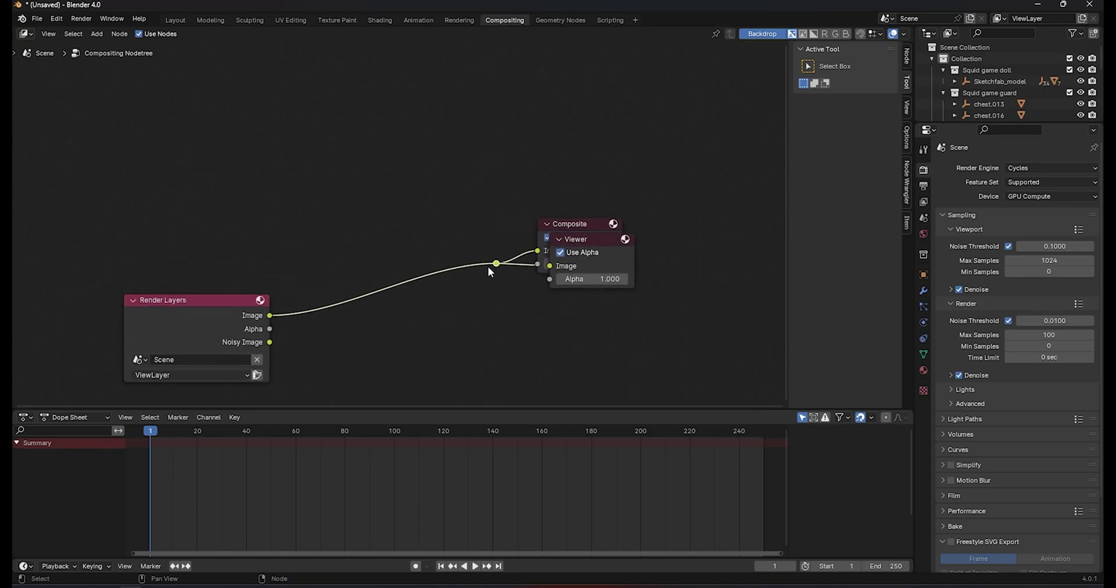
Add an Alpha Over node between Render Layers and the Composite and Viewer outputs
key("shift+a")
left_click(476, 213)
type("as")
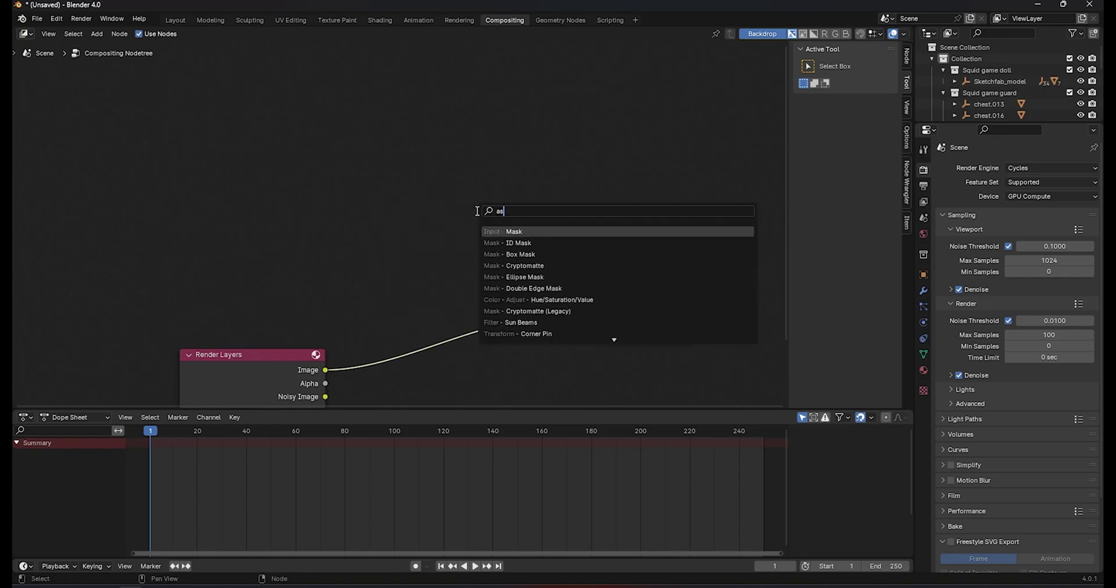
key("BackSpace")
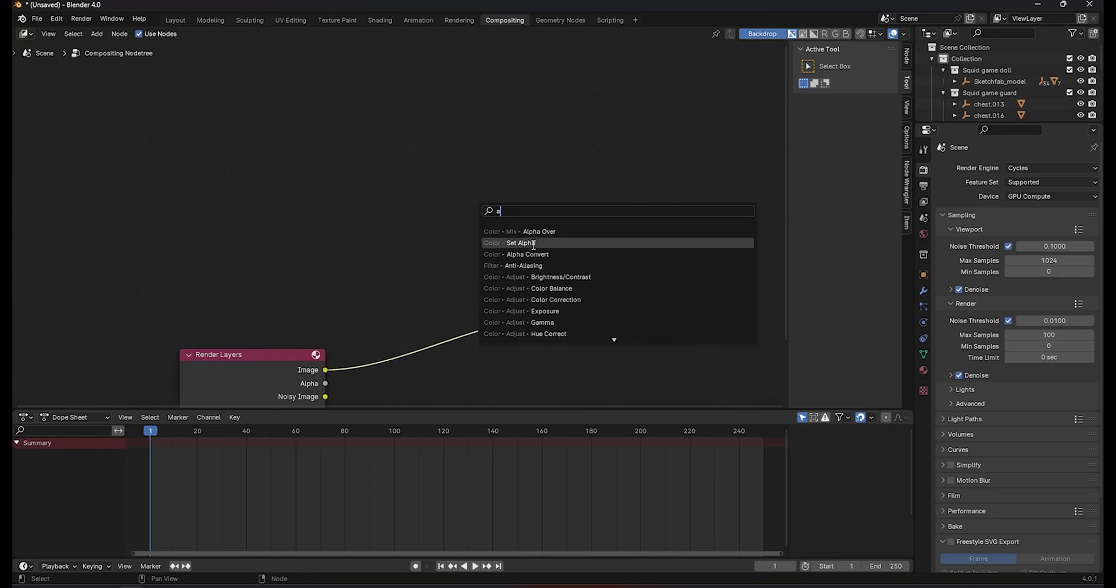
left_click(545, 235)
left_click(469, 335)
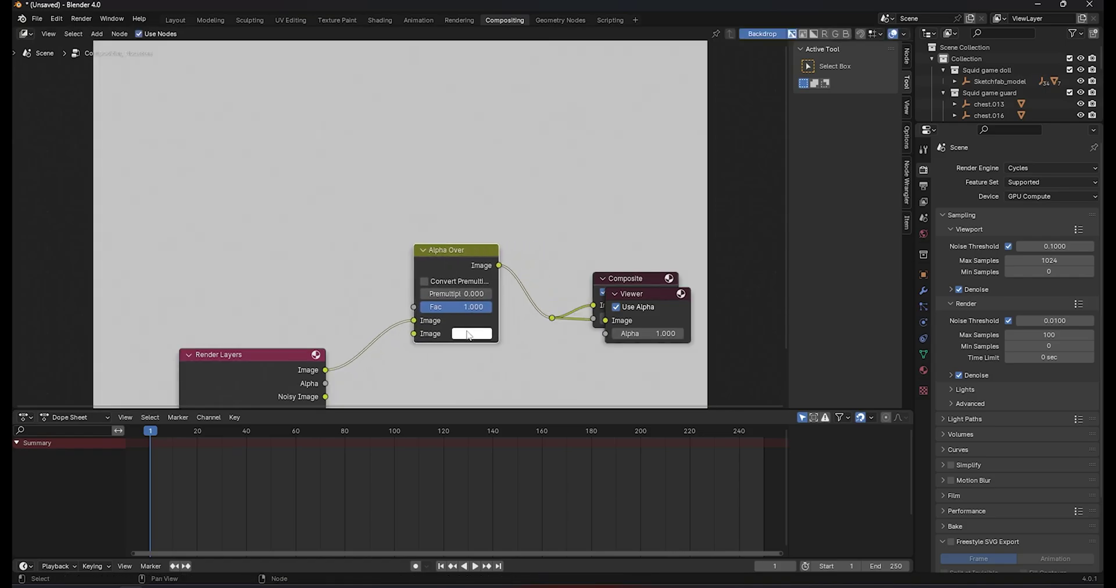
middle_click_drag(357, 211, 429, 242)
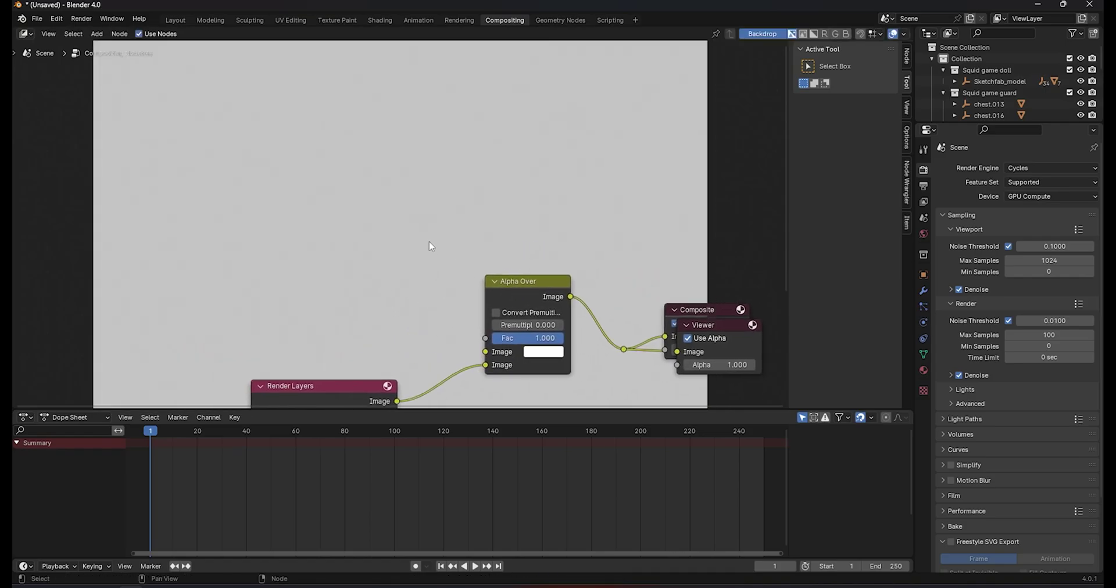
Add a Movie Clip node and link its Image into Alpha Over's background input
key("shift+a")
type("m")
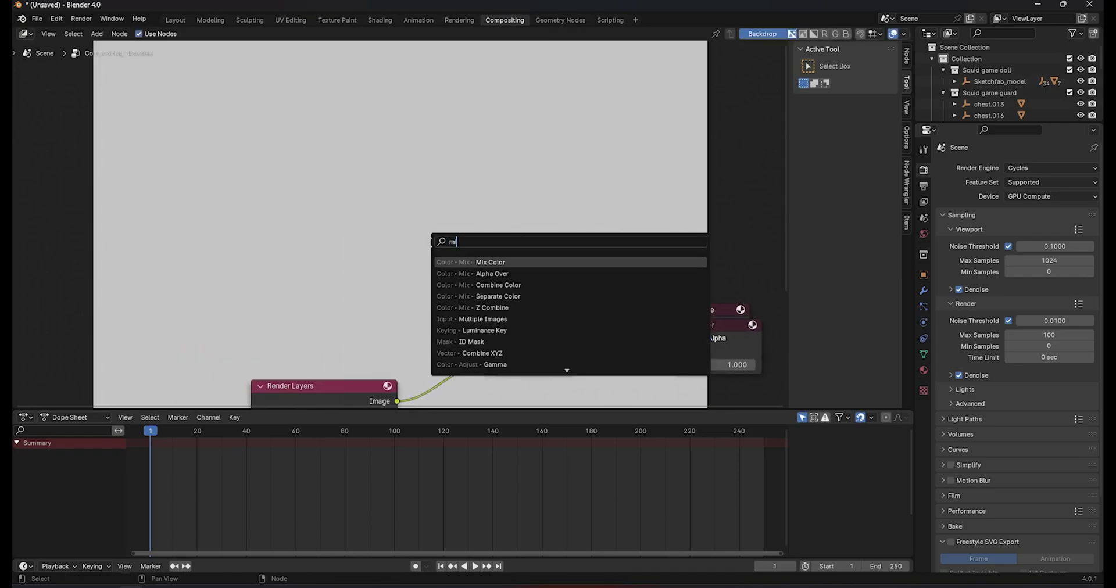
type("o")
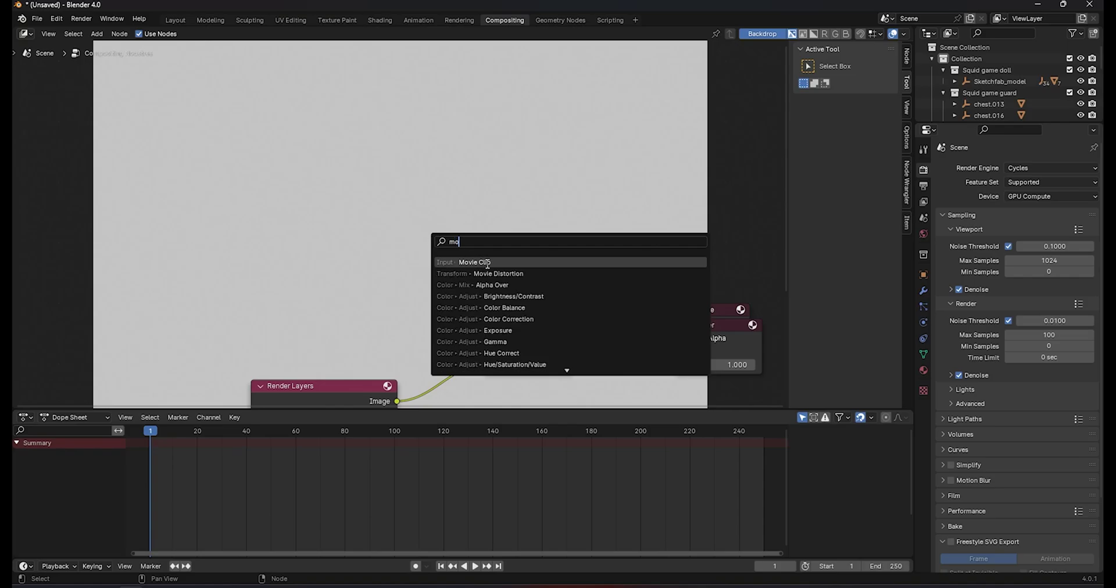
left_click(488, 264)
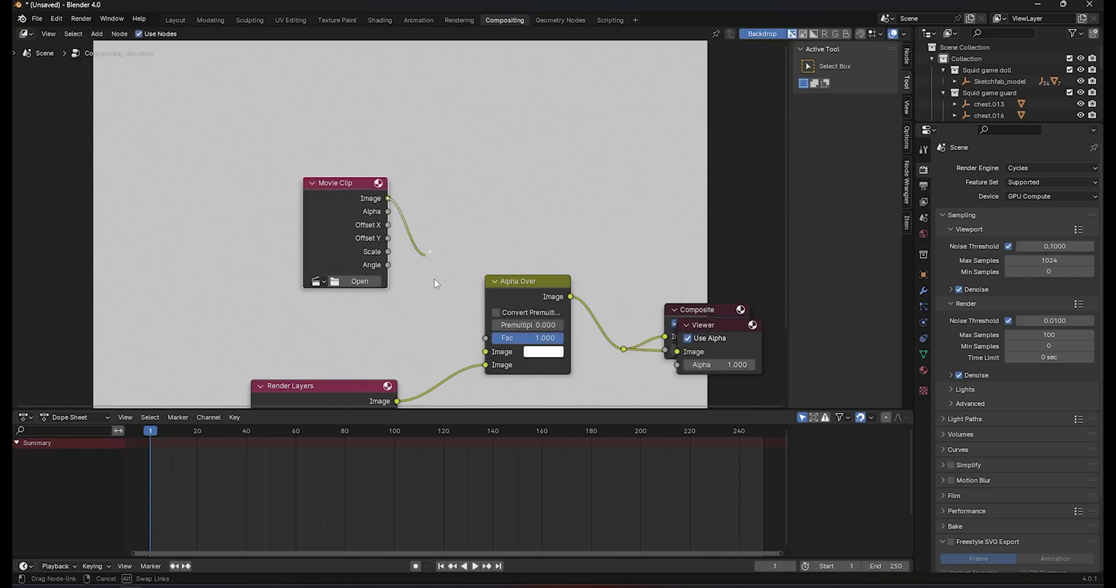
left_click_drag(388, 198, 486, 352)
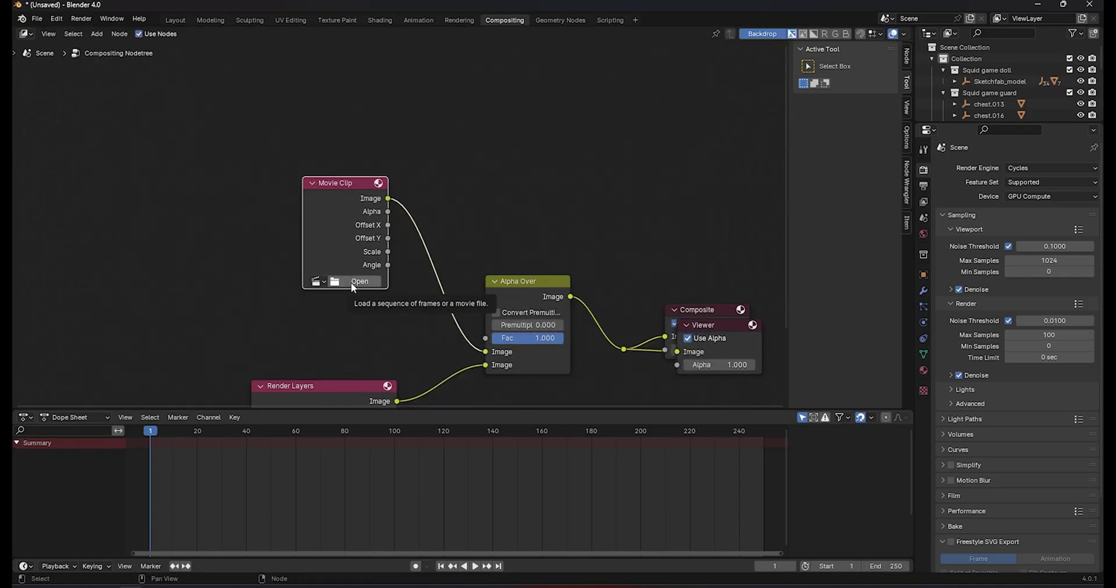
Load all frames of the street image sequence into the Movie Clip node
left_click(365, 282)
key("a")
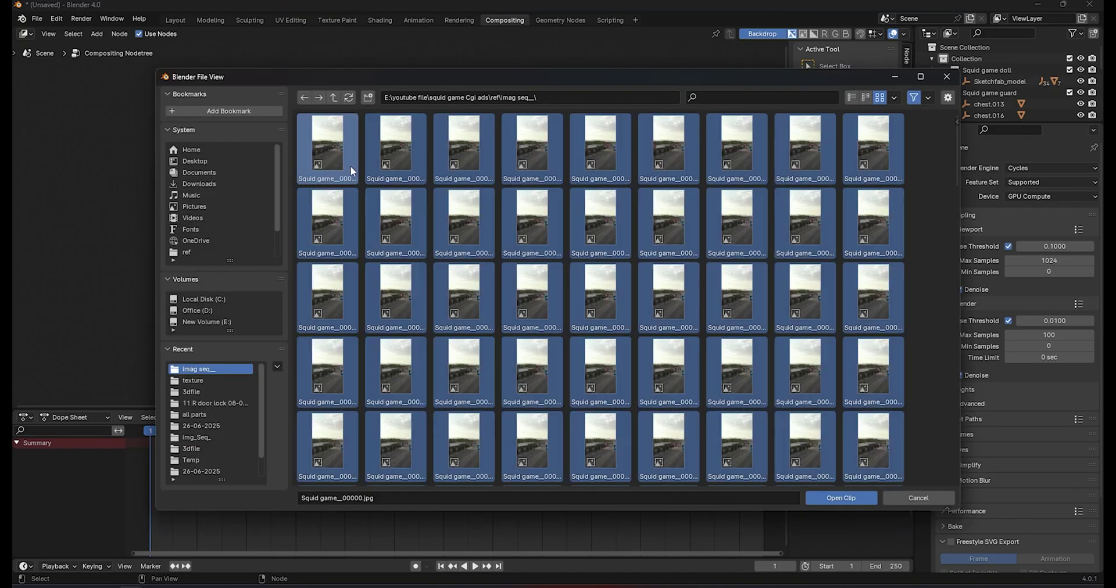
left_click(843, 498)
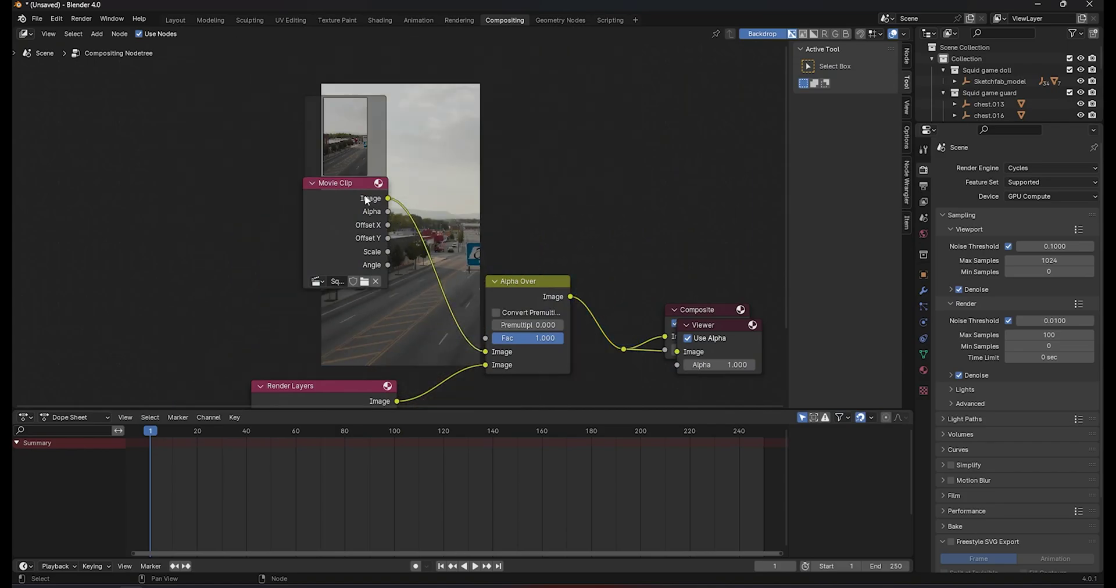
left_click_drag(364, 194, 261, 191)
Insert a Scale node into the footage link, set to Render Size and Stretch
key("shift+a")
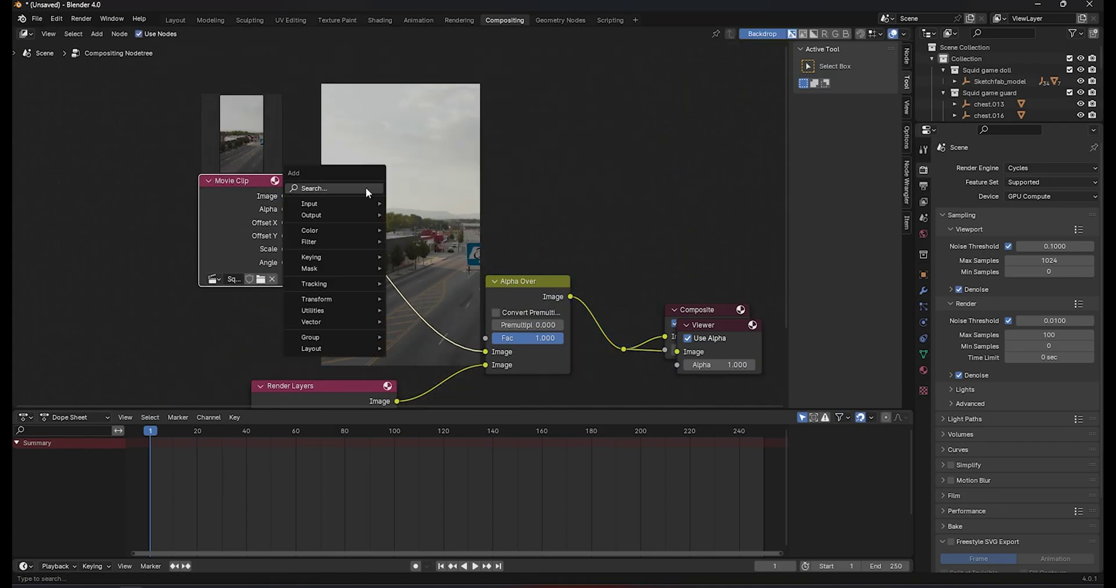
type("sa")
key("BackSpace")
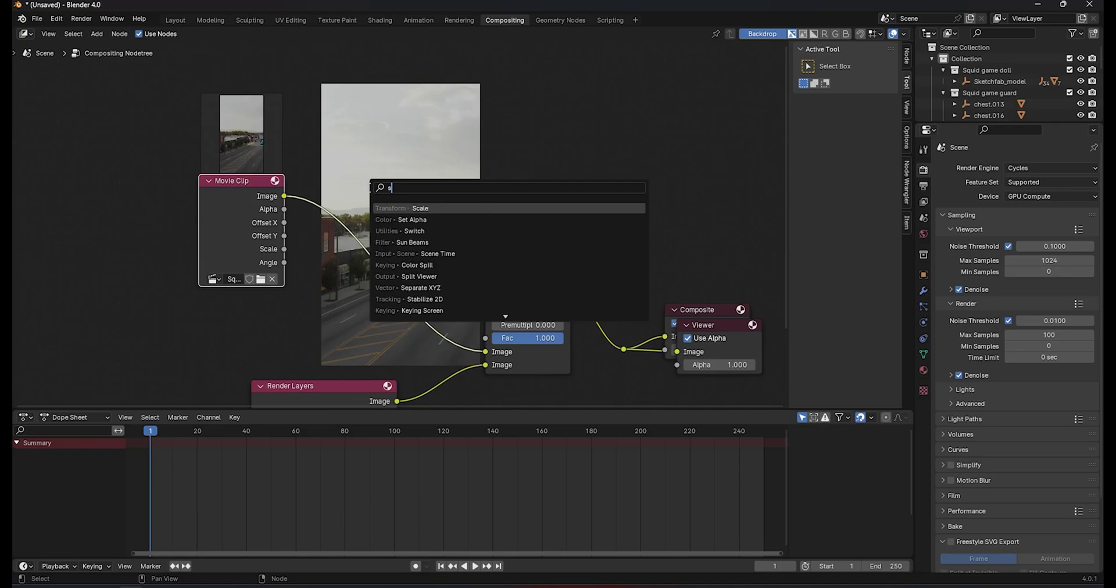
type("cale")
key("Return")
left_click(364, 204)
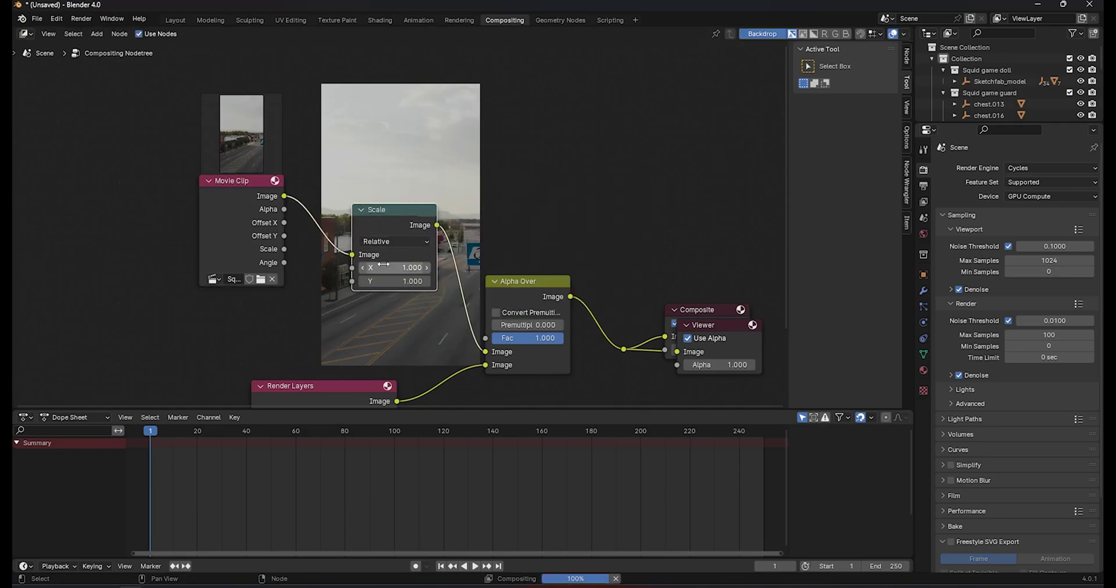
scroll(388, 249, "up", 2)
left_click(388, 249)
left_click(385, 332)
scroll(432, 255, "down", 2)
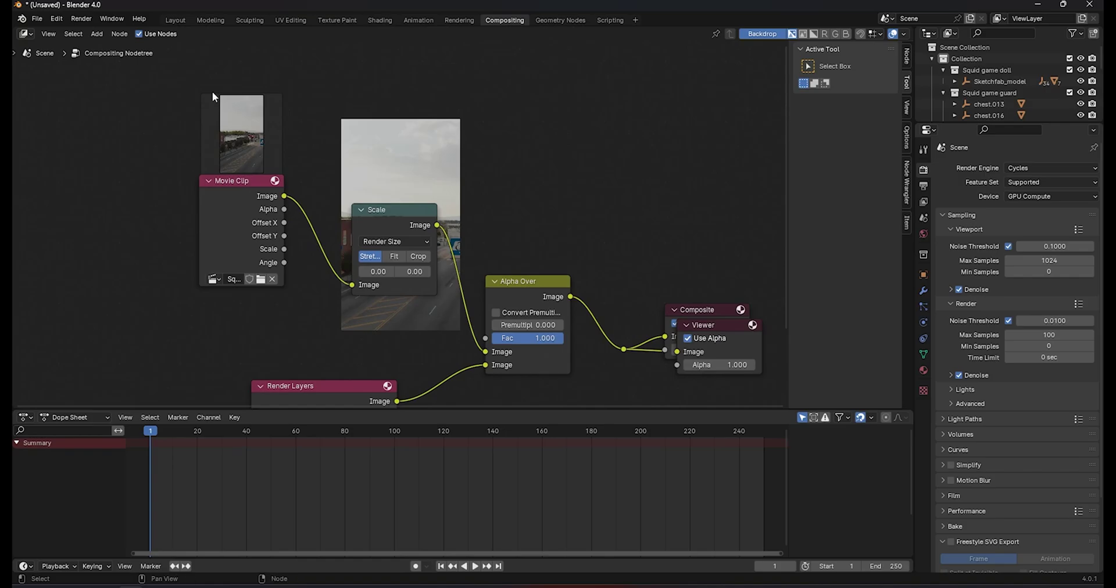
Render frame 1 from the Layout workspace and pan the render view to see the composite
left_click(175, 20)
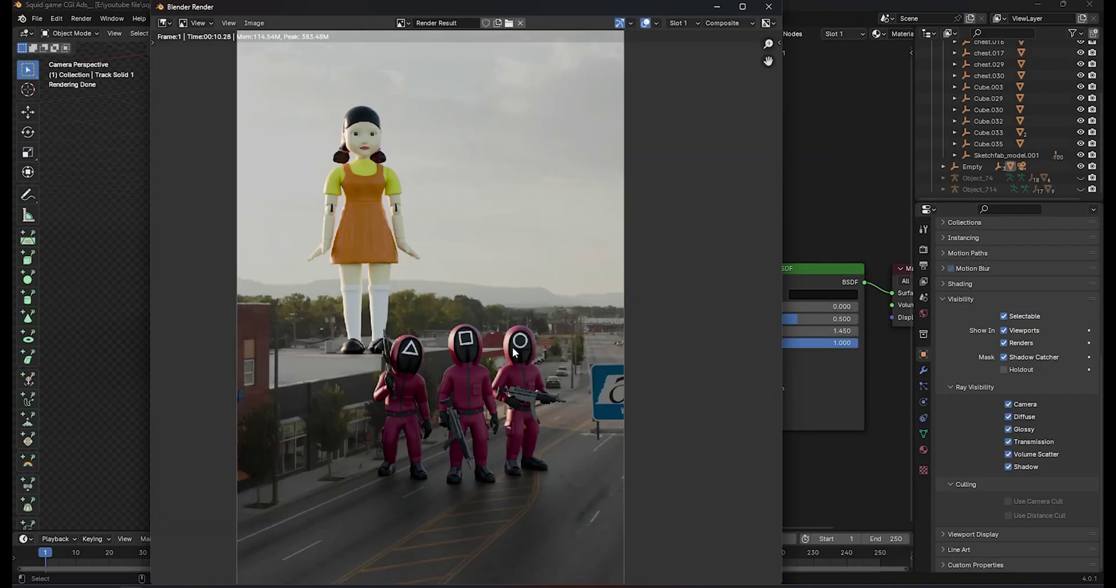
middle_click_drag(465, 357, 447, 323)
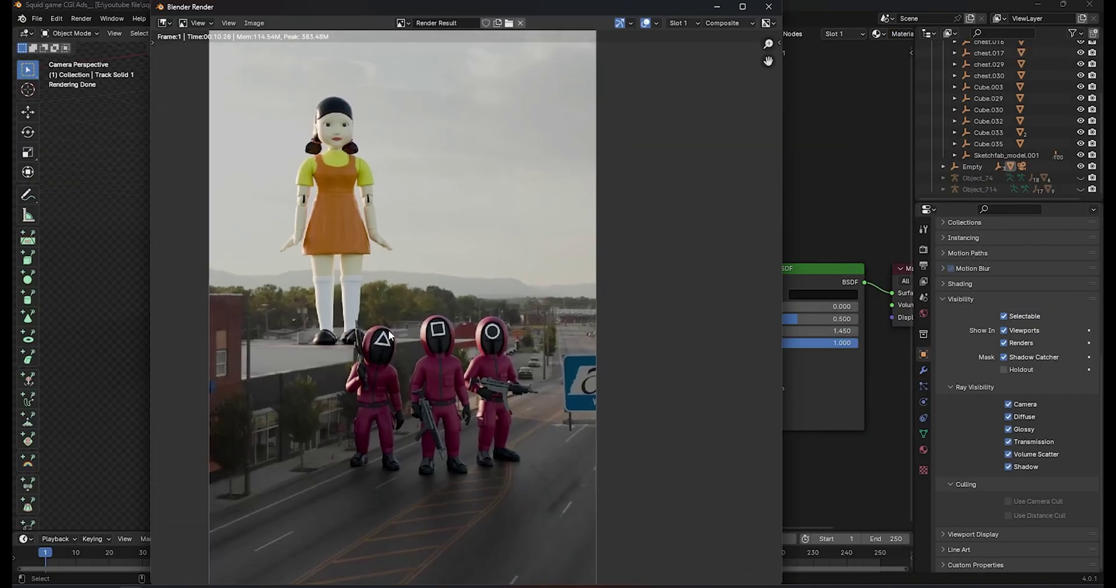
scroll(422, 333, "down", 1)
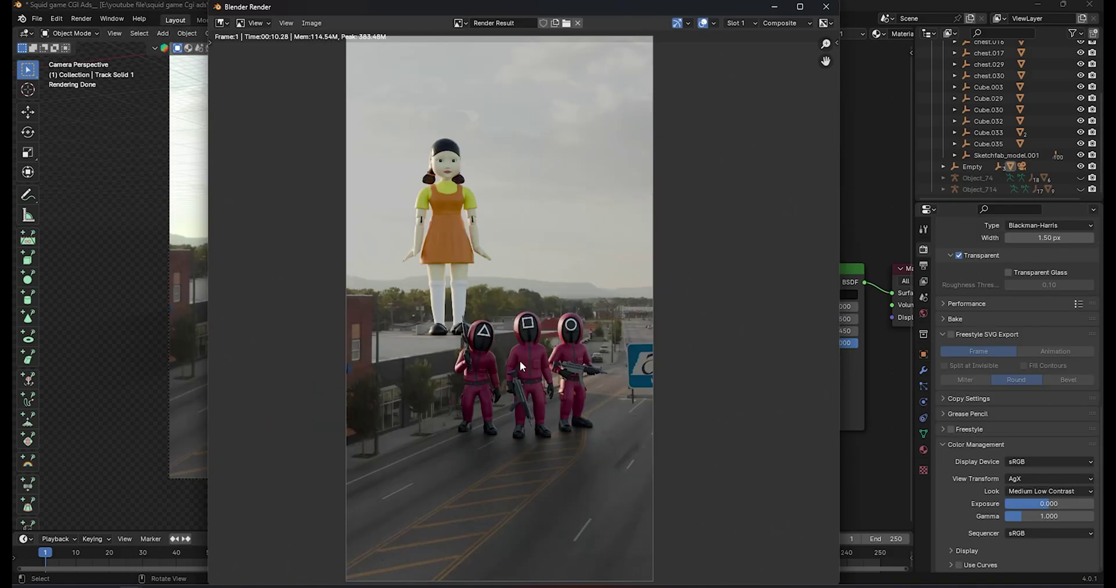